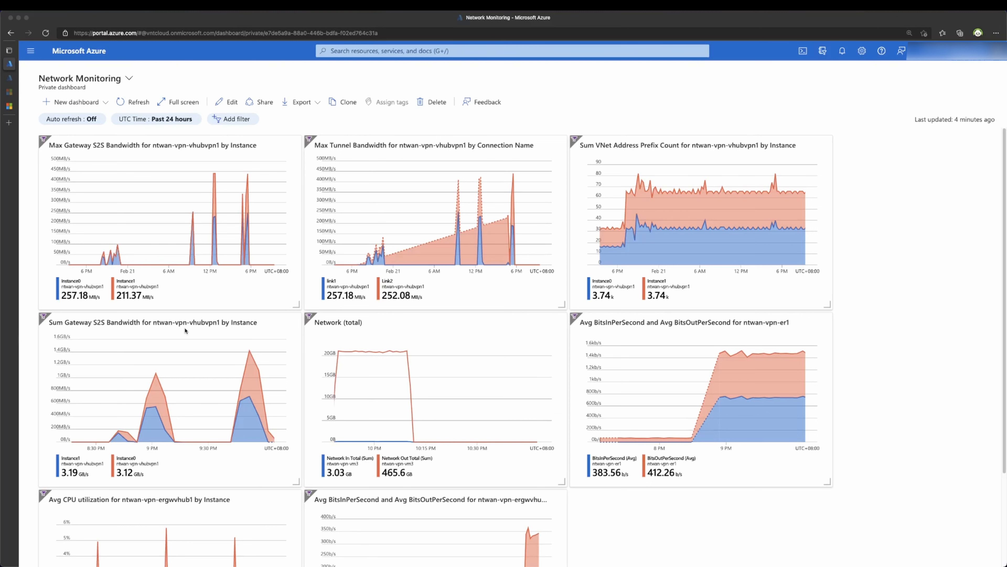
Step: In Azure Monitor's Networks insights, list the three virtual WANs and open ntwan-vpn-vwan's topology
left_click(379, 54)
left_click(347, 213)
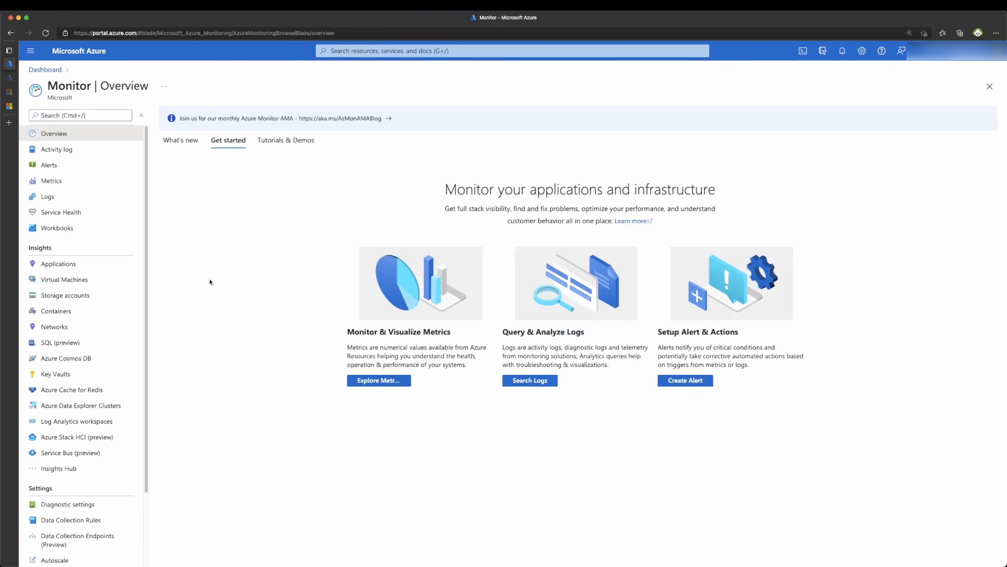
left_click(60, 327)
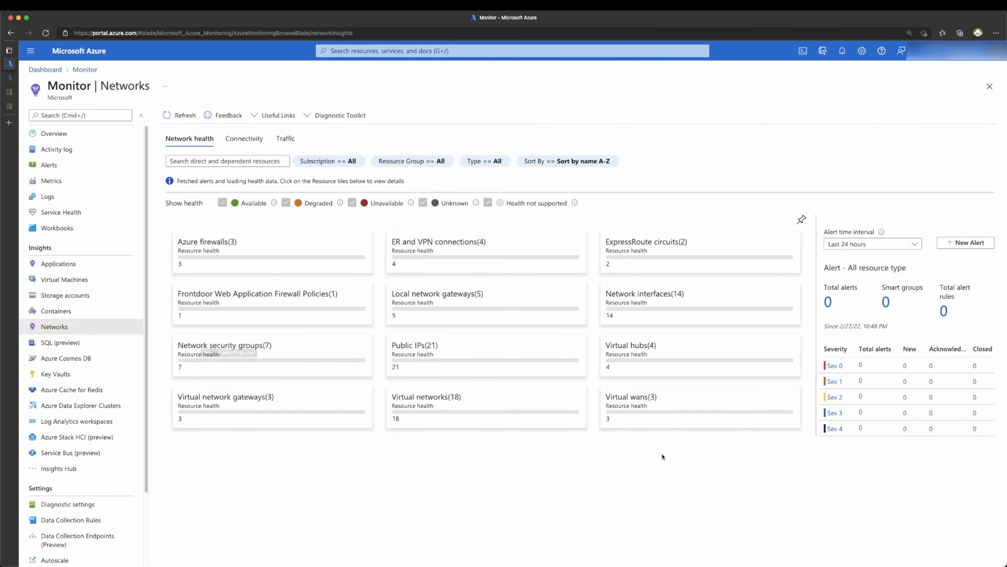
left_click(641, 401)
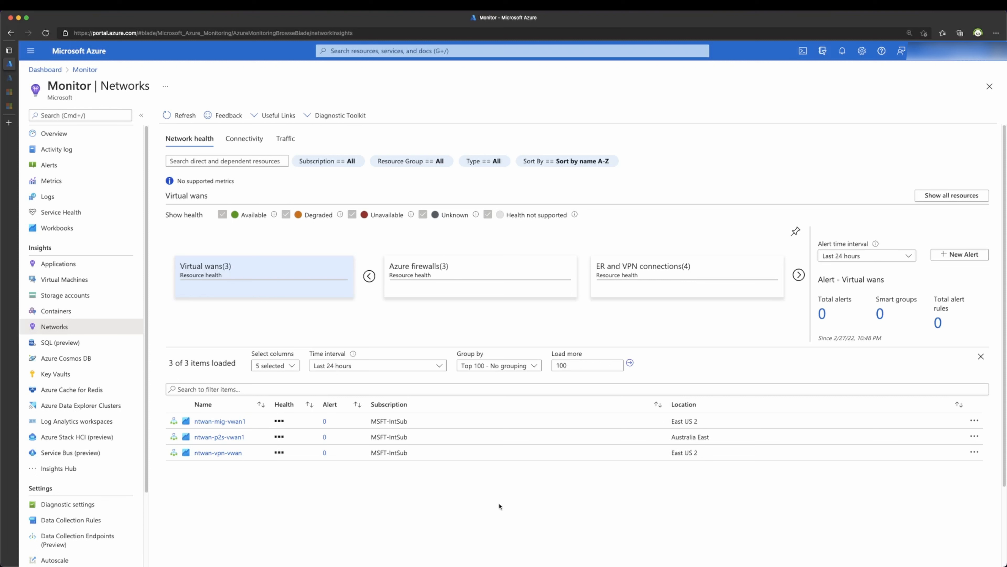
left_click(174, 454)
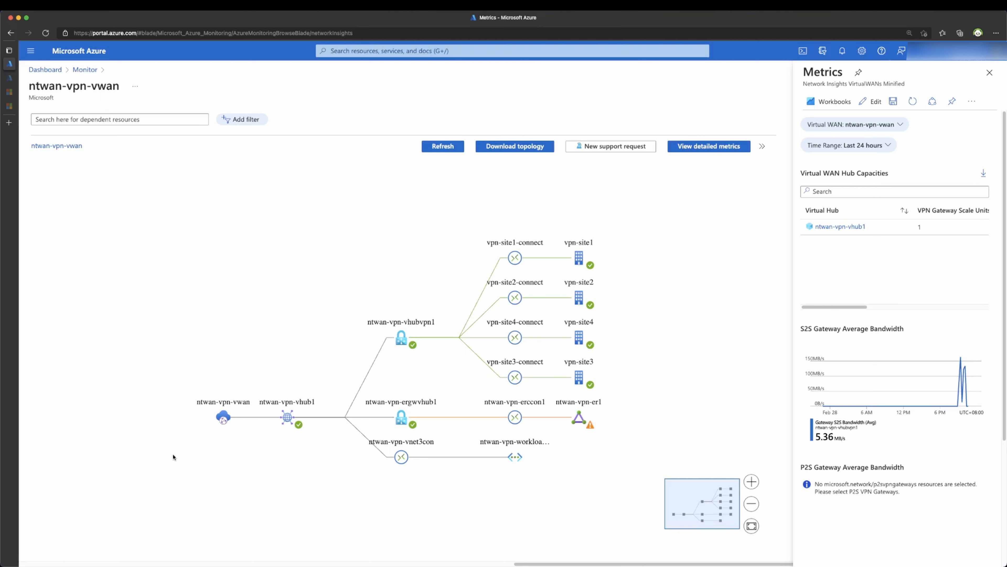
Step: Rearrange the ntwan-vpn-vwan topology to show the hub, VPN sites and ExpressRoute circuit ntwan-vpn-er1
key("ctrl+a")
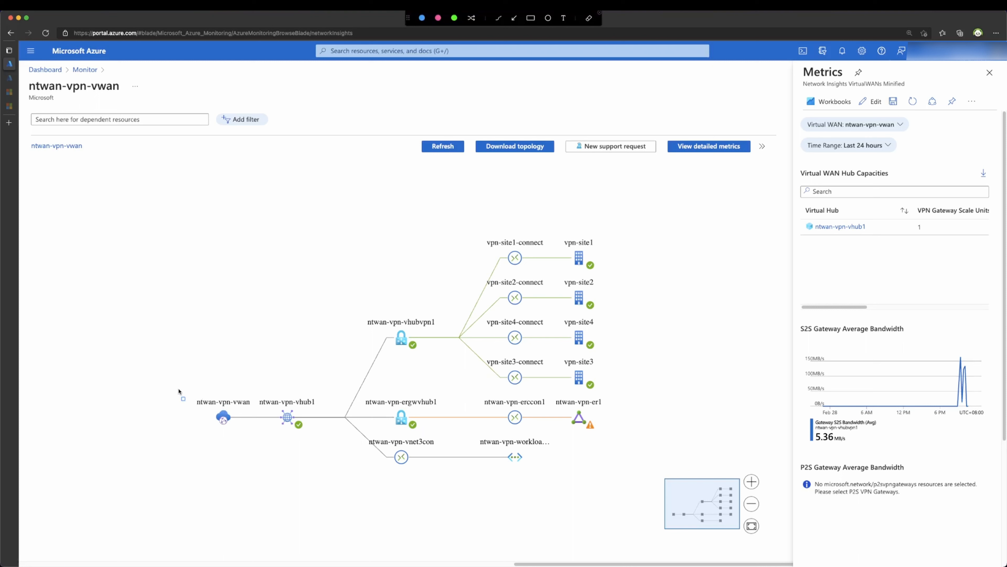
left_click_drag(178, 384, 321, 450)
left_click_drag(358, 434, 575, 473)
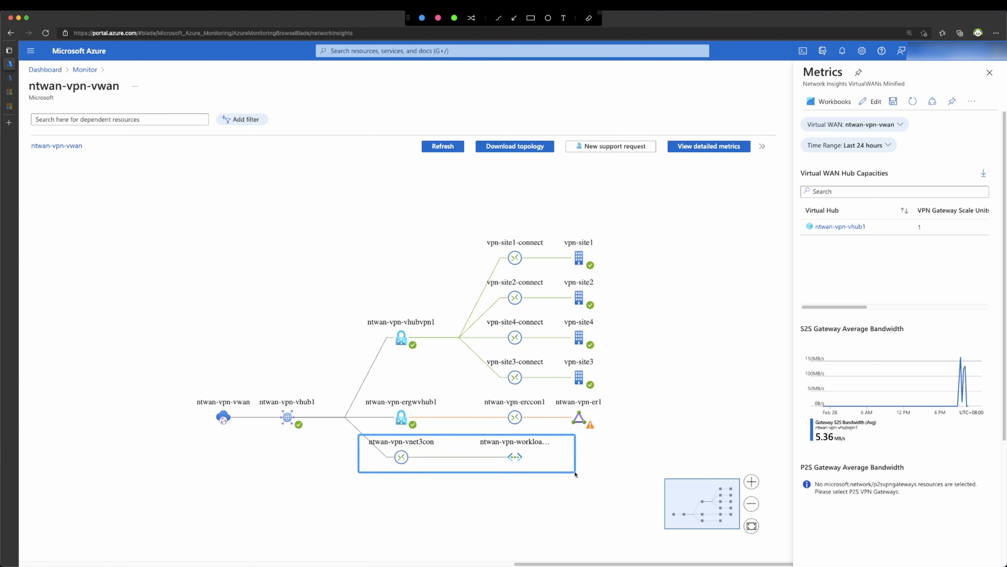
left_click_drag(355, 307, 442, 355)
left_click_drag(356, 388, 441, 429)
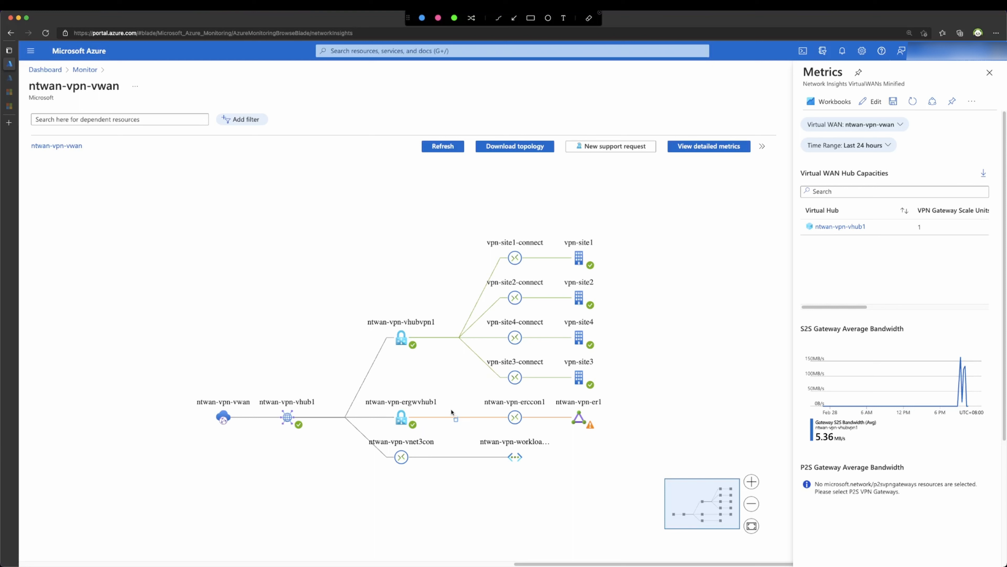
left_click(578, 419)
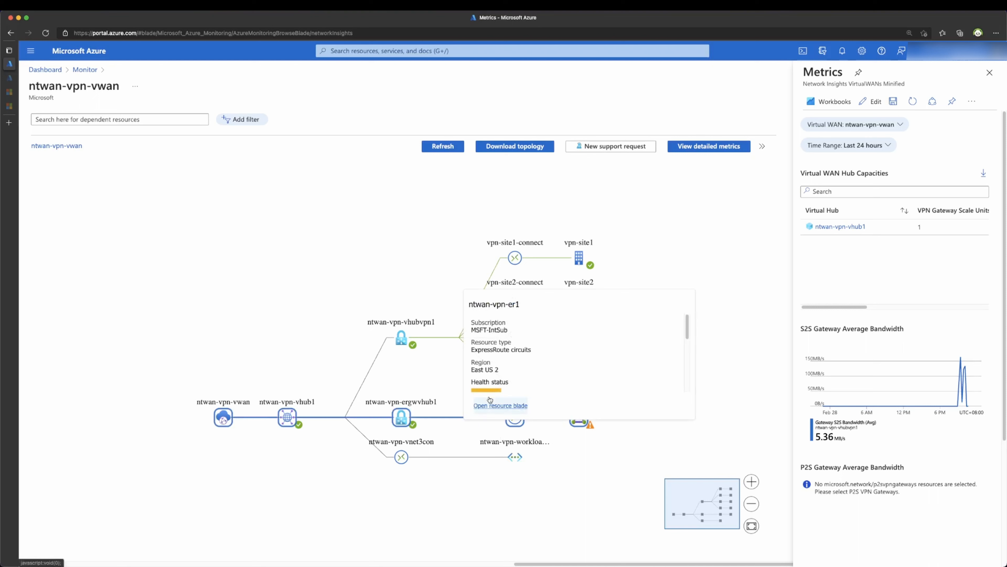
left_click(589, 496)
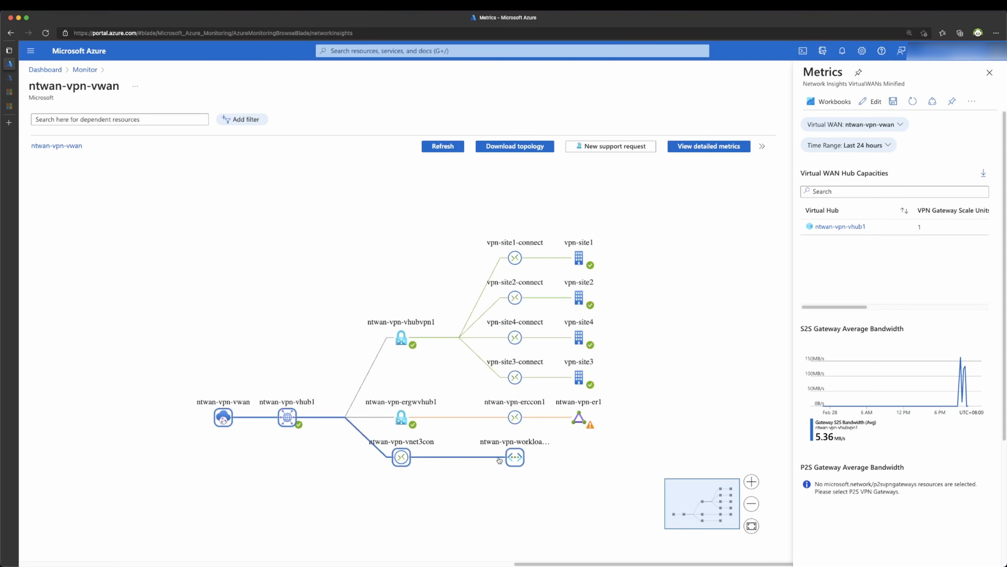
mouse_move(516, 458)
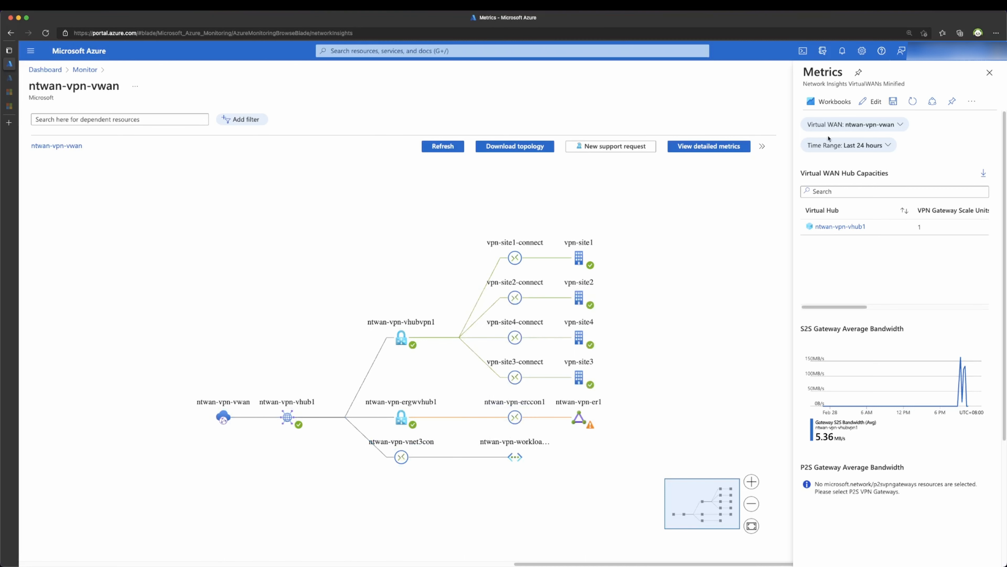
Step: Review the ntwan-vpn-vhub1 hub capacity and gateway metrics, then bring up the portal search
left_click(817, 228)
scroll(865, 359, "down", 3)
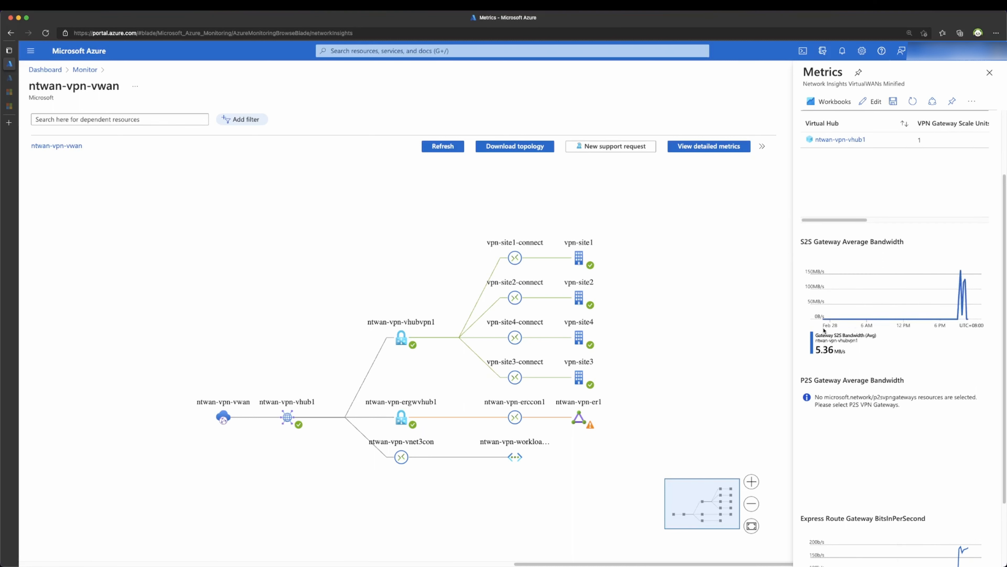
mouse_move(498, 240)
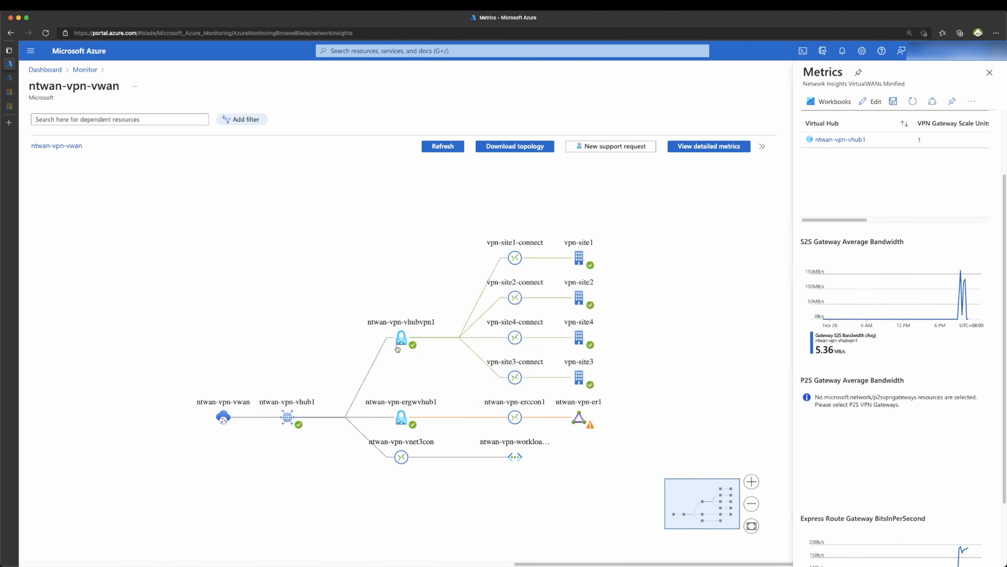
mouse_move(405, 343)
mouse_move(404, 423)
scroll(861, 317, "down", 3)
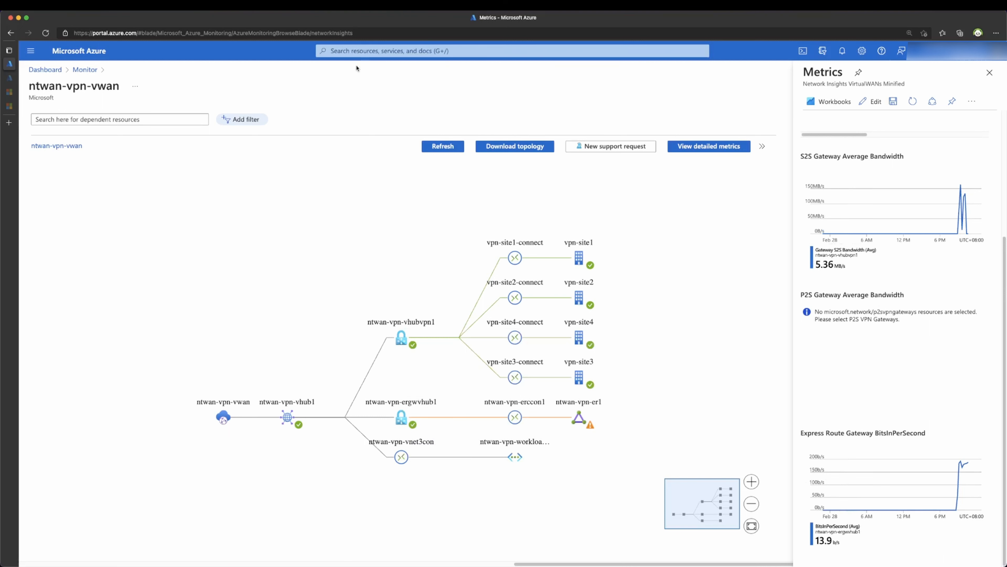
left_click(358, 52)
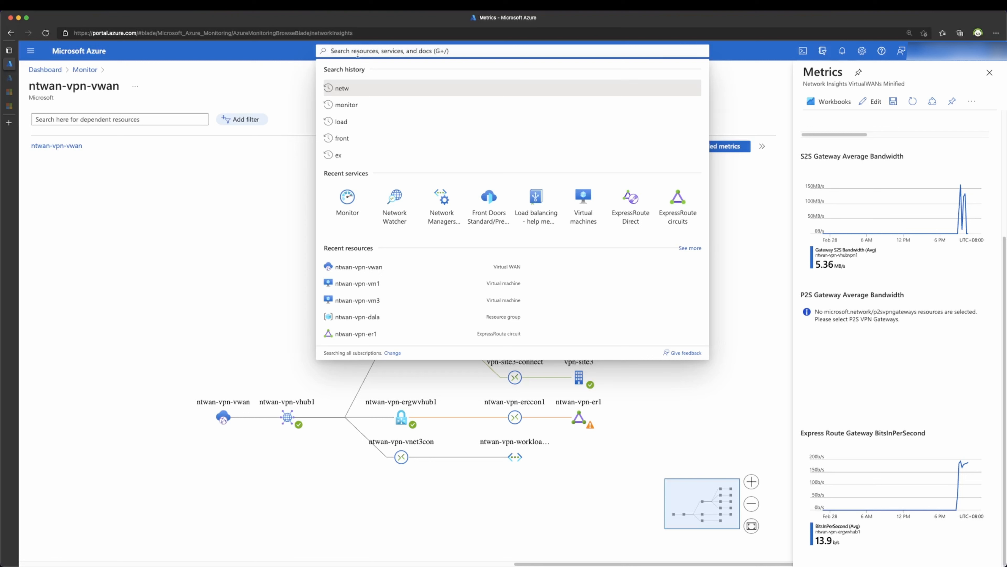
Step: Open the ntwan-vpn-vwan virtual WAN from recent resources, then its ntwan-vpn-vhub1 hub overview
left_click(347, 270)
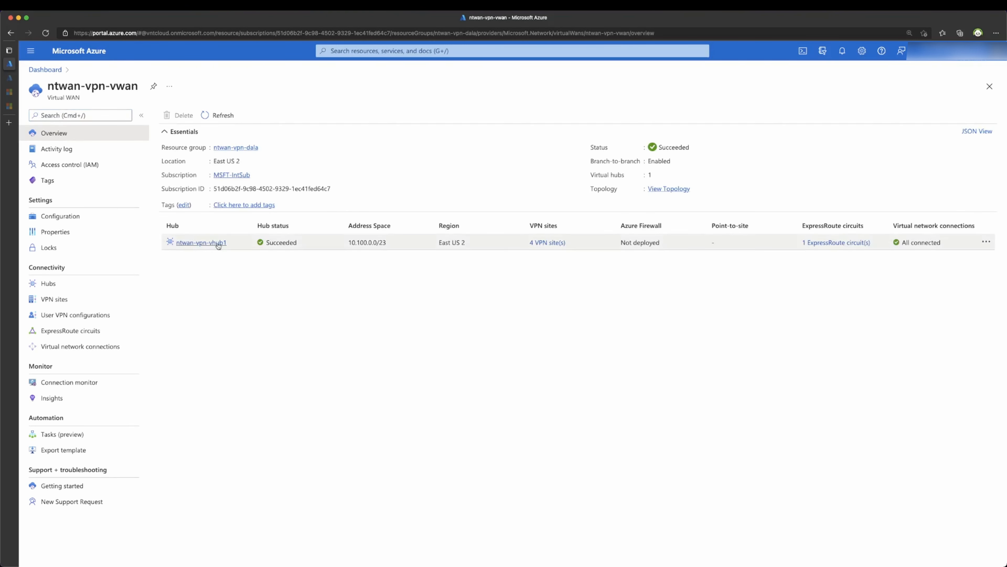
left_click(206, 243)
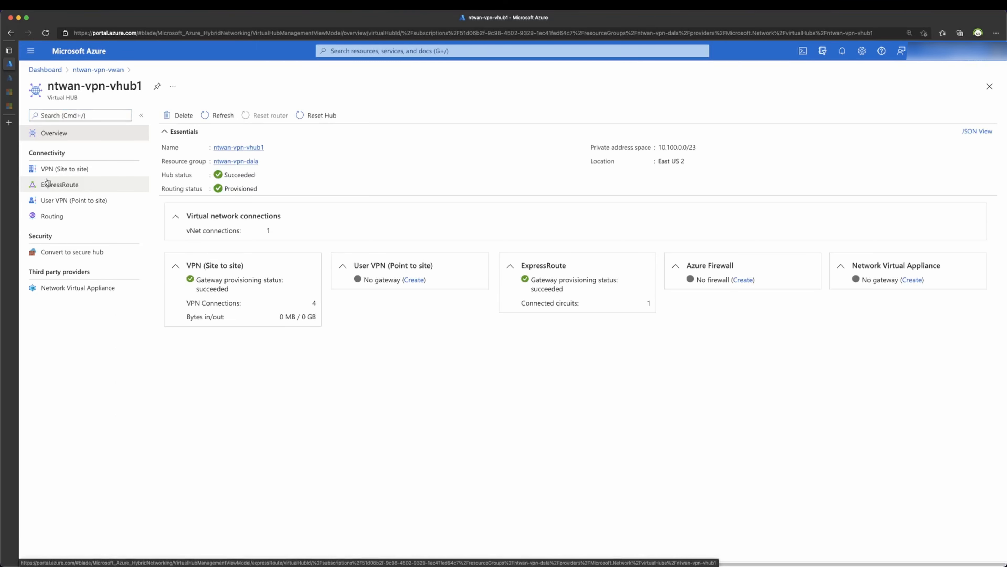
Step: Open the hub's VPN (Site to site) settings and a Metrics chart for ntwan-vpn-vhubvpn1
left_click(49, 170)
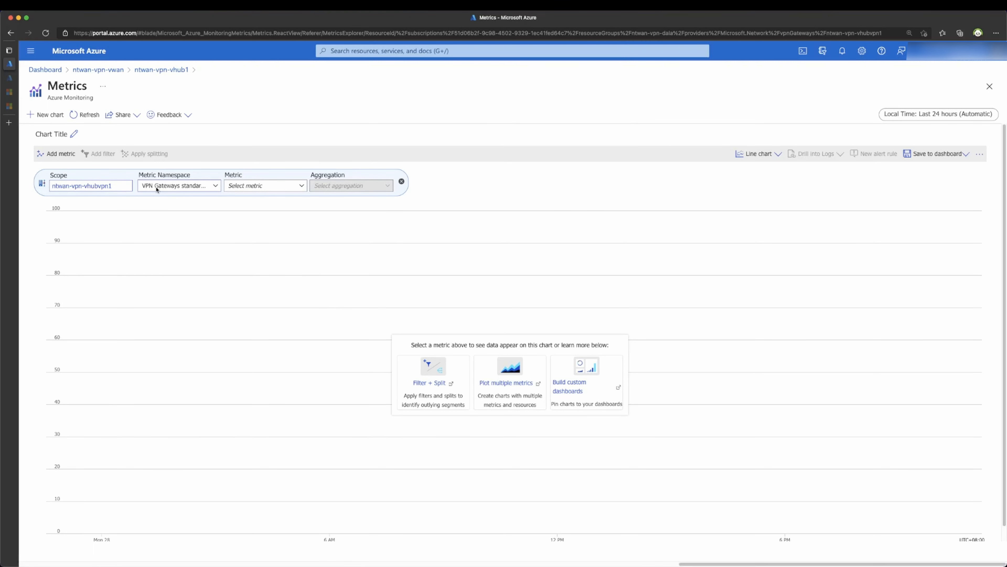
Step: Chart the Gateway S2S Bandwidth metric for the ntwan-vpn-vhubvpn1 gateway
left_click(274, 186)
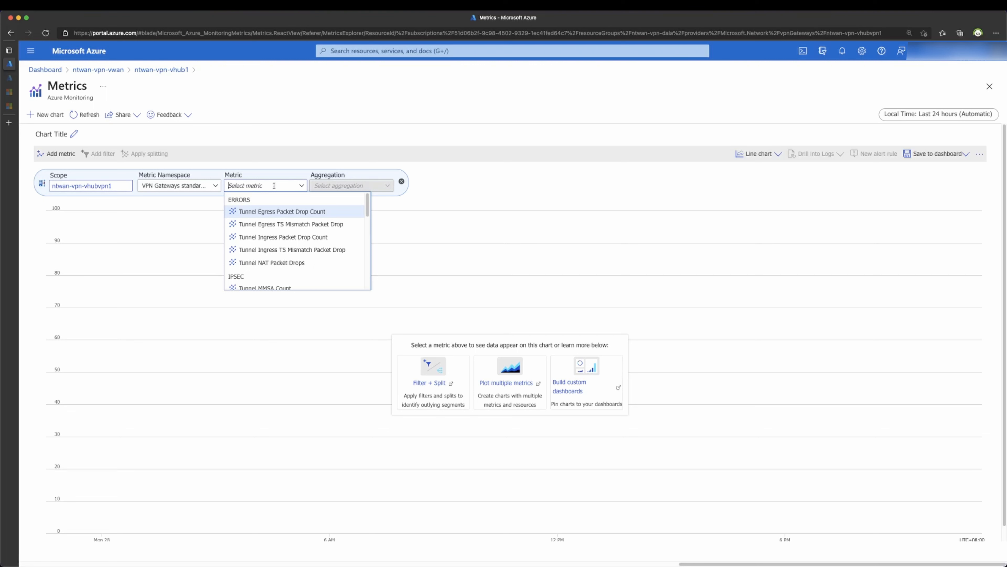
scroll(284, 235, "down", 2)
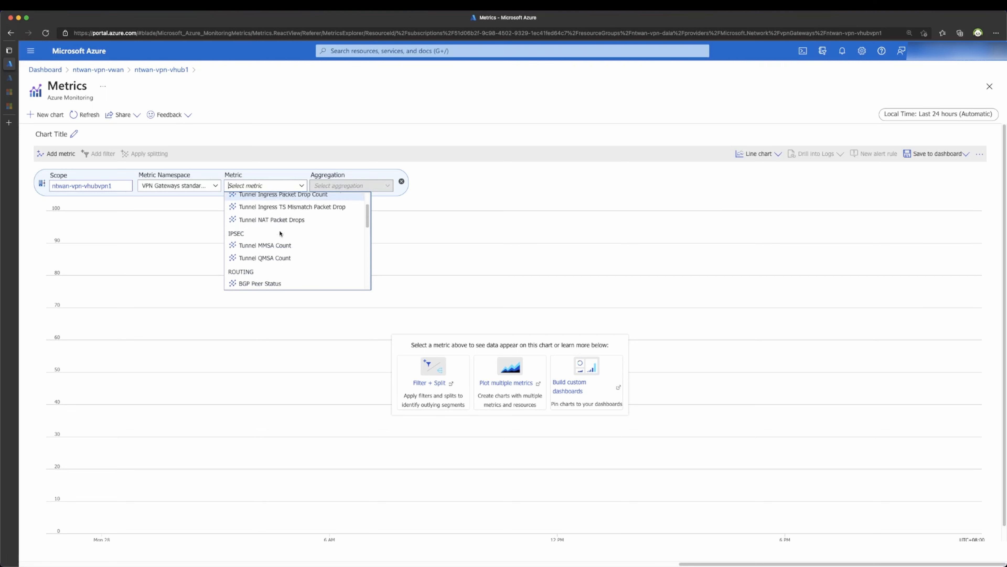
scroll(284, 235, "down", 4)
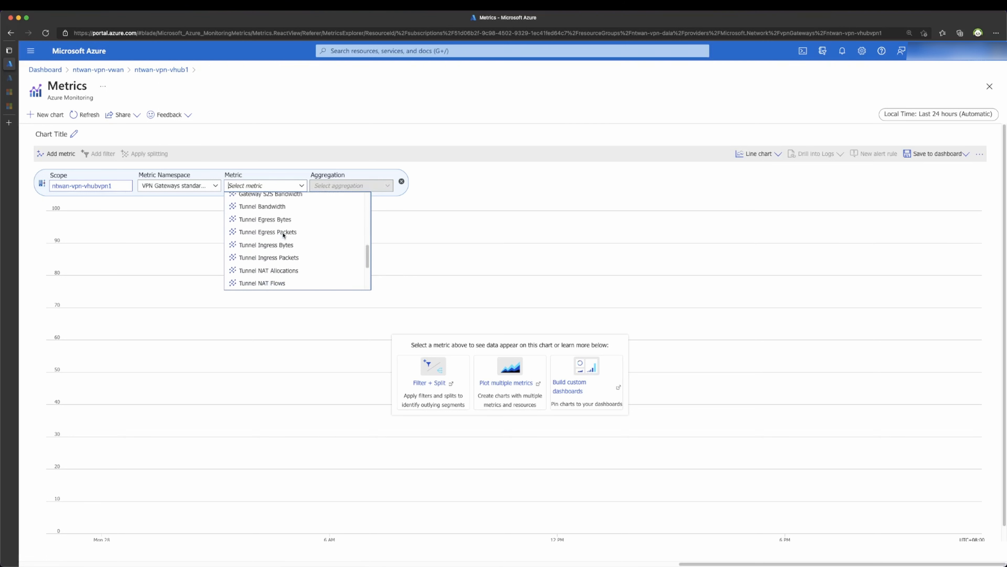
left_click(284, 224)
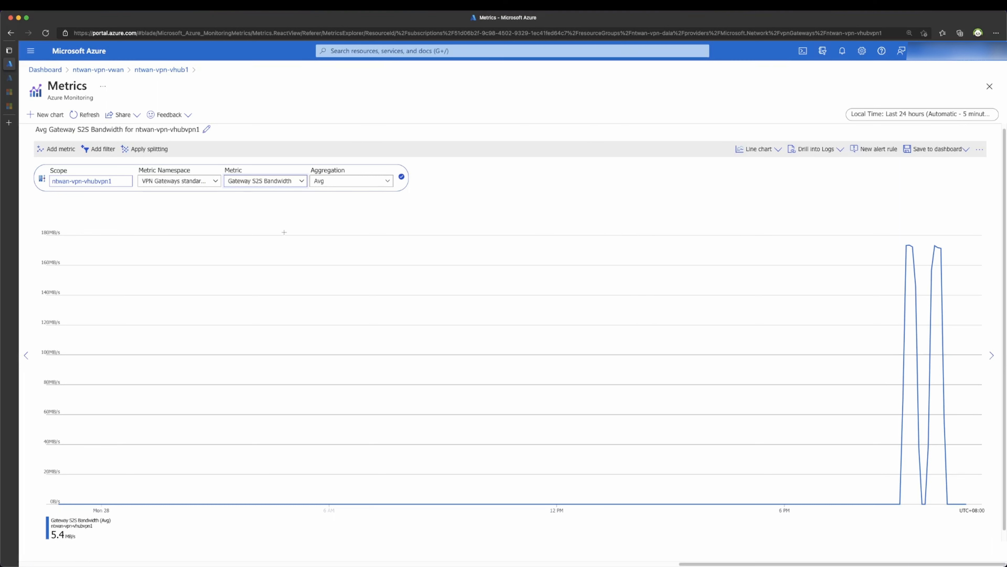
Step: Switch the aggregation to Max and zoom the chart to the 8:32–10:29 PM peaks
left_click(329, 181)
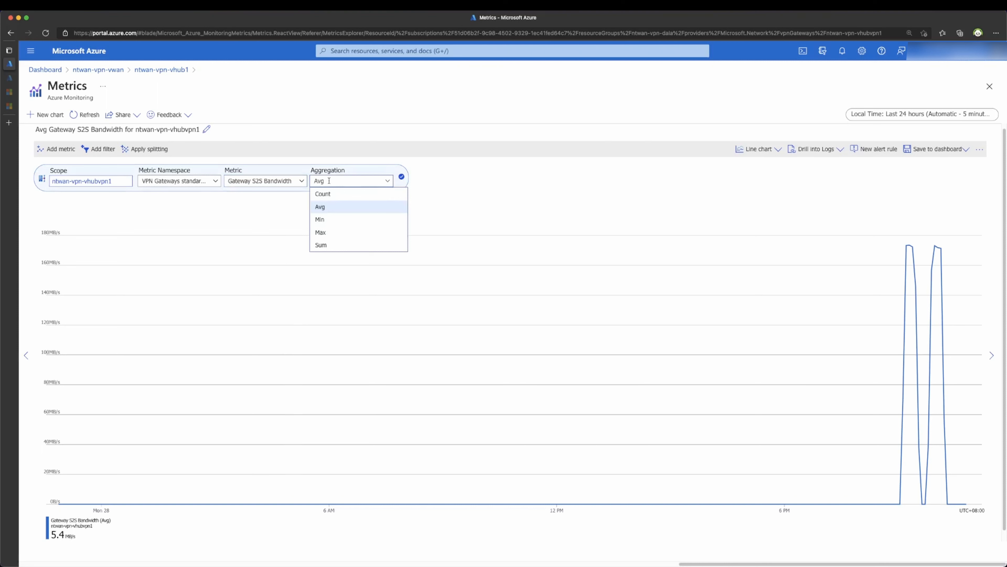
left_click(322, 232)
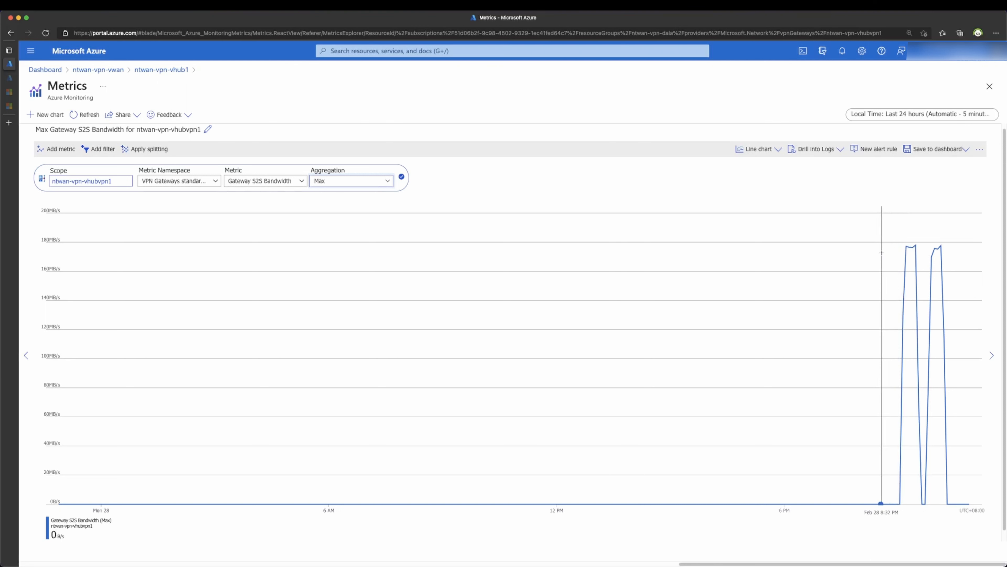
left_click_drag(881, 283, 954, 279)
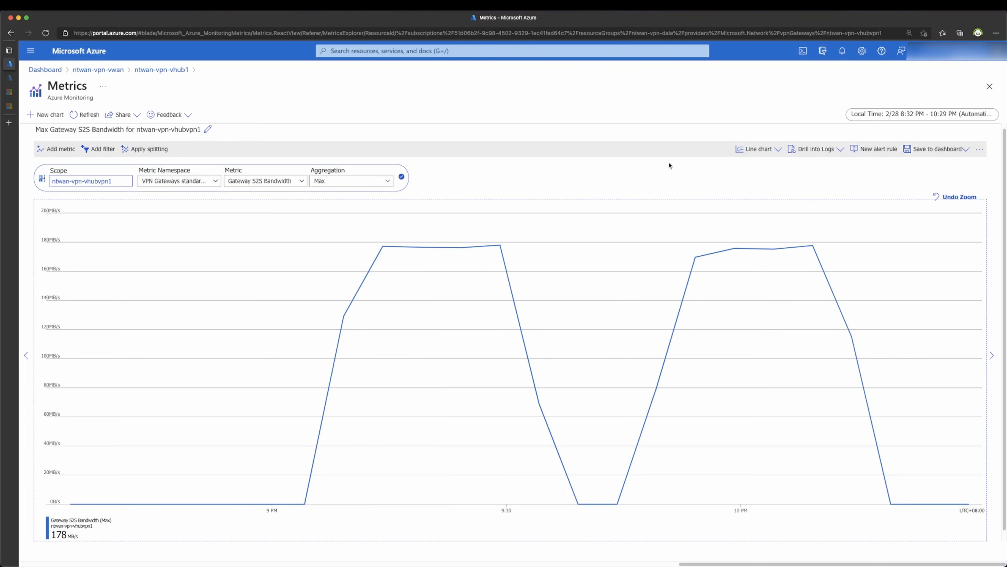
left_click(747, 149)
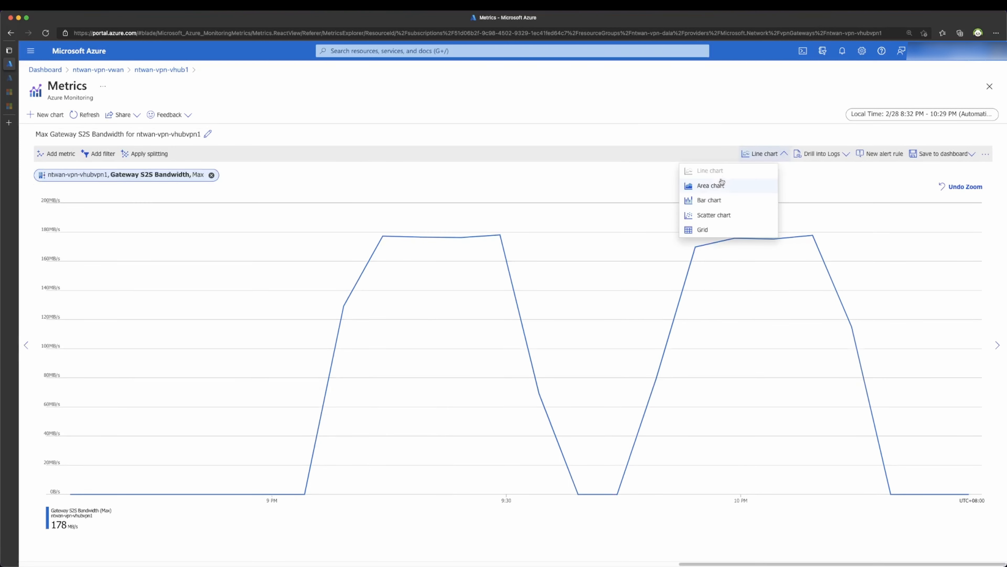
Step: Show the bandwidth as an Area chart split by Instance into Instance0 and Instance1
left_click(706, 186)
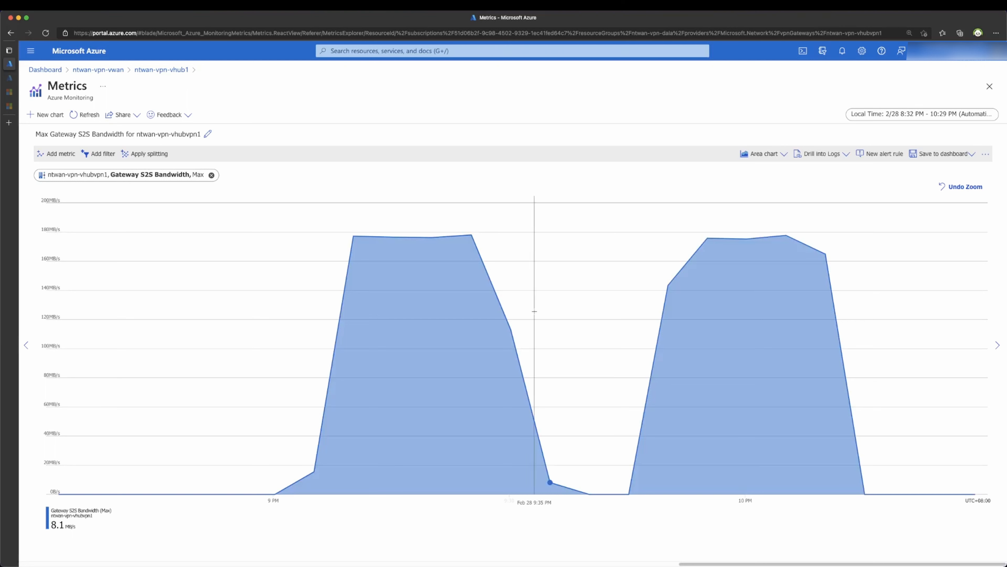
left_click(155, 159)
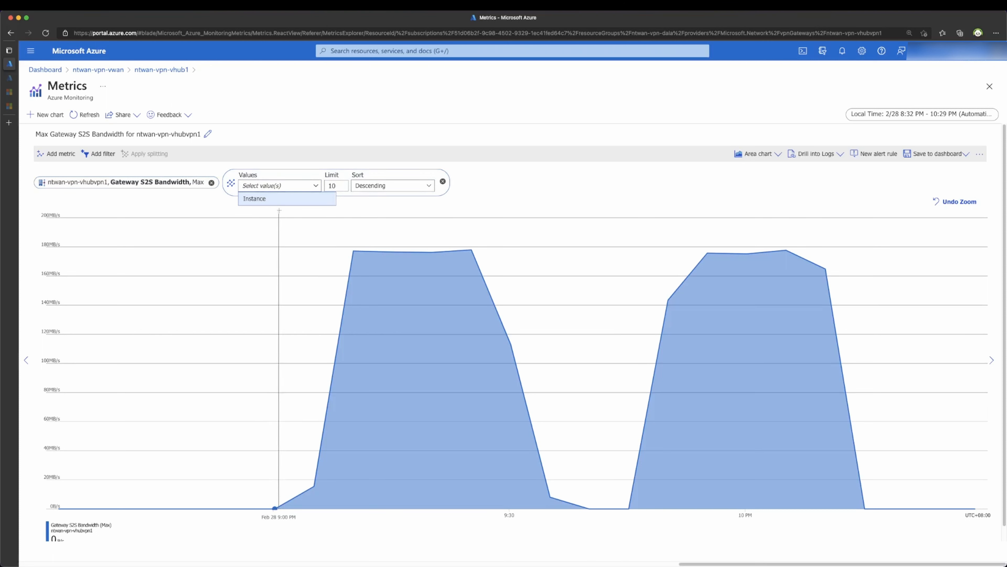
left_click(276, 201)
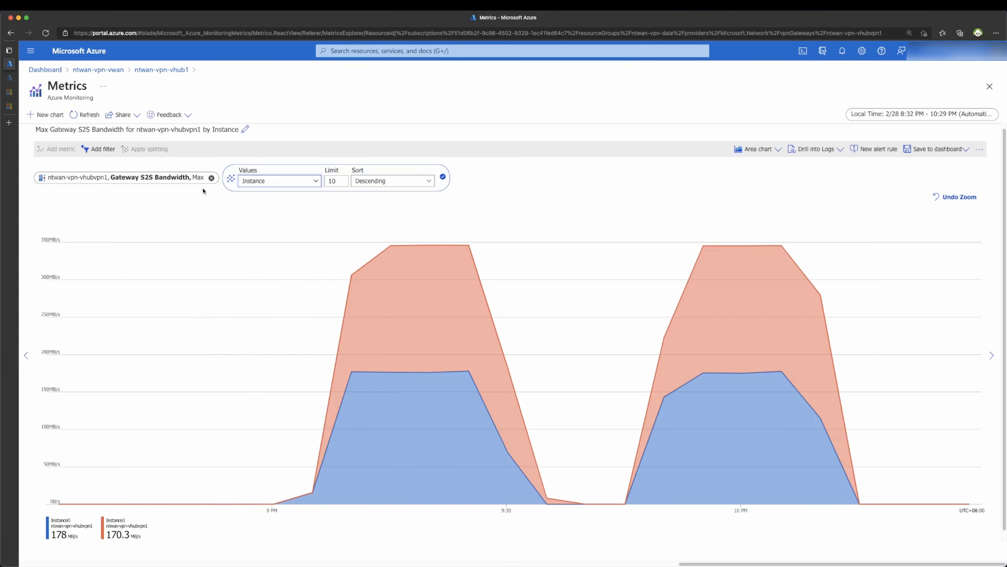
left_click(158, 180)
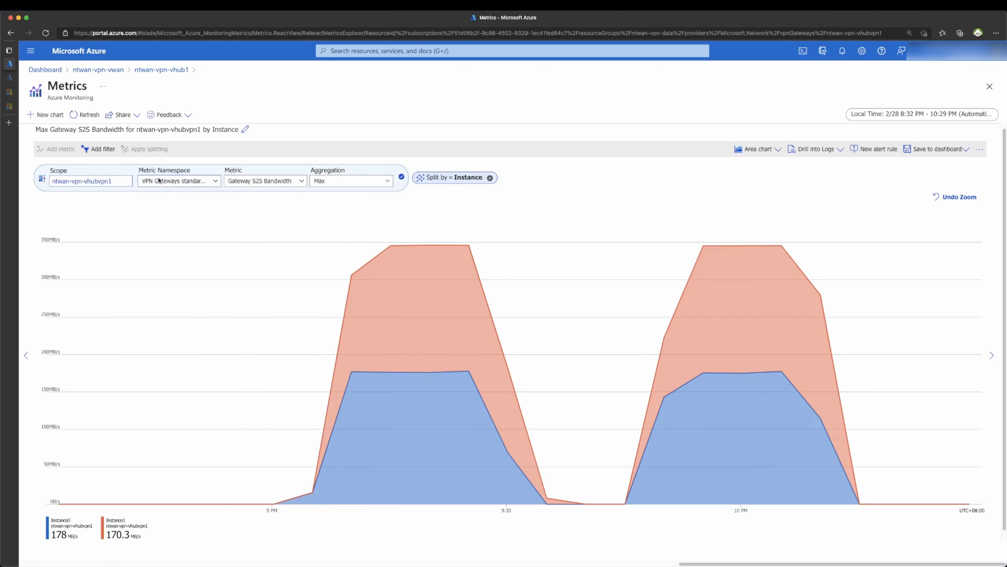
Step: Chart the maximum Tunnel Bandwidth of ntwan-vpn-vhubvpn1 instead of S2S bandwidth
left_click(256, 181)
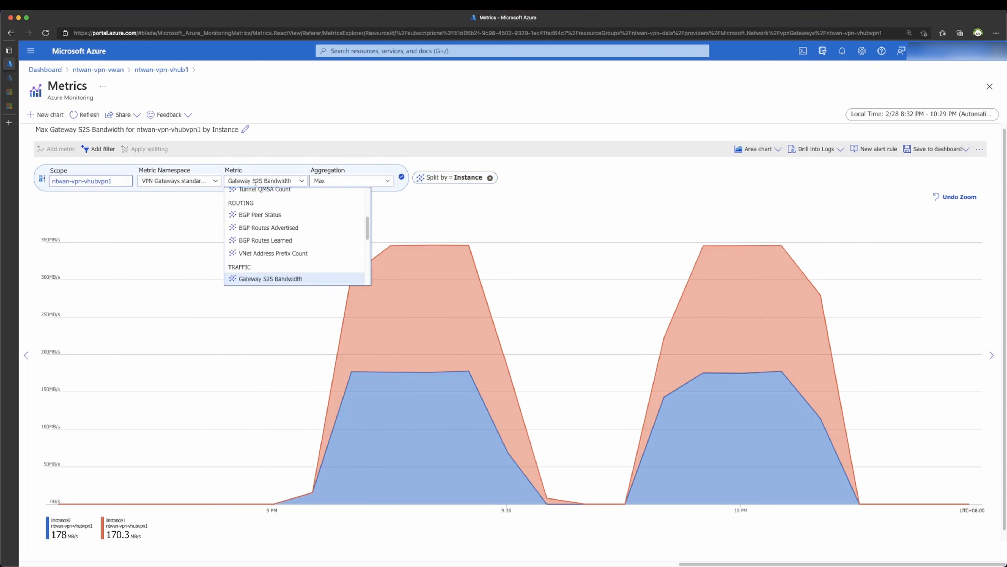
scroll(265, 258, "down", 2)
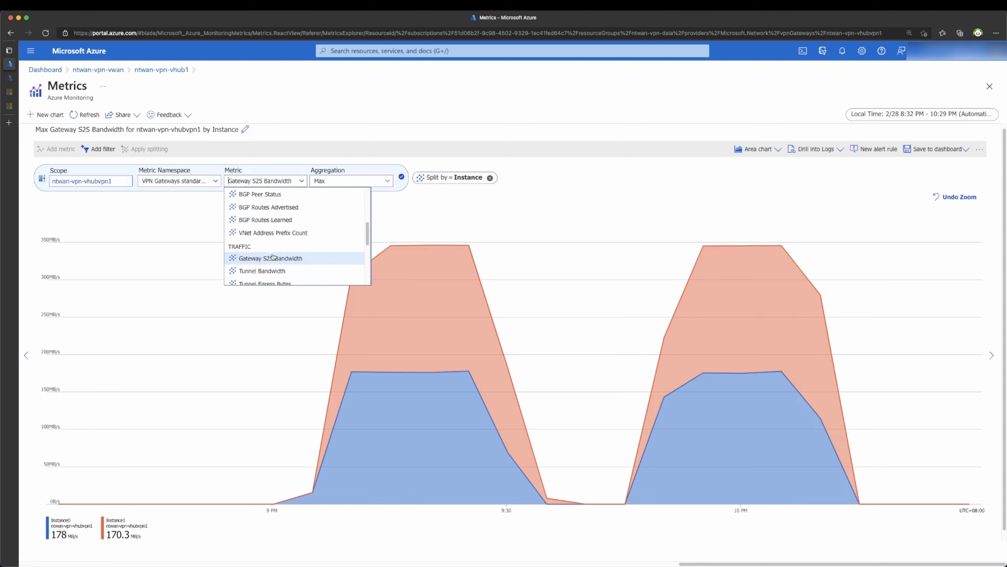
left_click(265, 271)
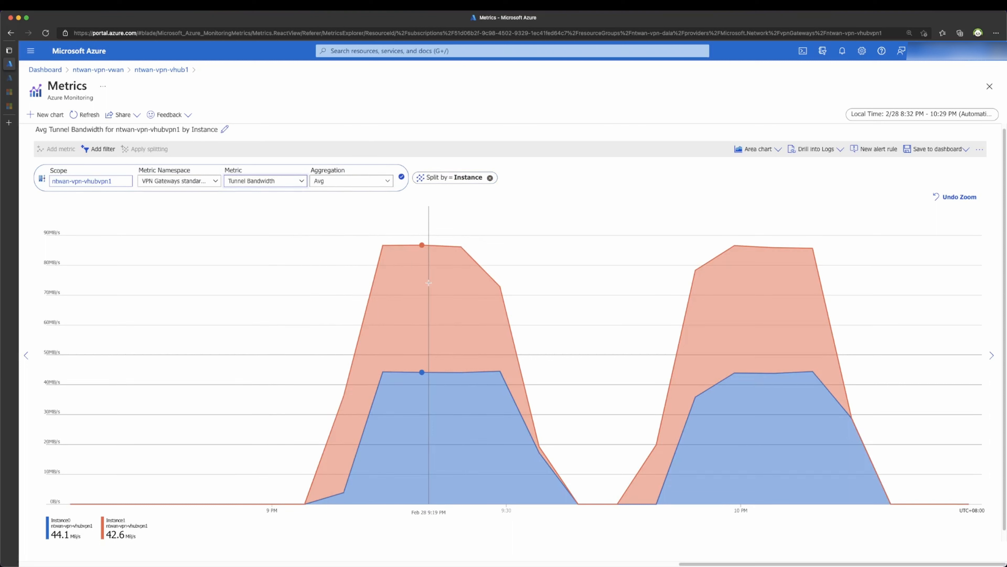
left_click(343, 181)
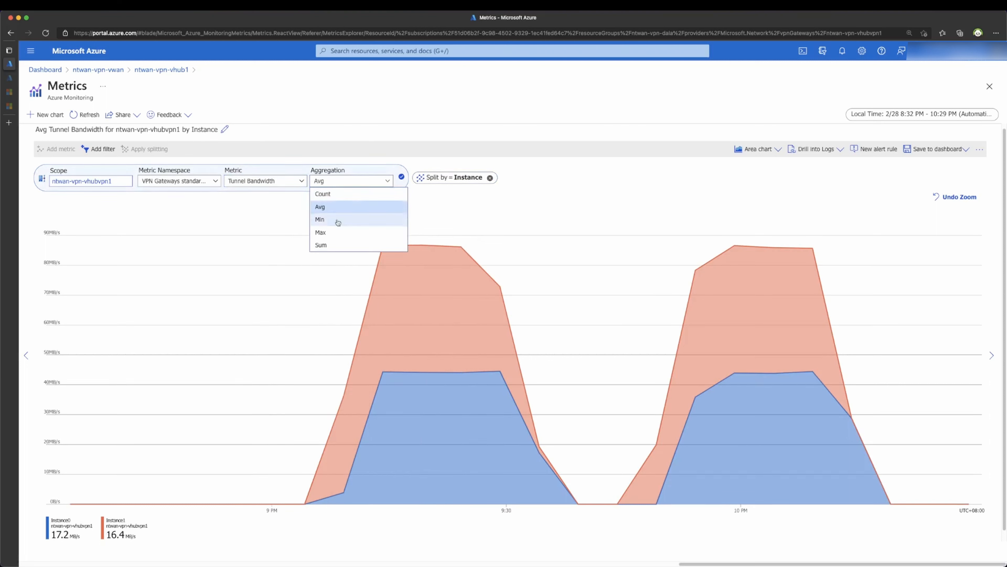
left_click(333, 232)
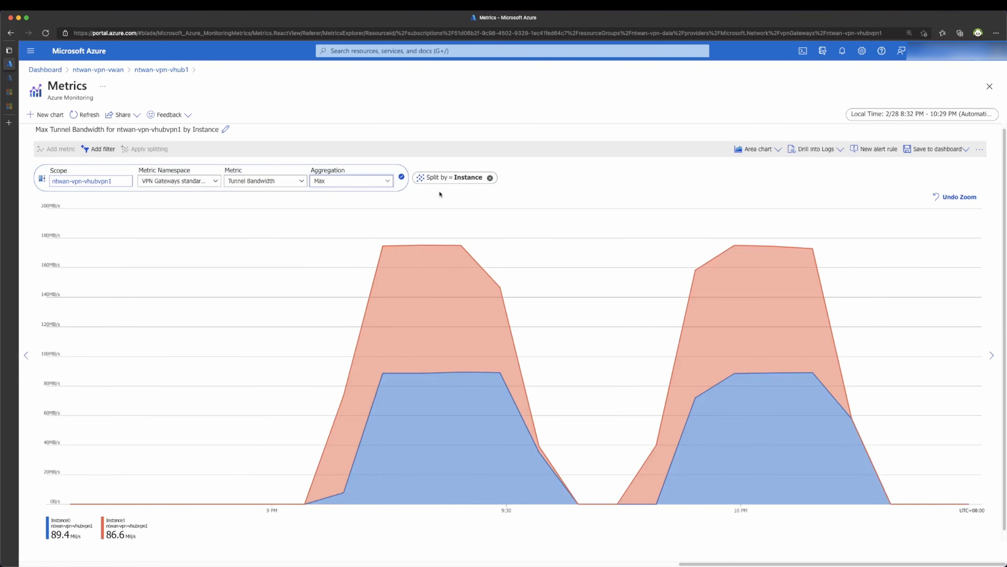
Step: Split the Tunnel Bandwidth chart by Connection Name, then change the split to Remote IP
left_click(448, 179)
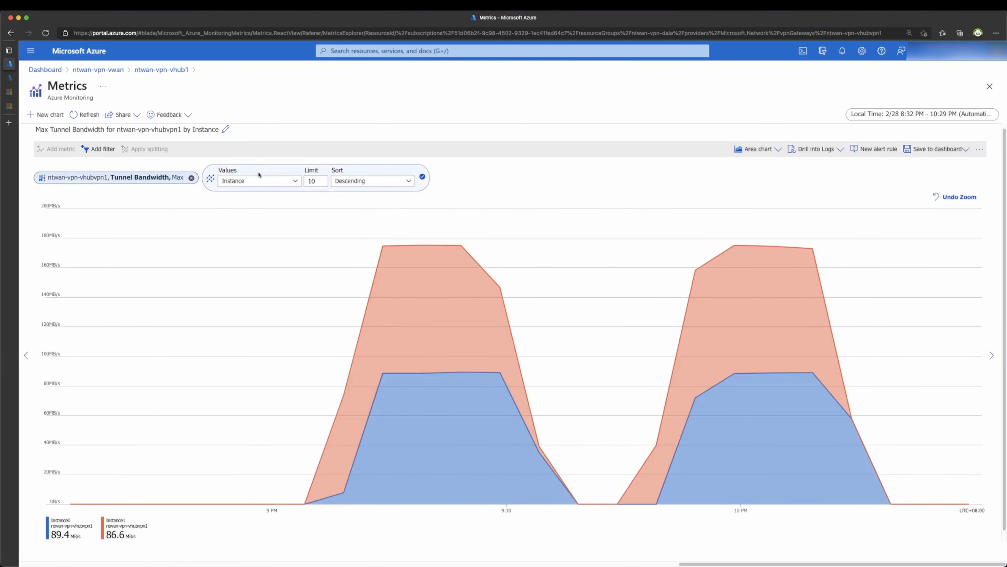
left_click(249, 181)
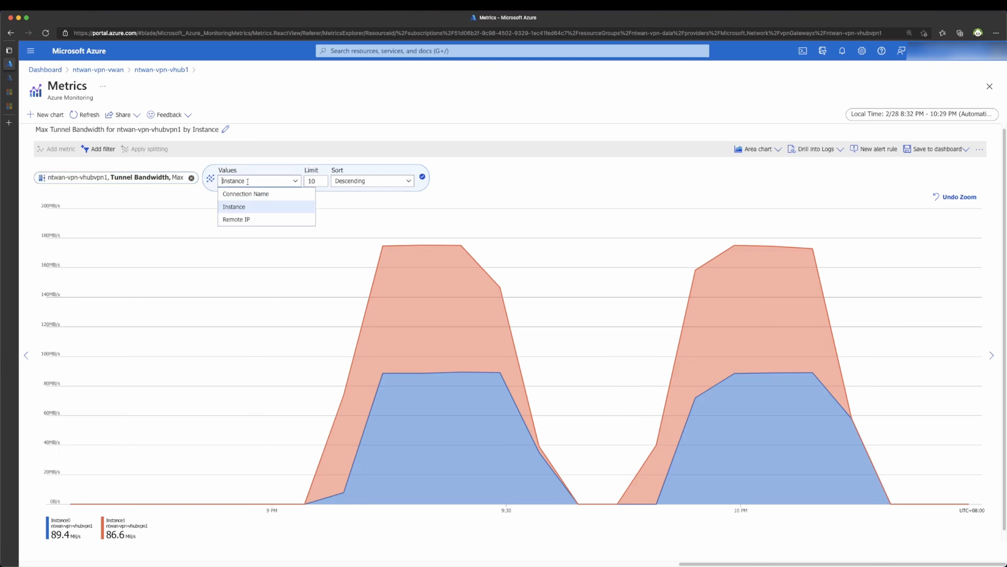
left_click(245, 194)
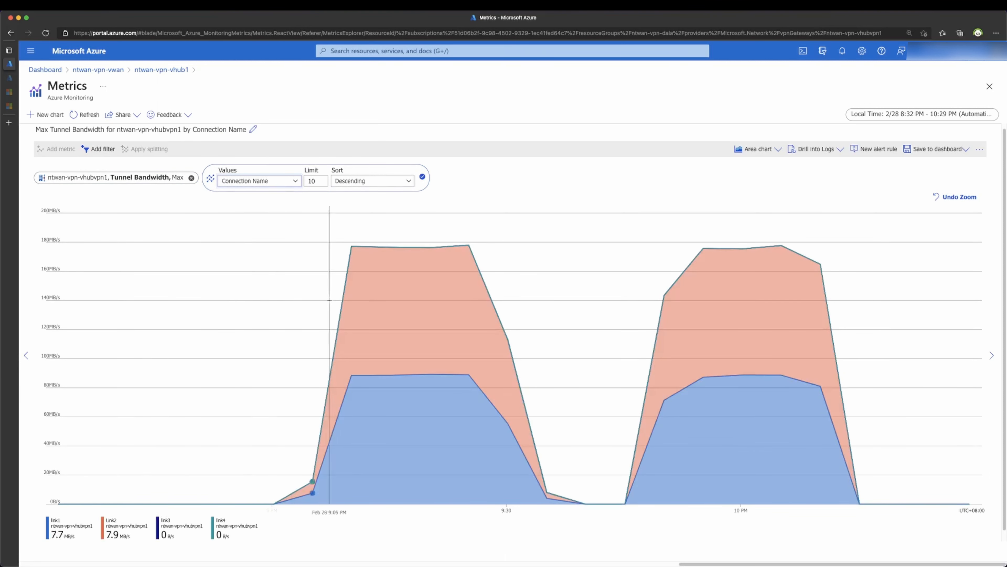
left_click(262, 180)
left_click(245, 220)
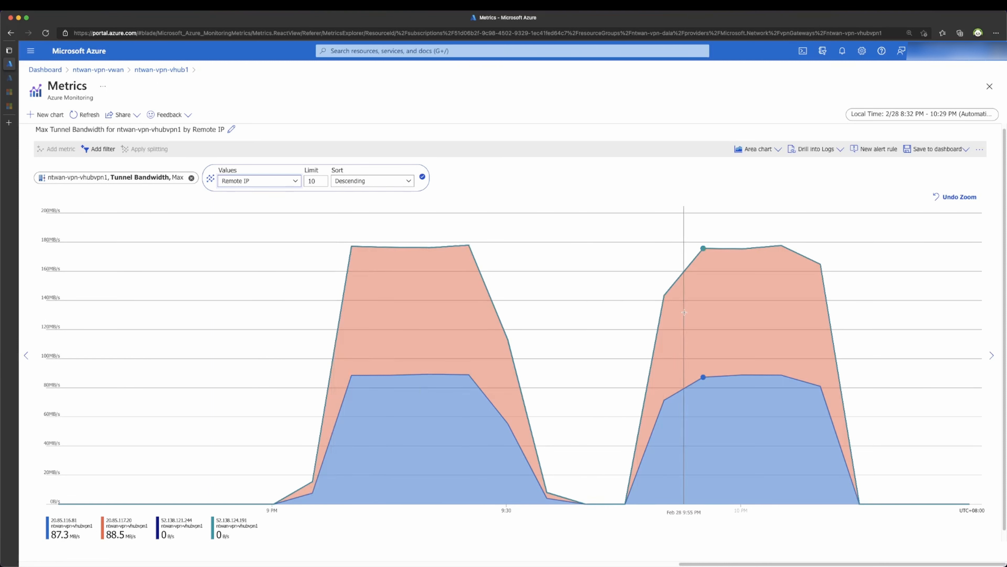
left_click(125, 178)
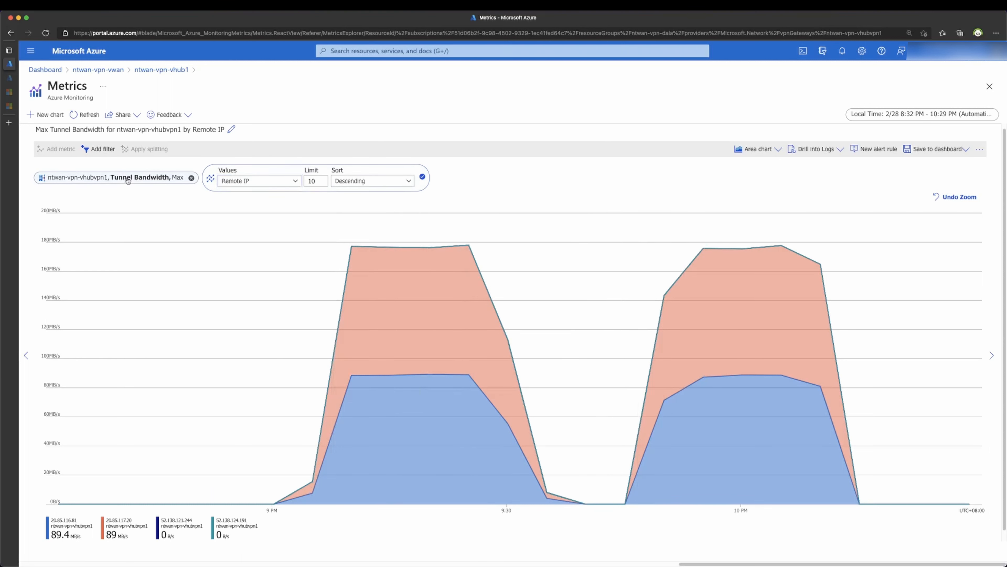
left_click(264, 183)
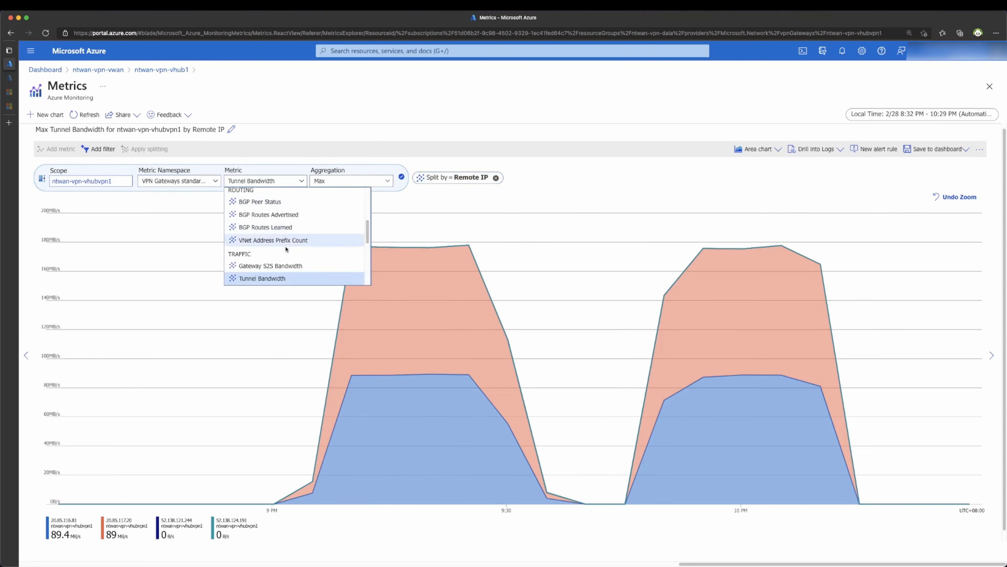
mouse_move(280, 279)
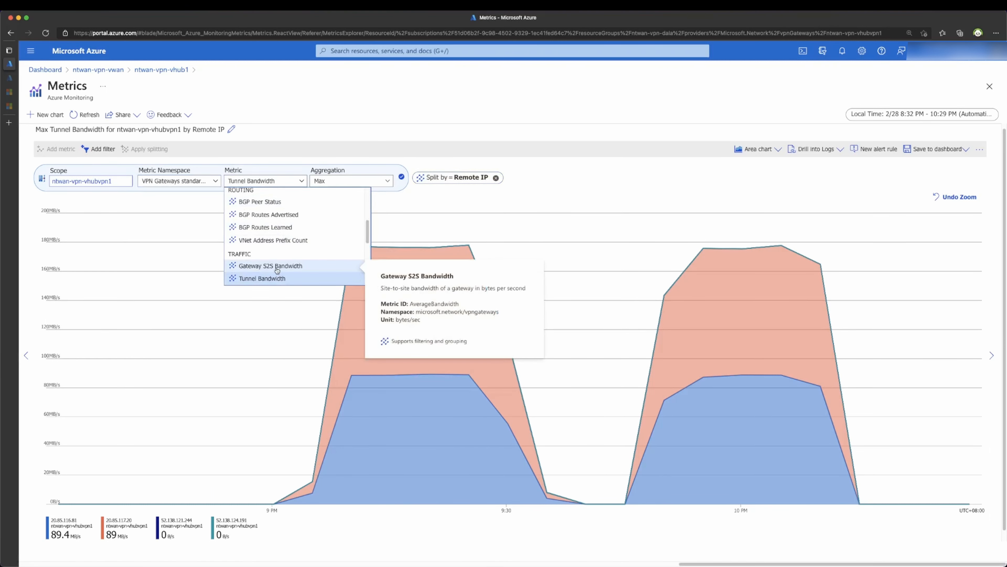
Step: Chart Max Tunnel Peak PPS split by Instance, showing Instance0 near 83k and Instance1 near 79k
scroll(276, 267, "down", 5)
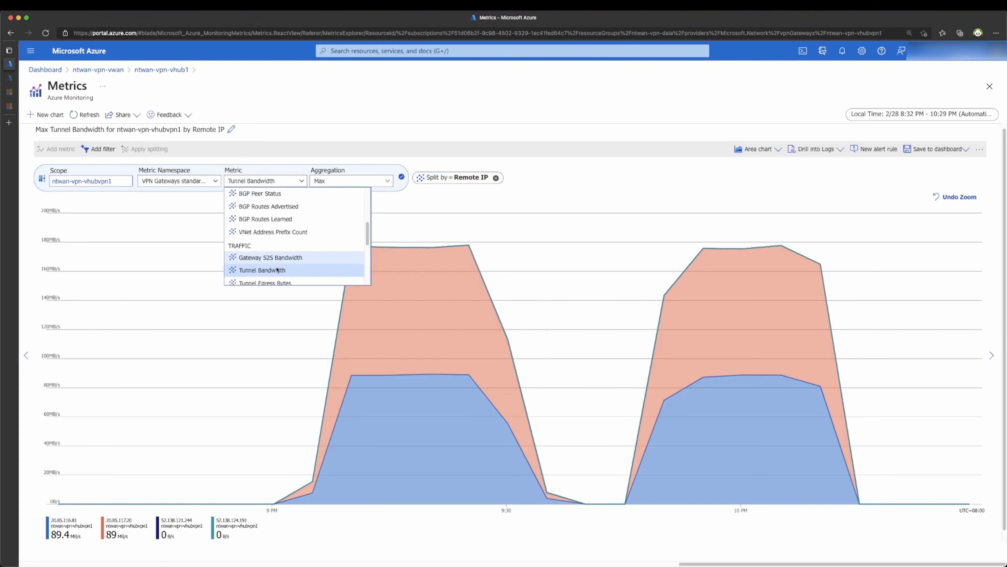
left_click(273, 240)
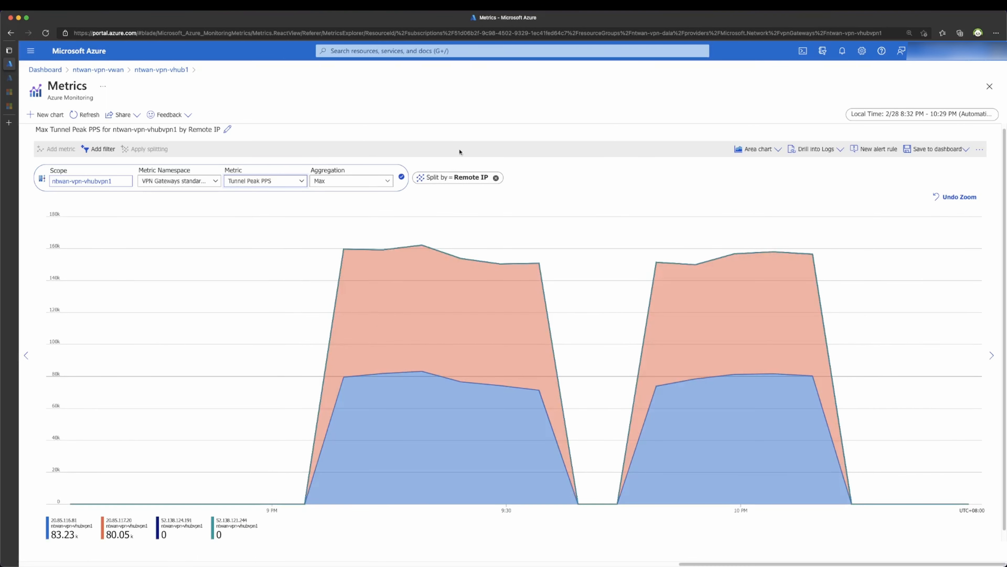
left_click(455, 180)
left_click(263, 181)
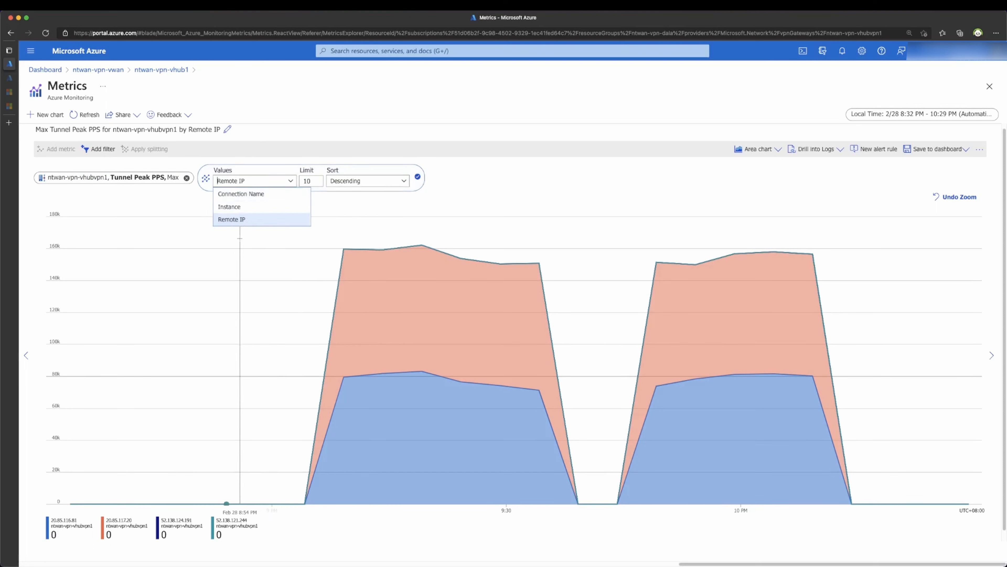
left_click(249, 205)
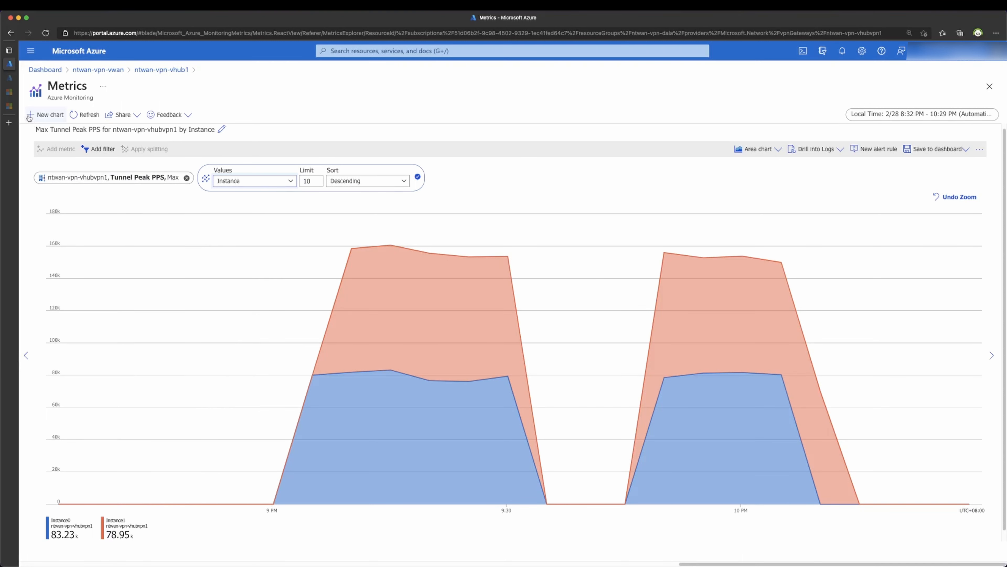
Step: On the Virtual WAN FAQ, outline the paragraph estimating about 43690 PPS for a 500-Mbps gateway instance
left_click(11, 107)
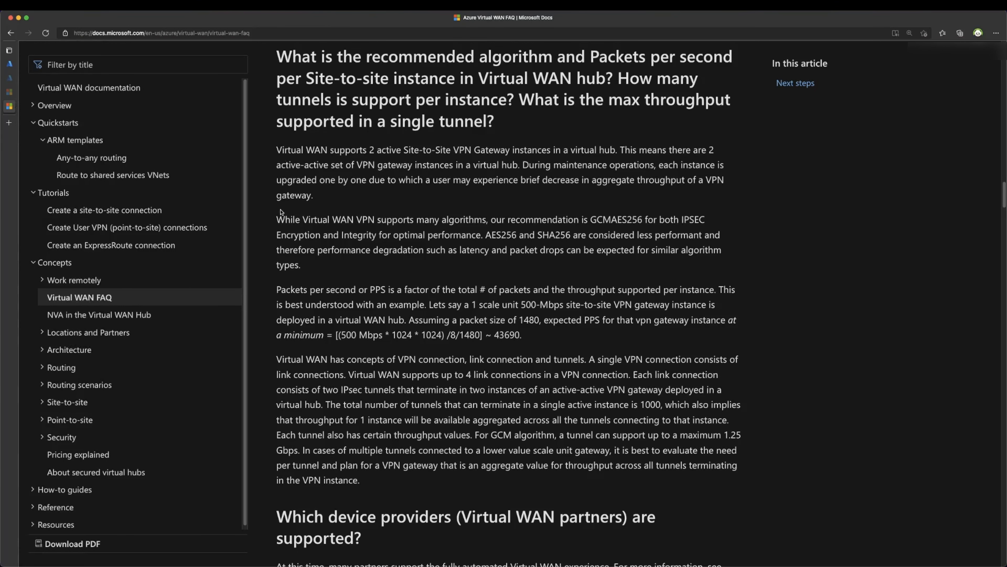
key("ctrl+a")
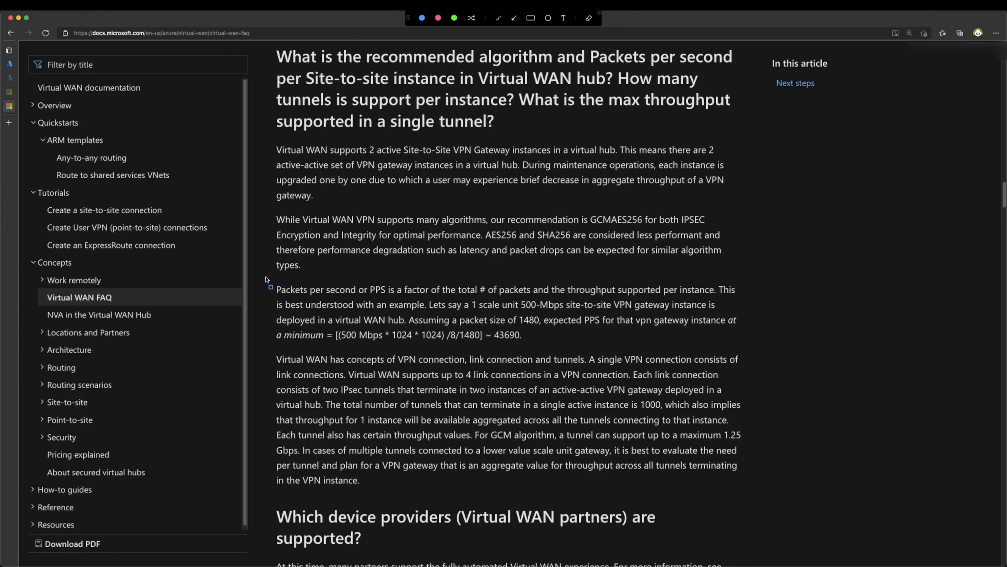
mouse_move(265, 277)
left_mouse_down()
mouse_move(529, 294)
mouse_move(748, 347)
left_mouse_up()
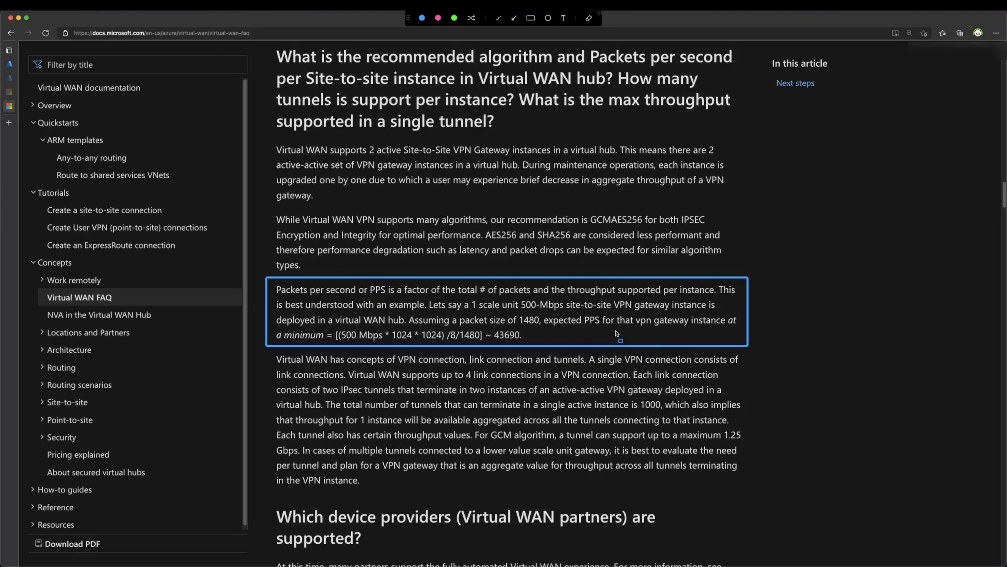
key("Escape")
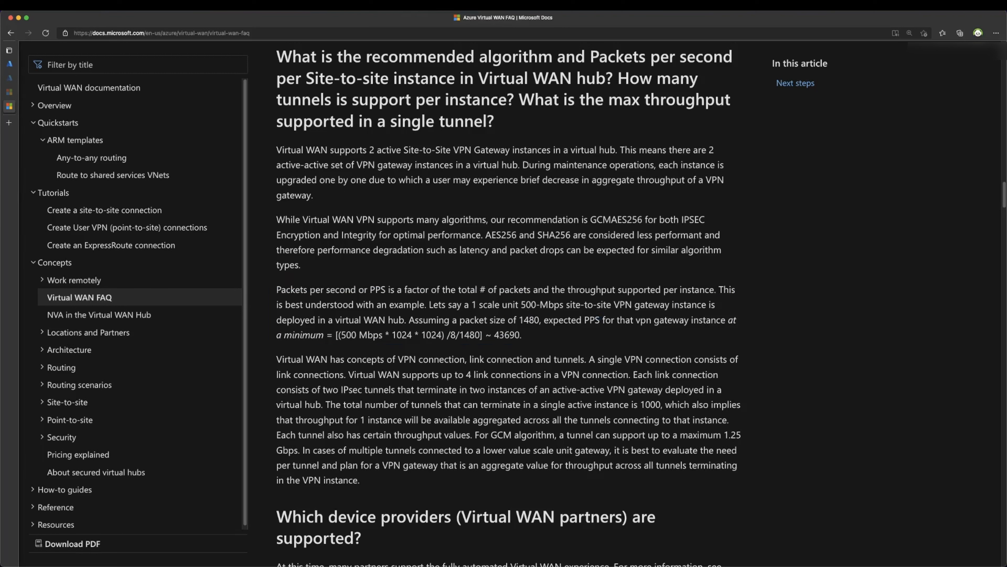
Step: Back on the ntwan-vpn-vhubvpn1 metrics chart, remove the Split by Instance
mouse_move(6, 69)
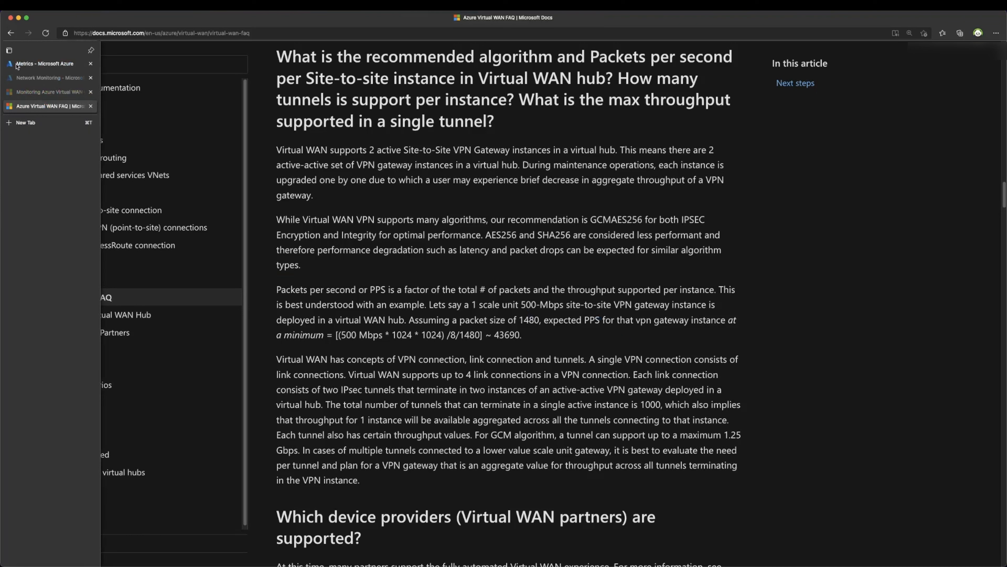
left_click(15, 66)
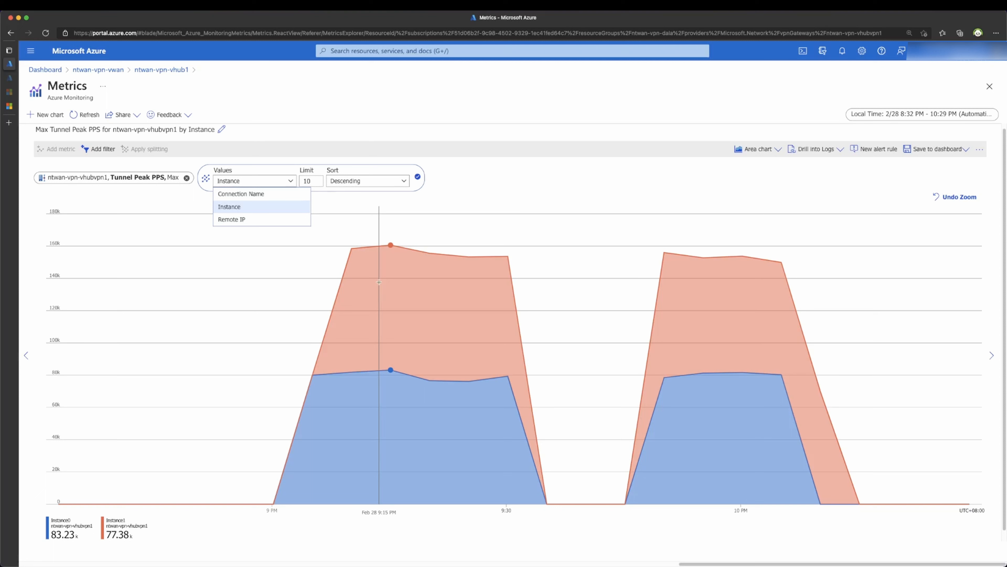
left_click(173, 178)
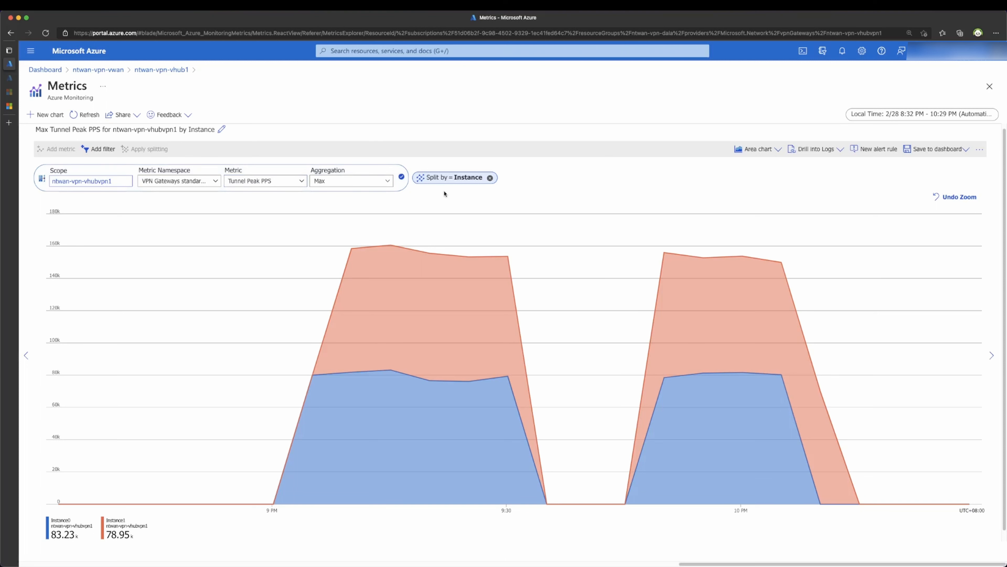
left_click(490, 178)
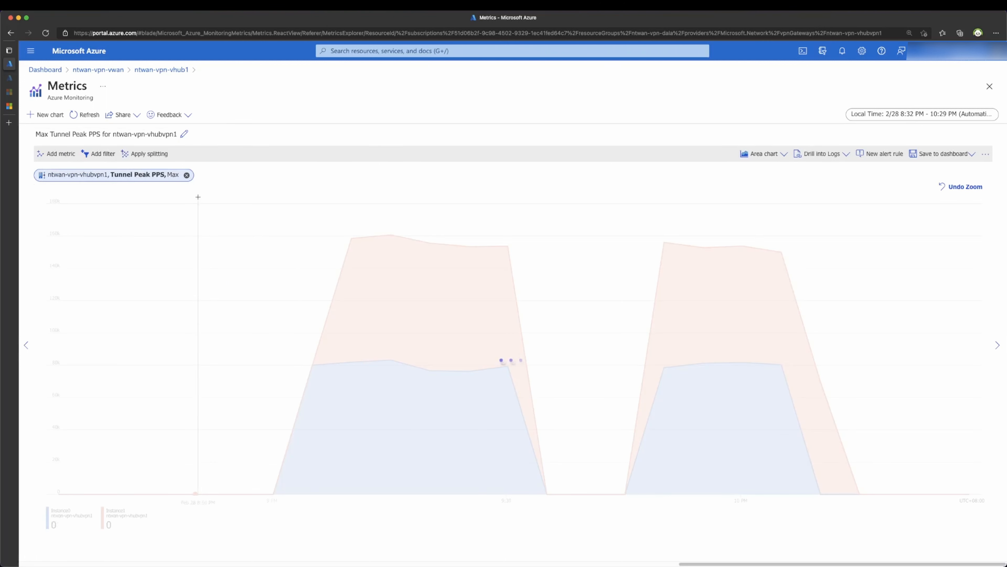
Step: Chart Gateway S2S Bandwidth with Max aggregation
left_click(152, 180)
left_click(231, 185)
scroll(258, 229, "down", 5)
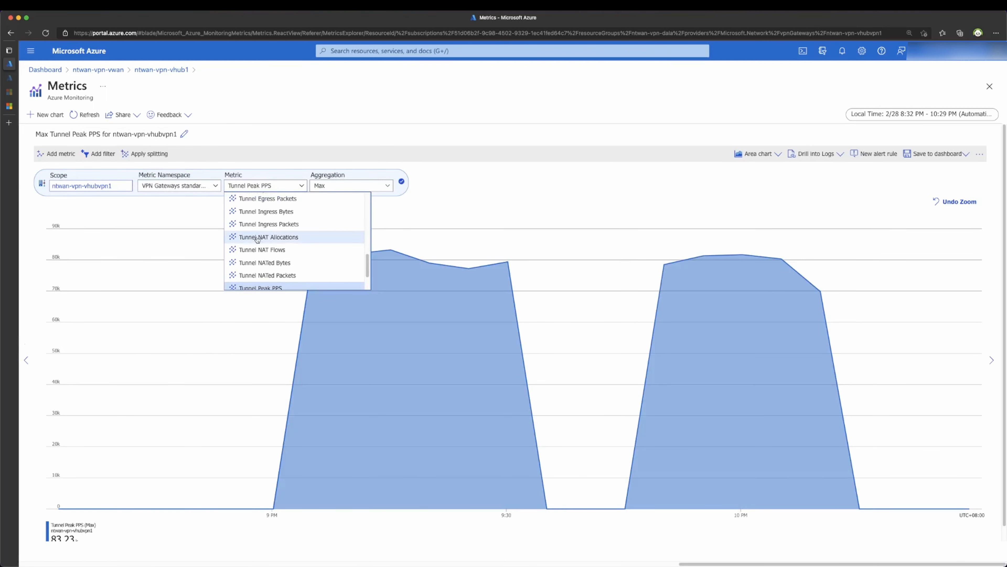
scroll(257, 229, "down", 3)
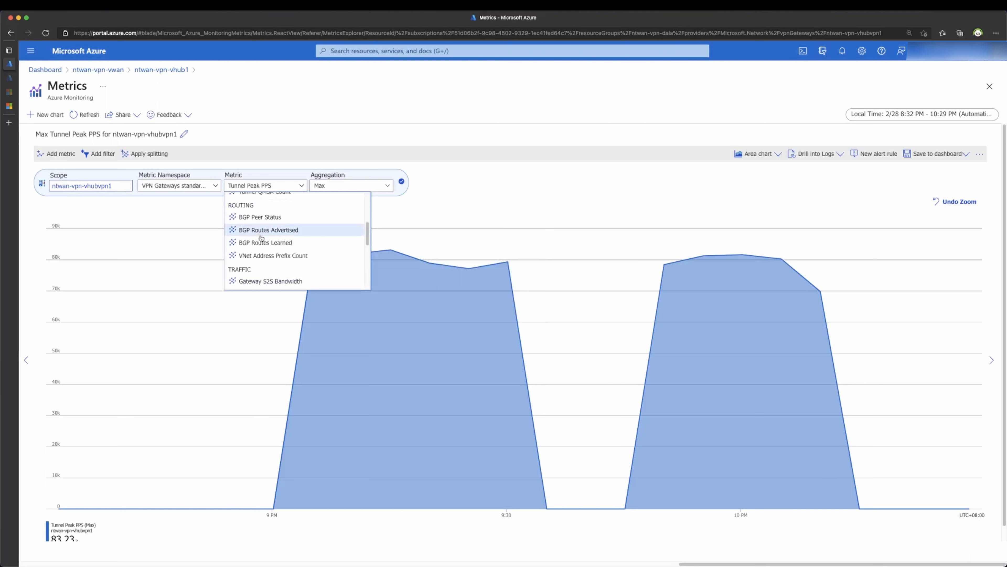
scroll(258, 230, "down", 3)
left_click(267, 232)
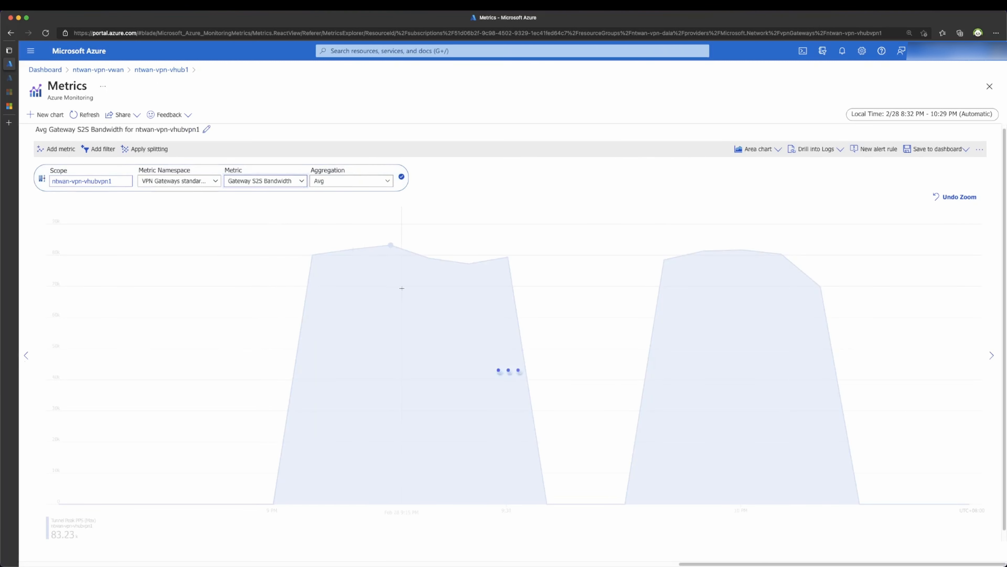
left_click(350, 181)
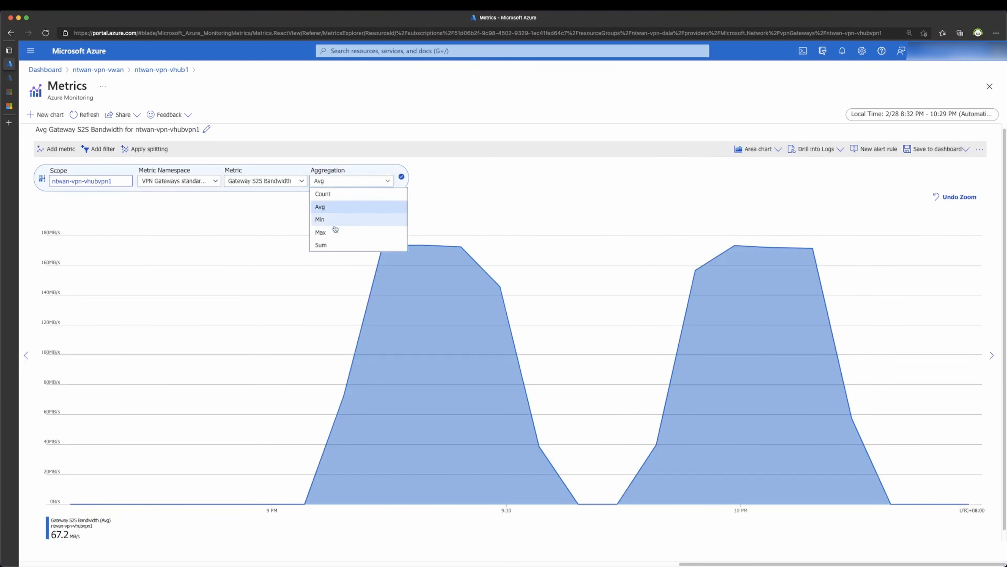
left_click(324, 232)
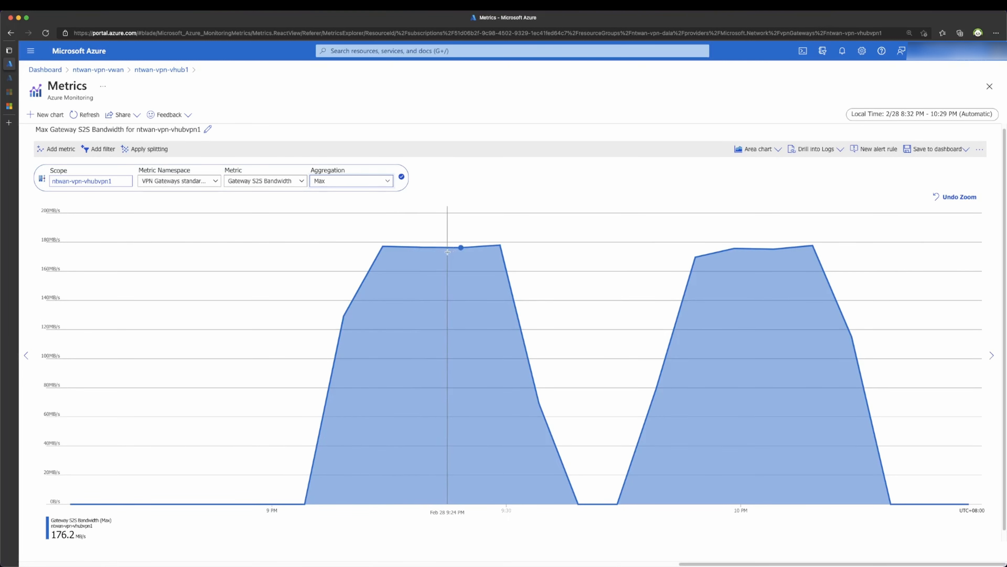
Step: Start a new alert rule from the chart and open its condition's signal logic
left_click(873, 150)
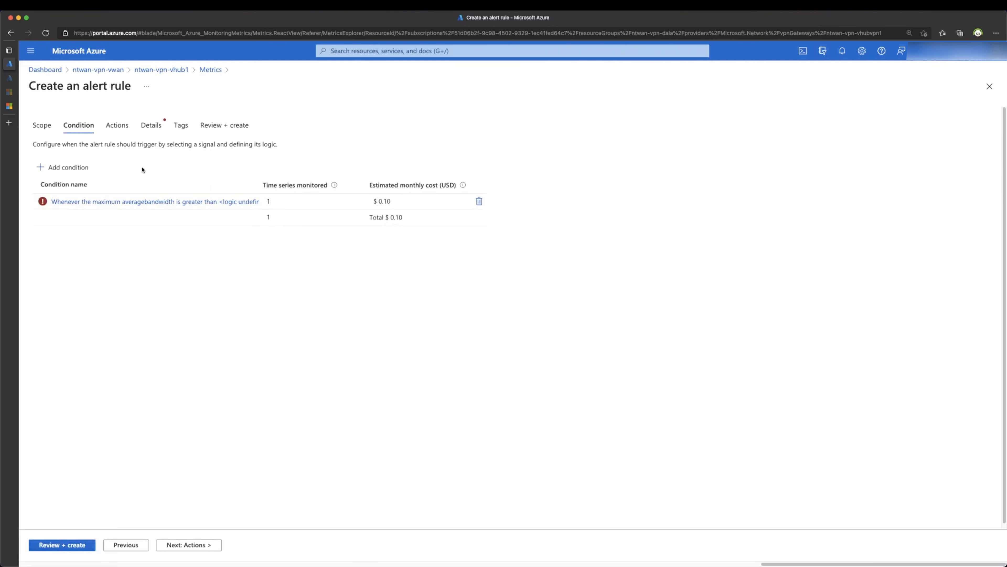
left_click(84, 202)
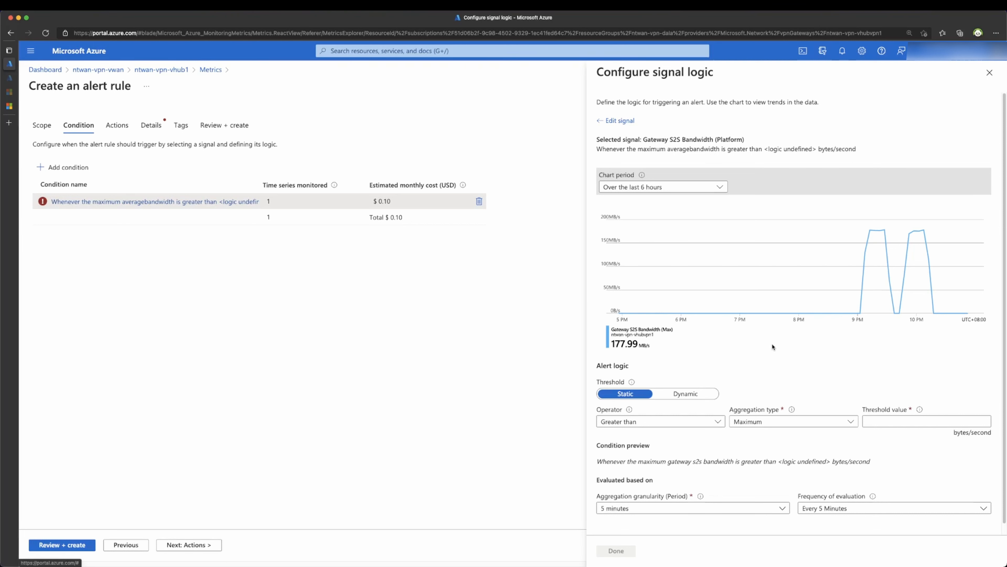
scroll(771, 355, "down", 1)
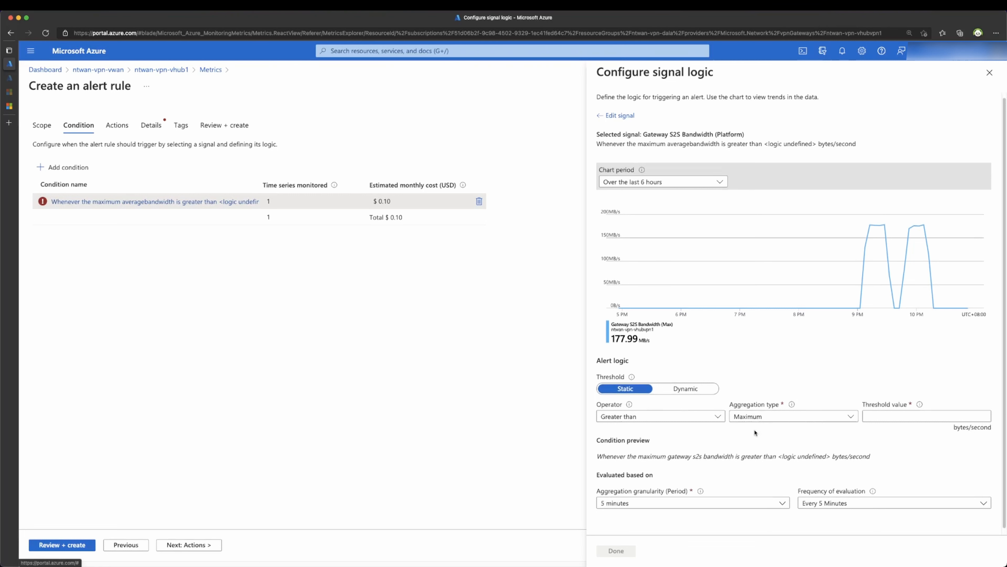
scroll(754, 432, "down", 1)
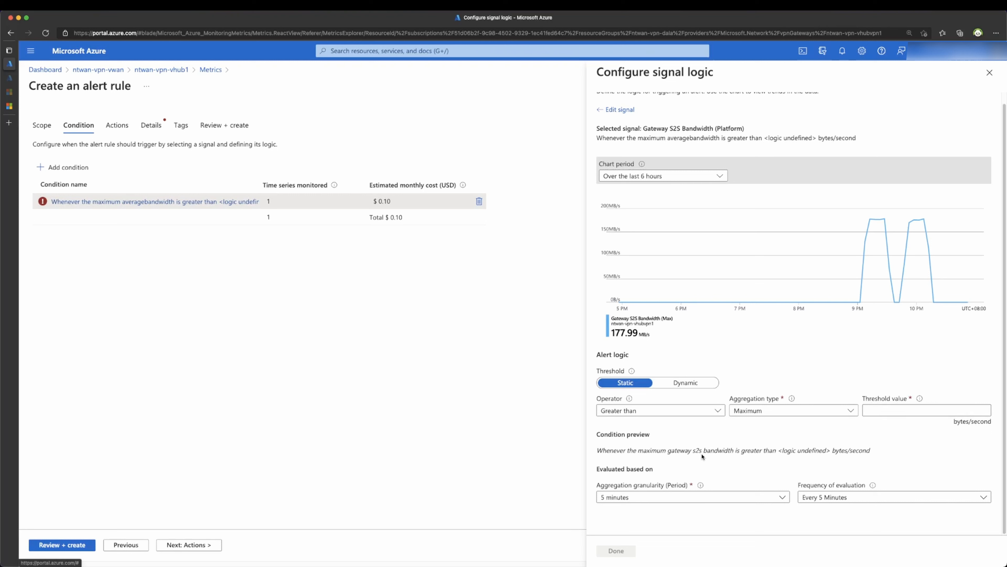
Step: Set aggregation granularity to 5 minutes, keeping evaluation frequency at every 5 minutes
left_click(630, 501)
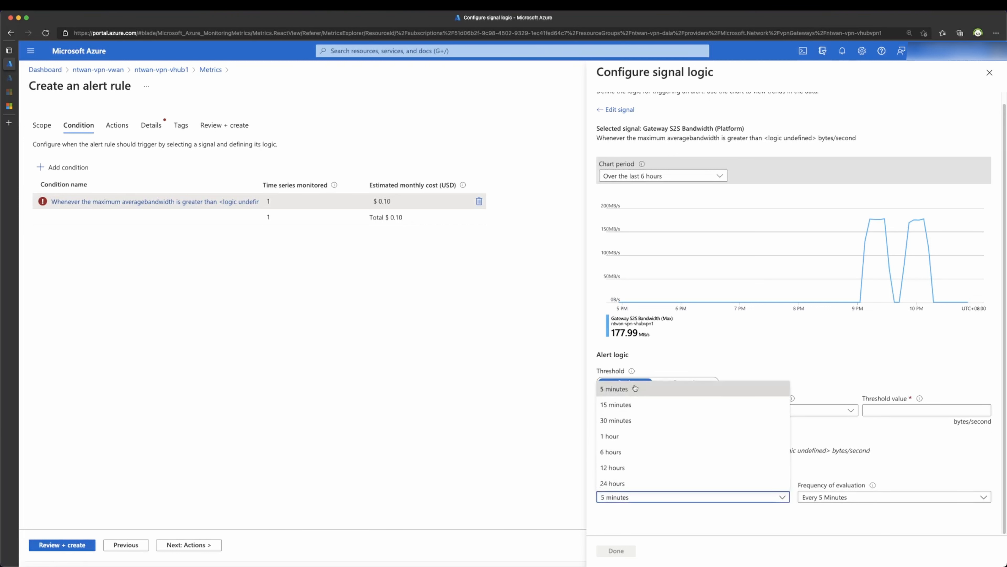
left_click(633, 404)
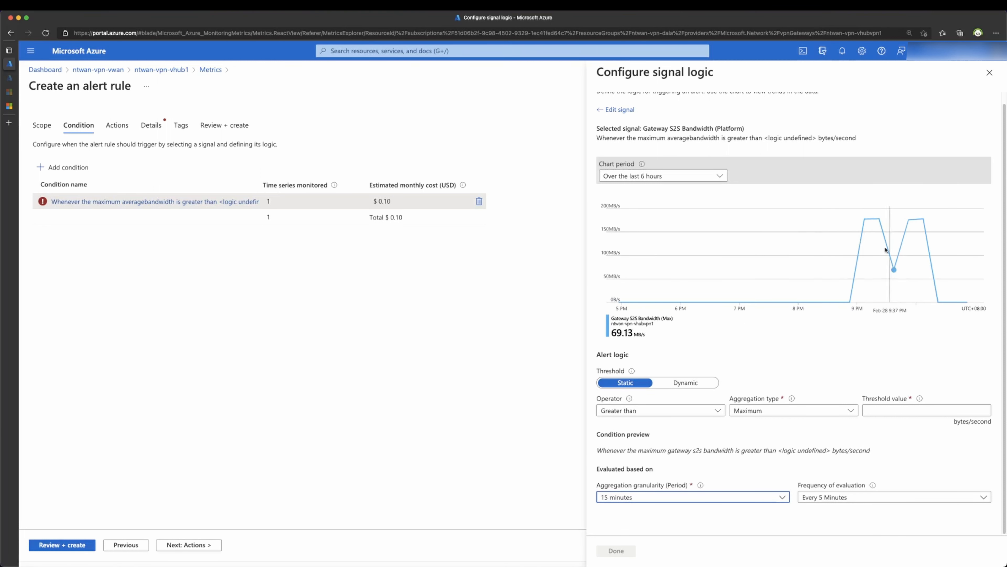
left_click(649, 502)
left_click(628, 394)
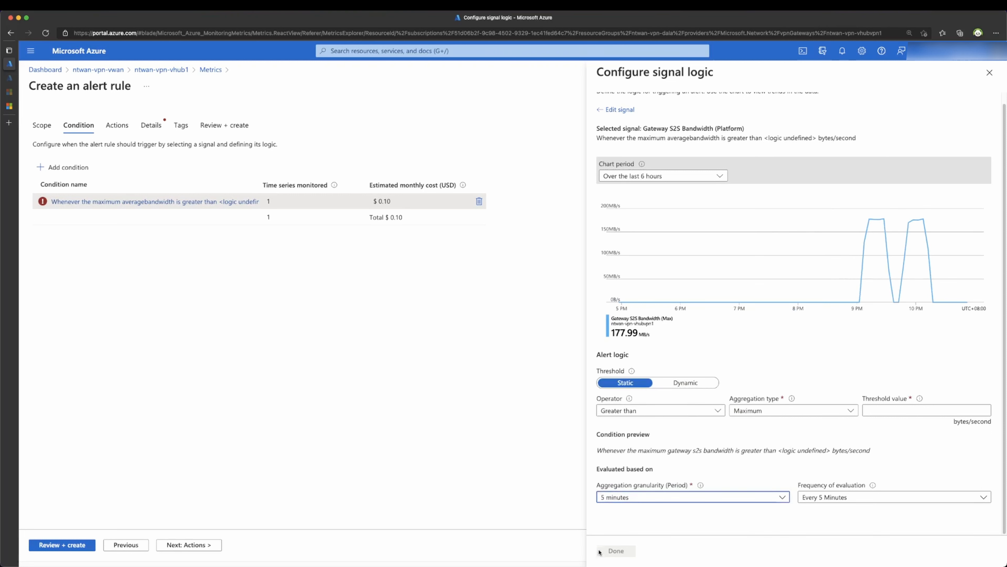
left_click(859, 502)
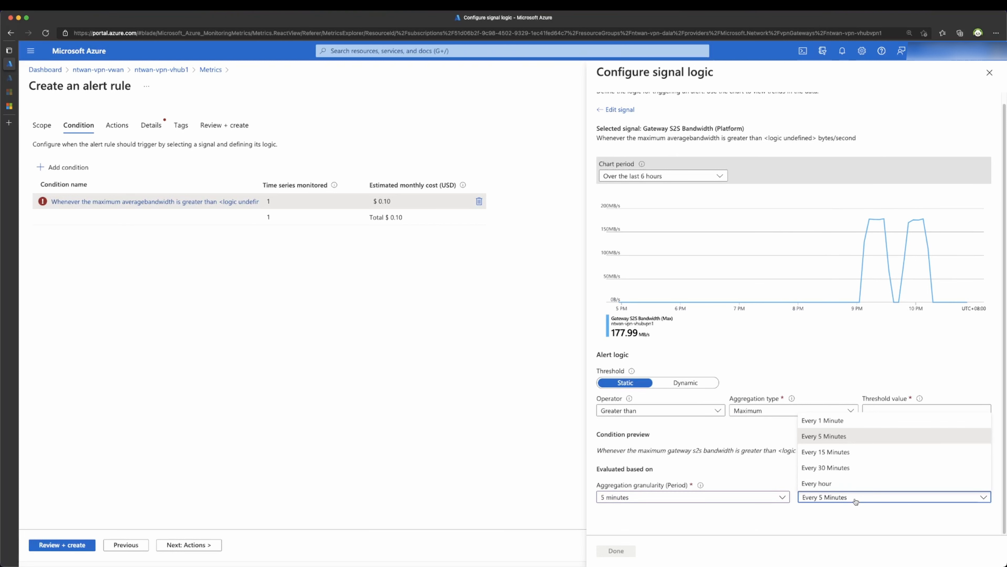
left_click(856, 501)
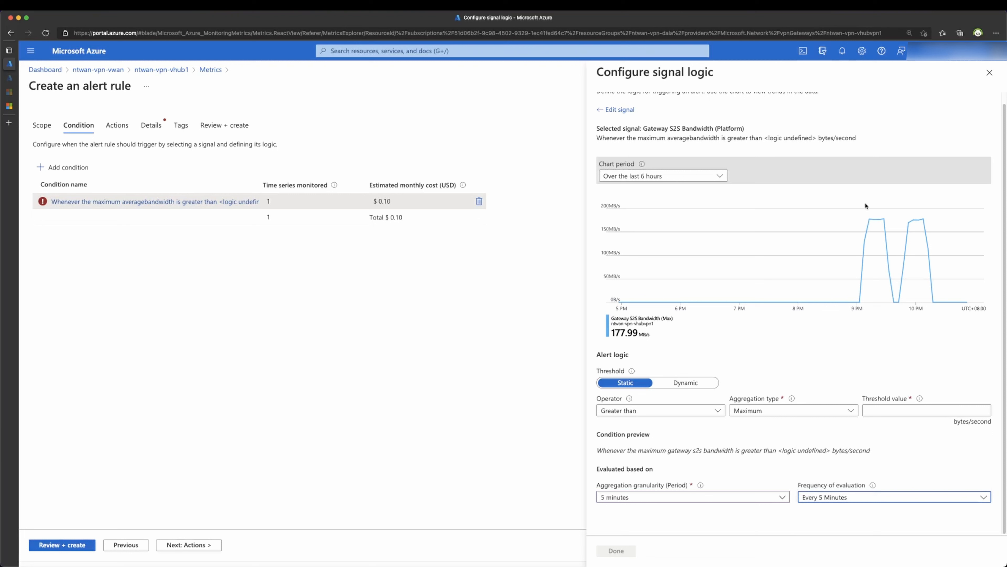
mouse_move(872, 219)
Step: Set the threshold to 167034894.18461537 bytes/second (about 160 MB/s) and save the condition
left_click(877, 409)
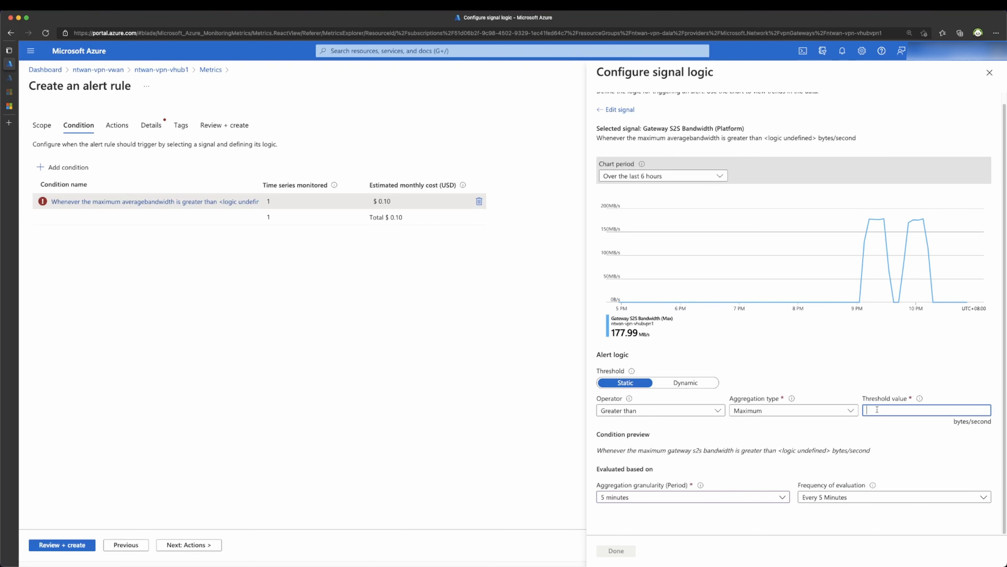
type("1")
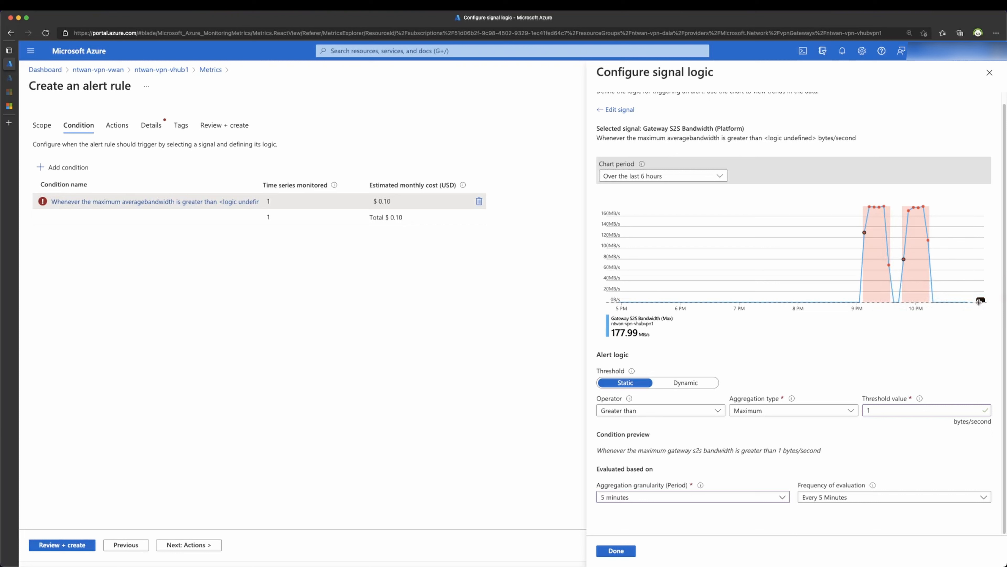
left_click_drag(979, 301, 968, 233)
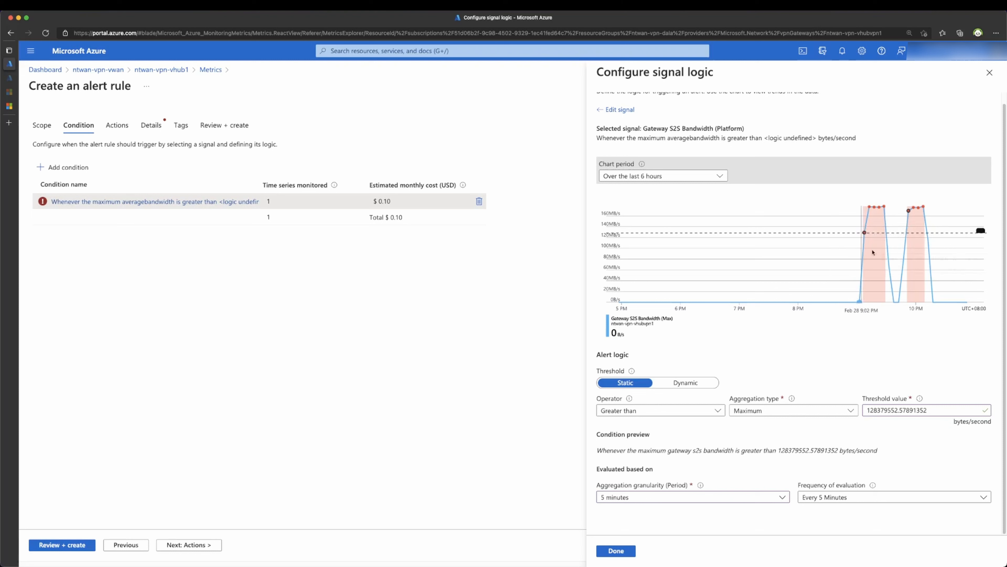
left_click_drag(980, 231, 978, 210)
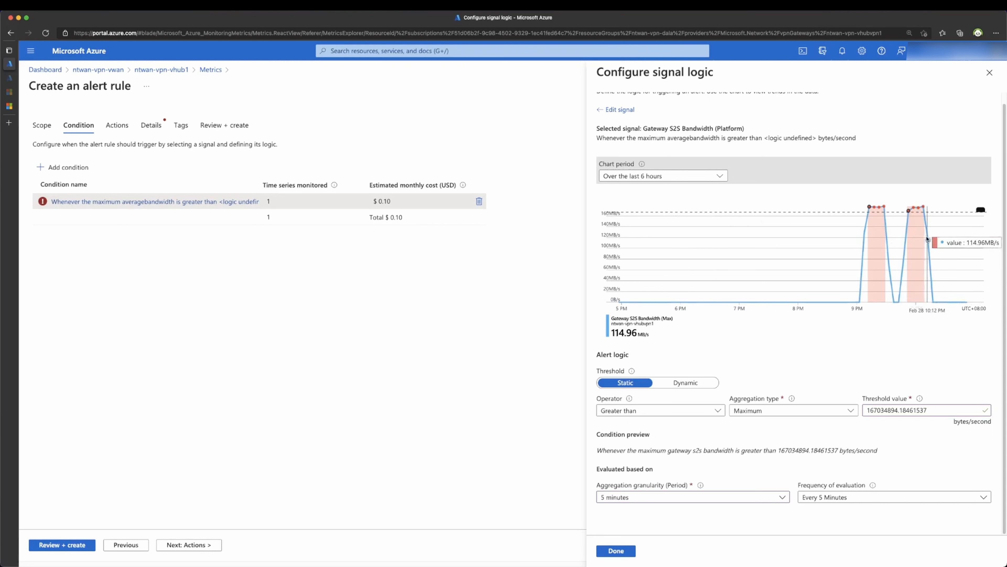
left_click(628, 554)
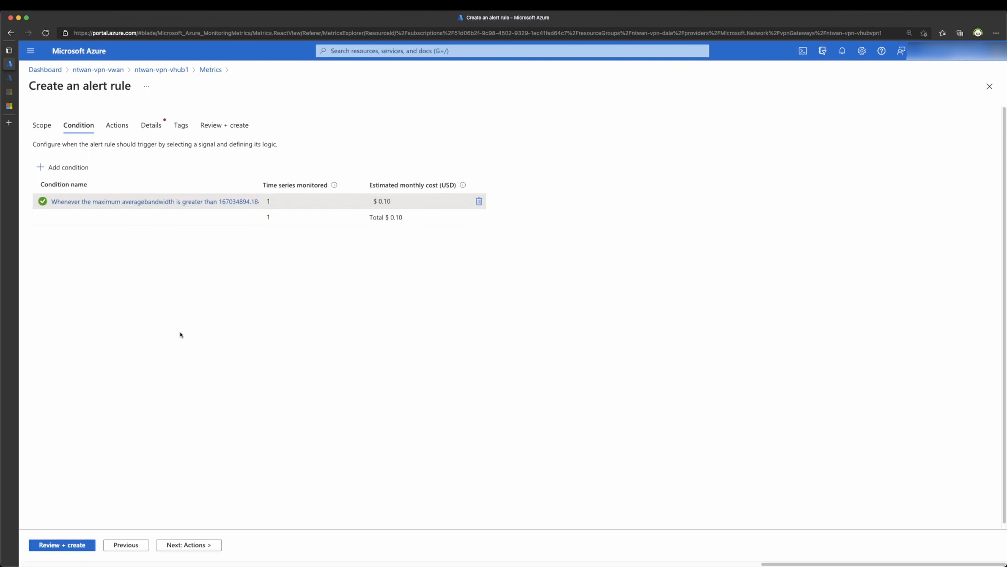
Step: From the alert rule's Actions step, create an action group named NetMonAlerts in ntwan-vpn-dala
left_click(189, 545)
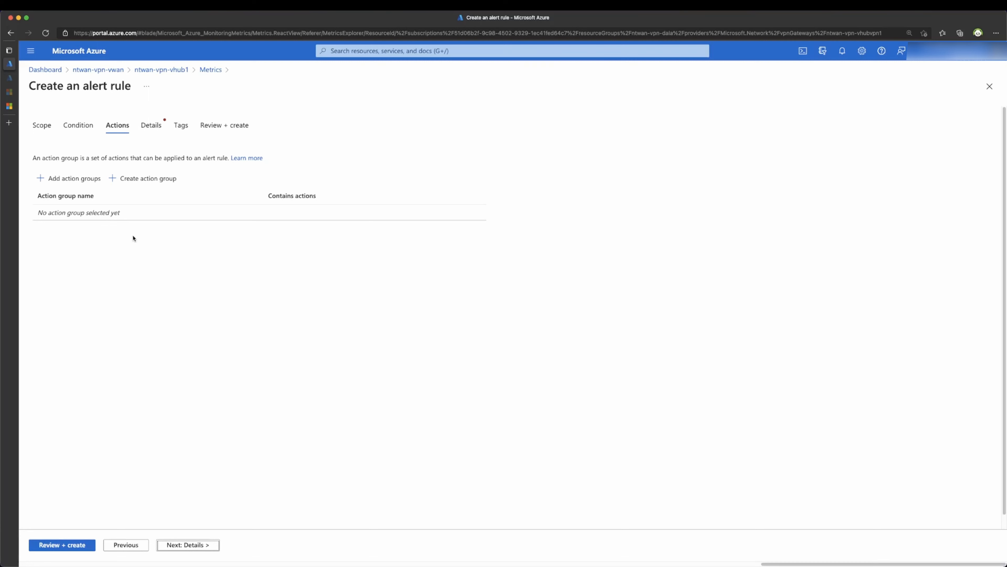
left_click(149, 178)
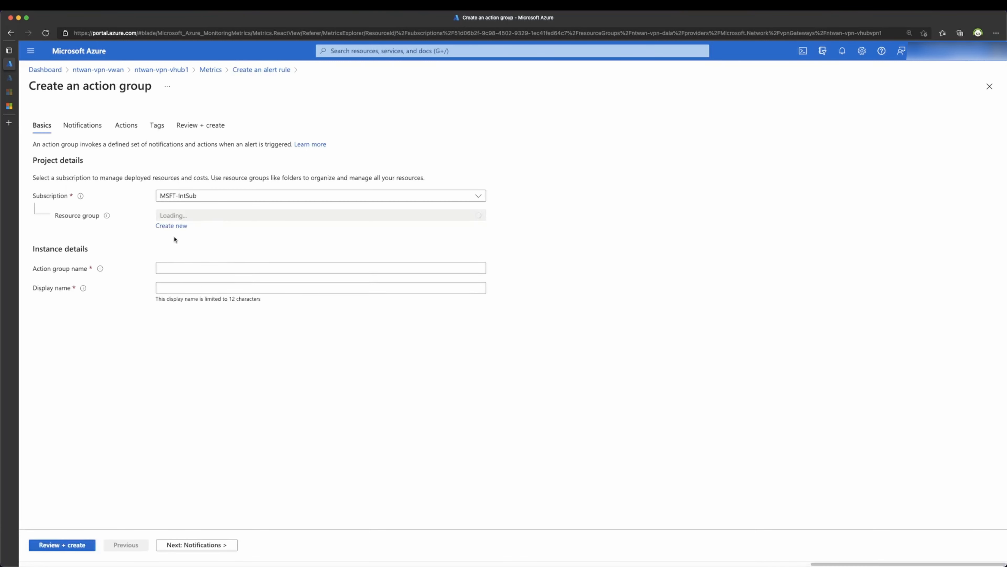
left_click(170, 267)
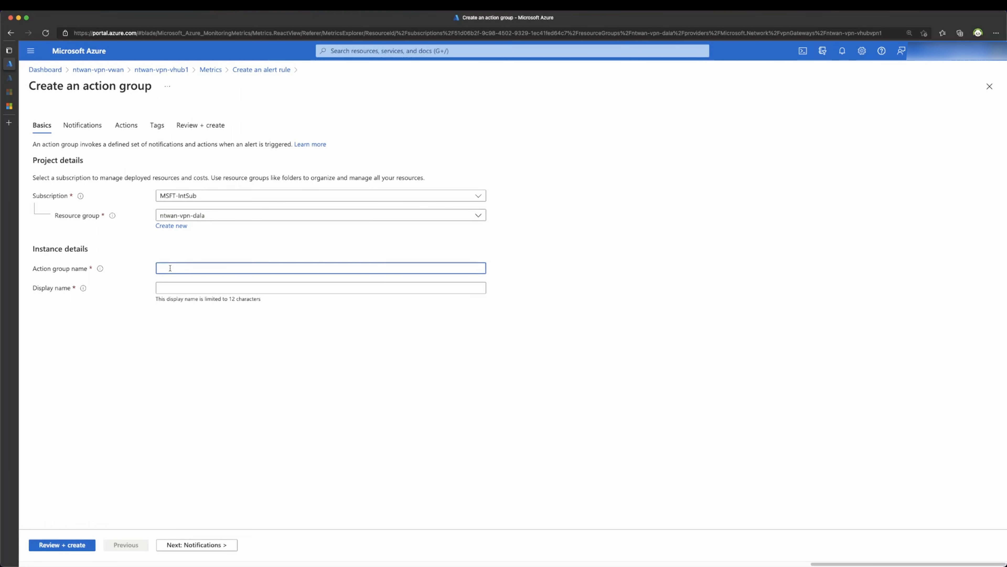
type("NetMonAlerts")
Step: Try an Azure Resource Manager role notification, then close it without choosing a role
left_click(183, 544)
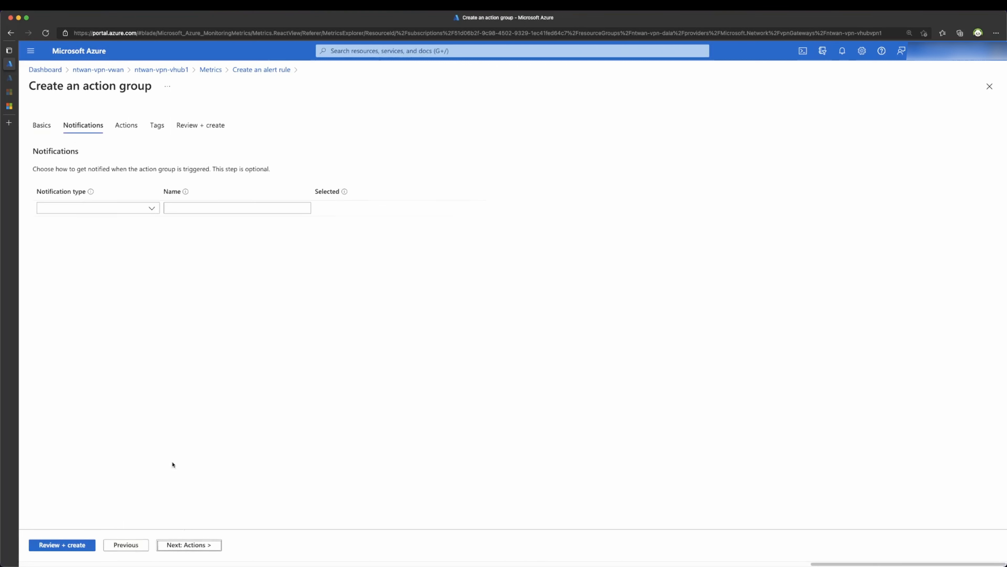
left_click(131, 212)
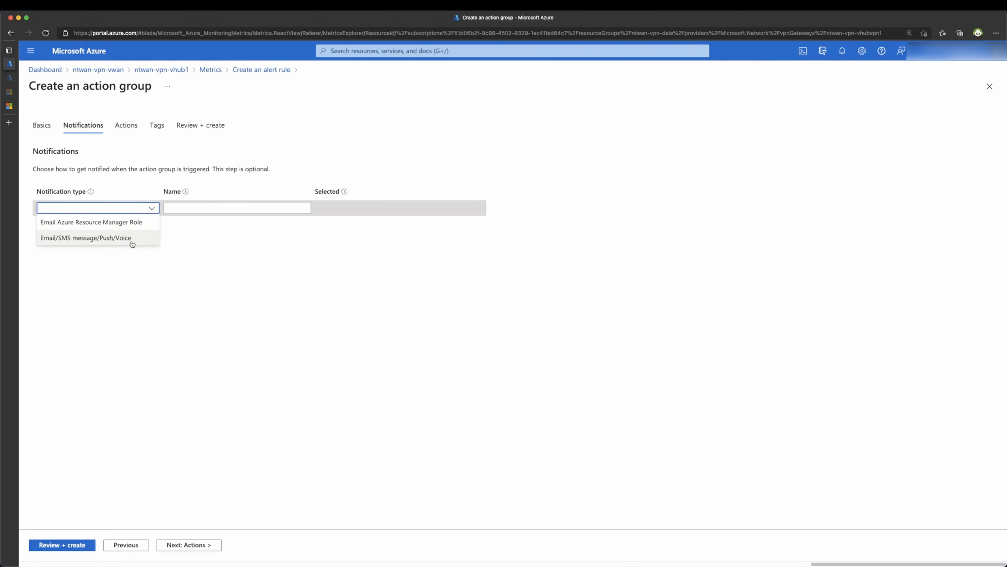
left_click(139, 229)
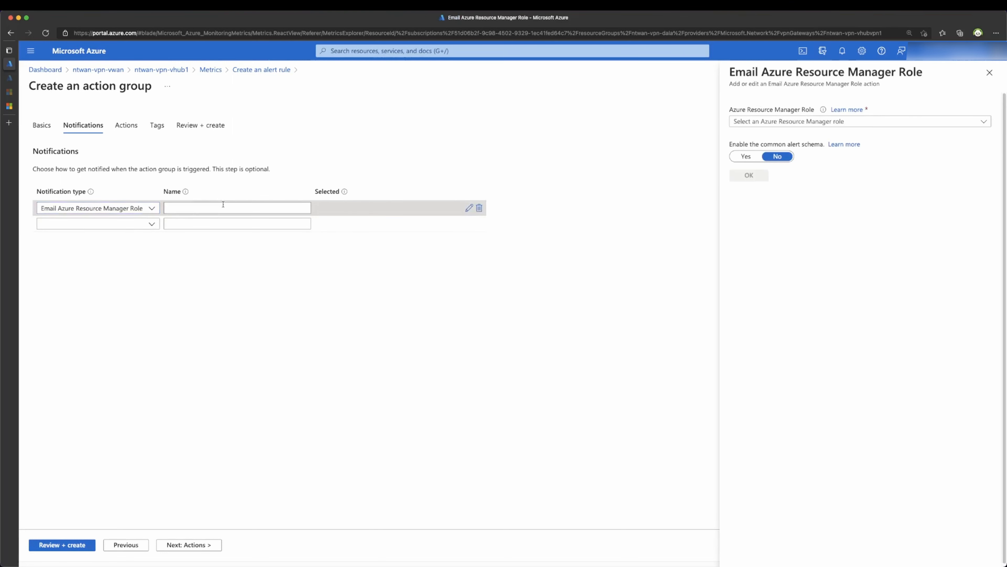
left_click(190, 209)
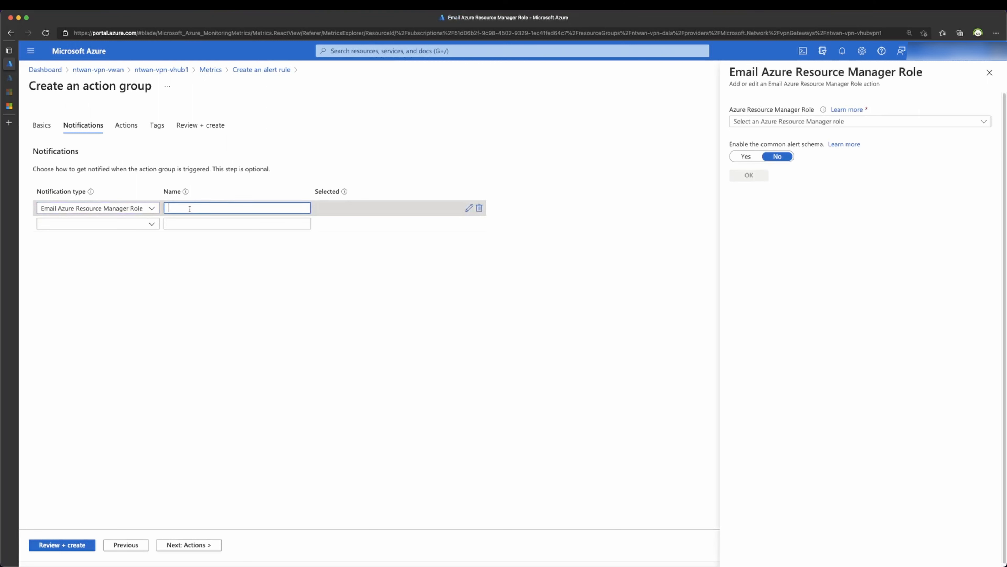
left_click(754, 122)
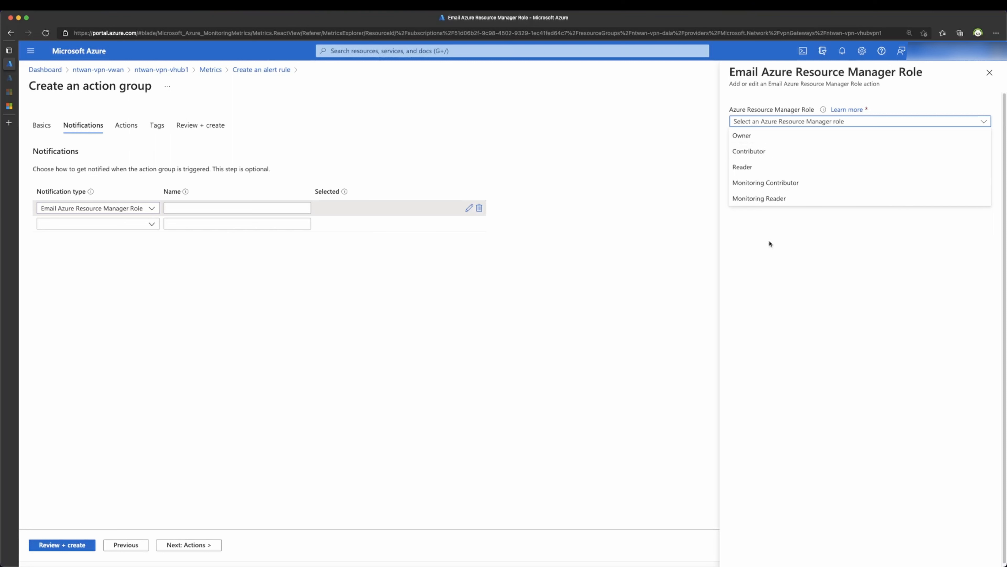
left_click(769, 251)
left_click(780, 123)
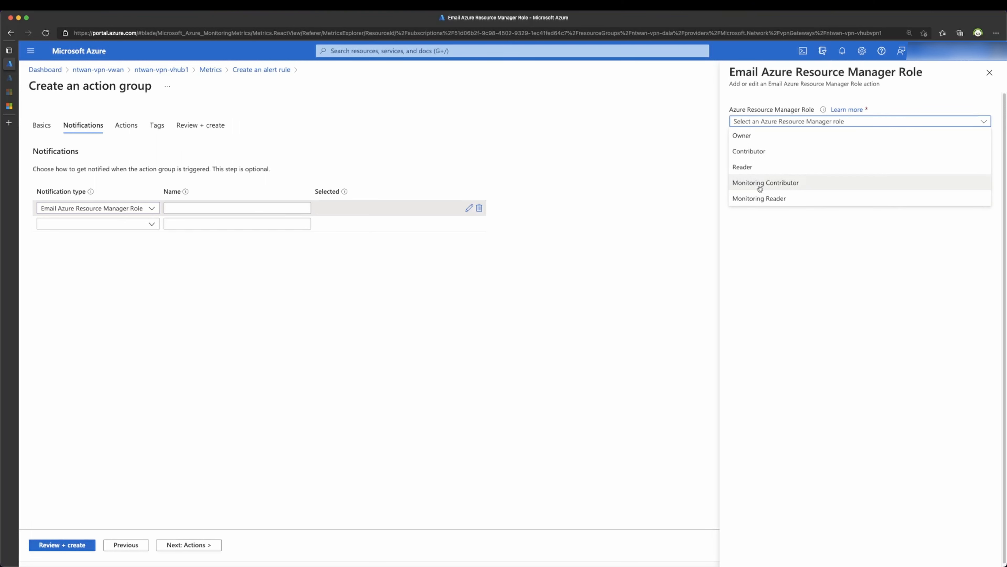
left_click(764, 233)
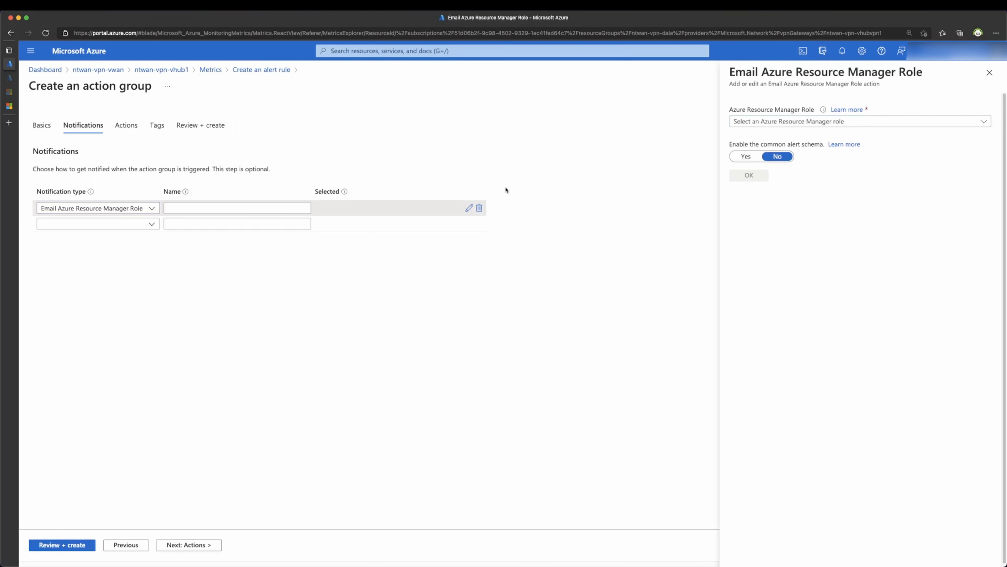
left_click(989, 73)
Step: Add an Email/SMS message/Push/Voice notification emailing the test recipient address, mobile app notification off
left_click(88, 208)
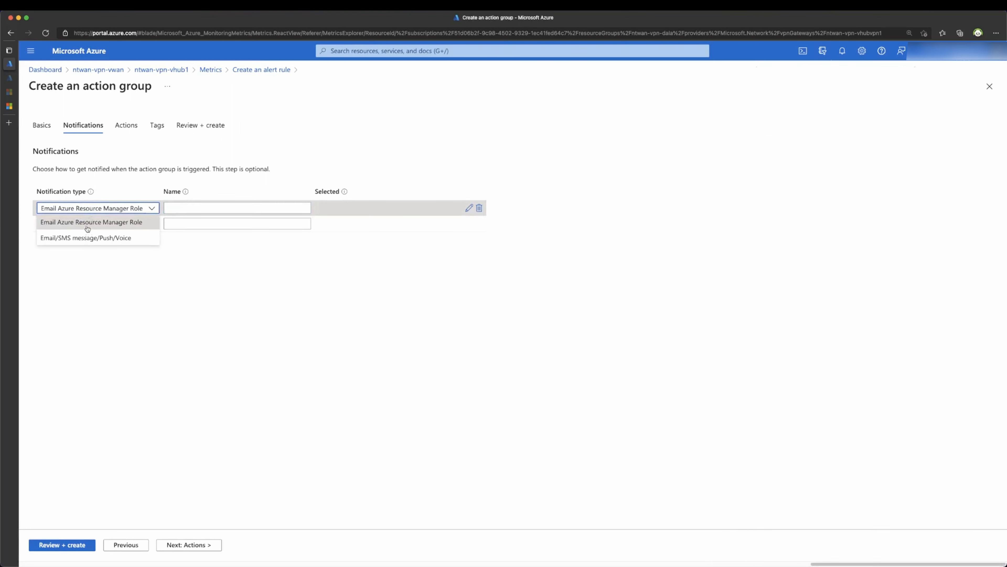
left_click(86, 238)
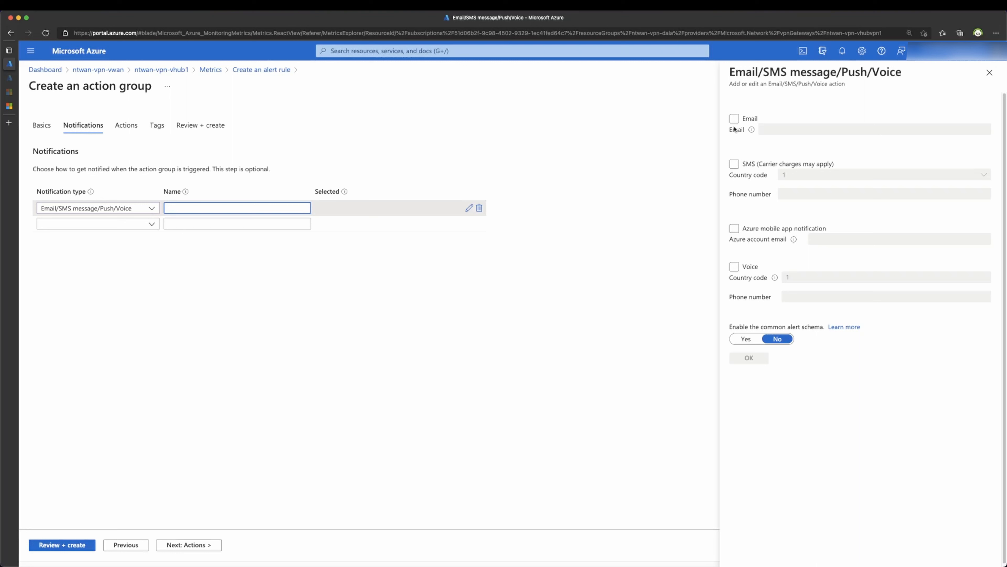
left_click(734, 118)
left_click(781, 127)
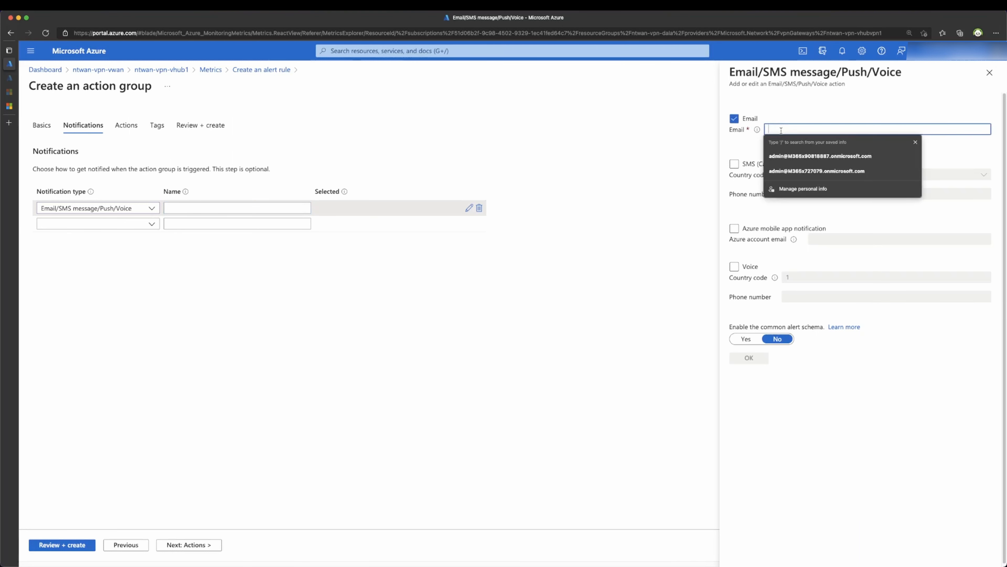
left_click(843, 378)
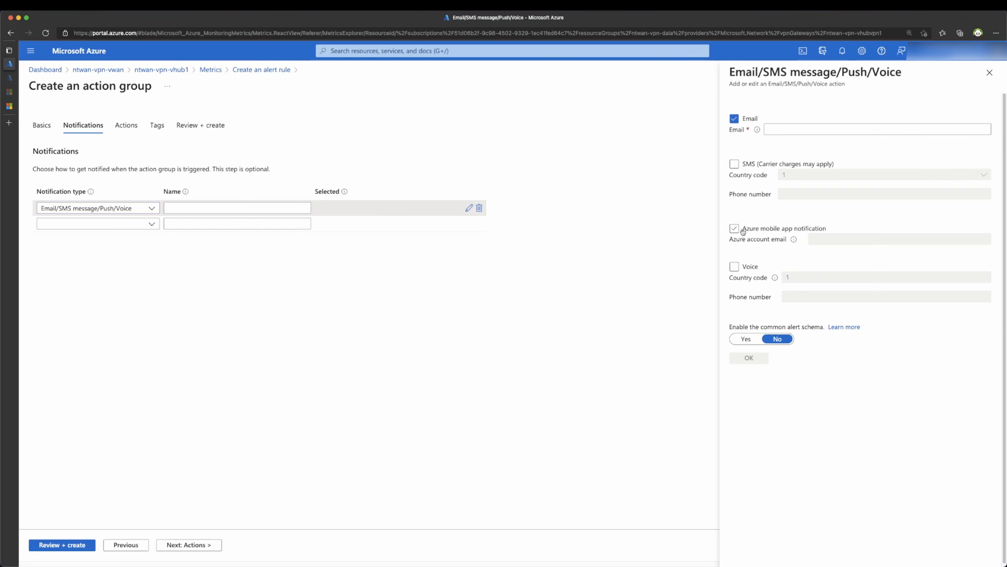
left_click(734, 229)
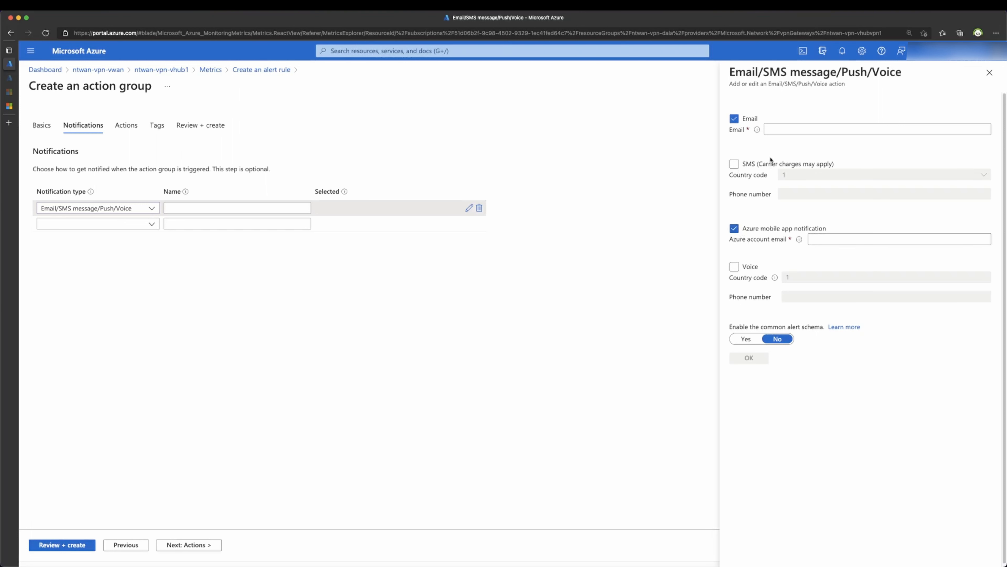
left_click(770, 128)
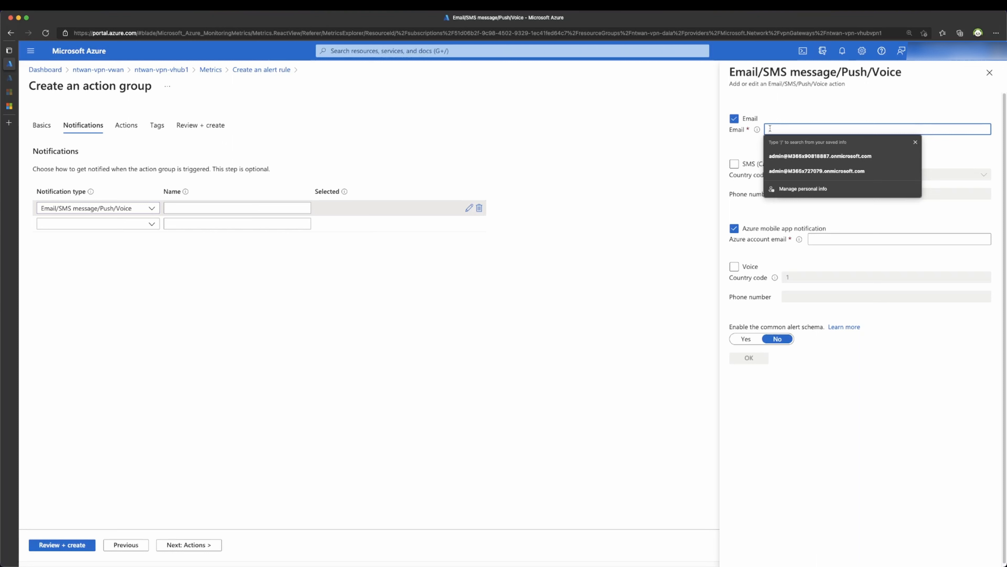
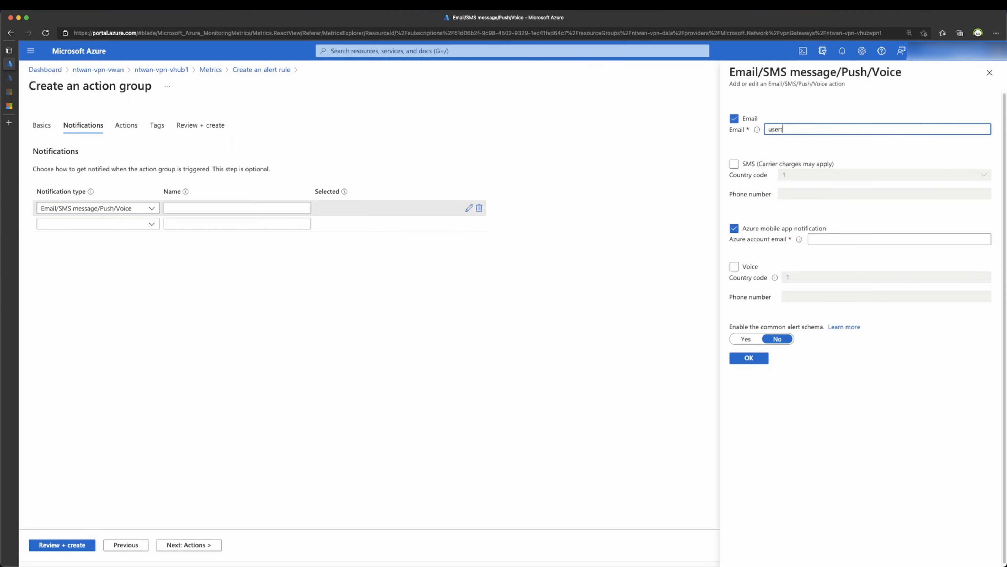
left_click(734, 228)
left_click(749, 358)
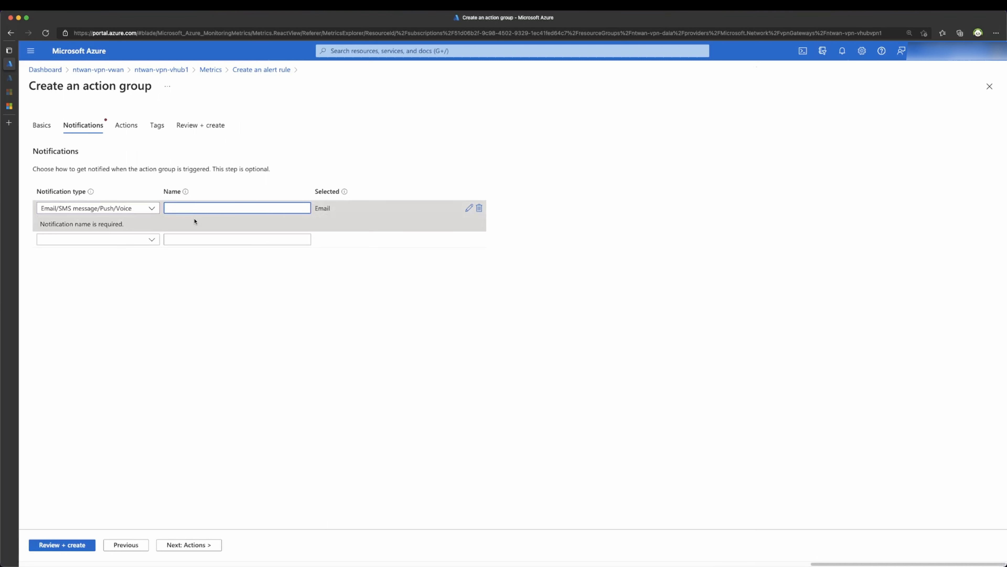
Step: Name the notification NetMonGroup, start an Automation Runbook action, then discard the unsaved action group edits
type("Net")
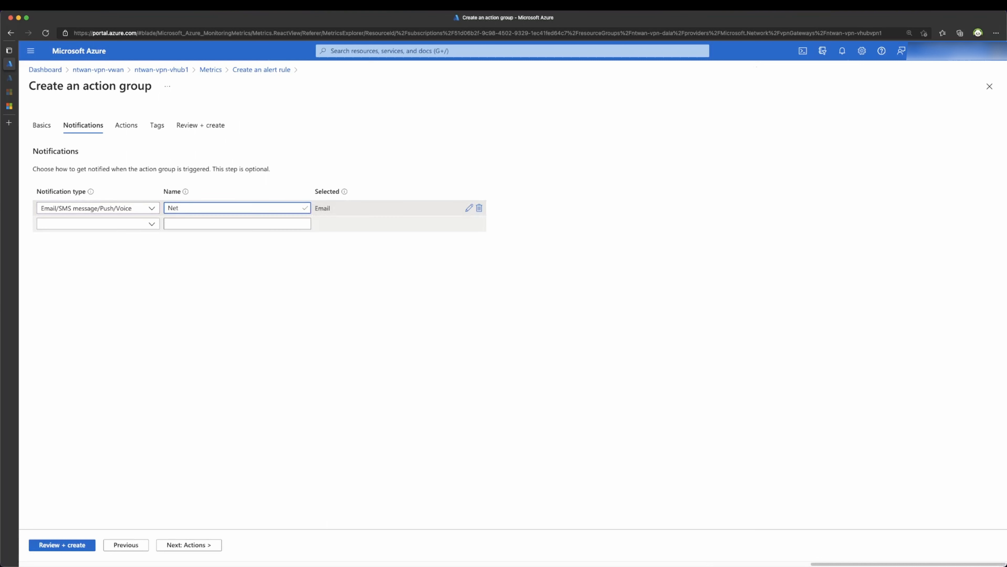
type("MonGroup")
left_click(171, 546)
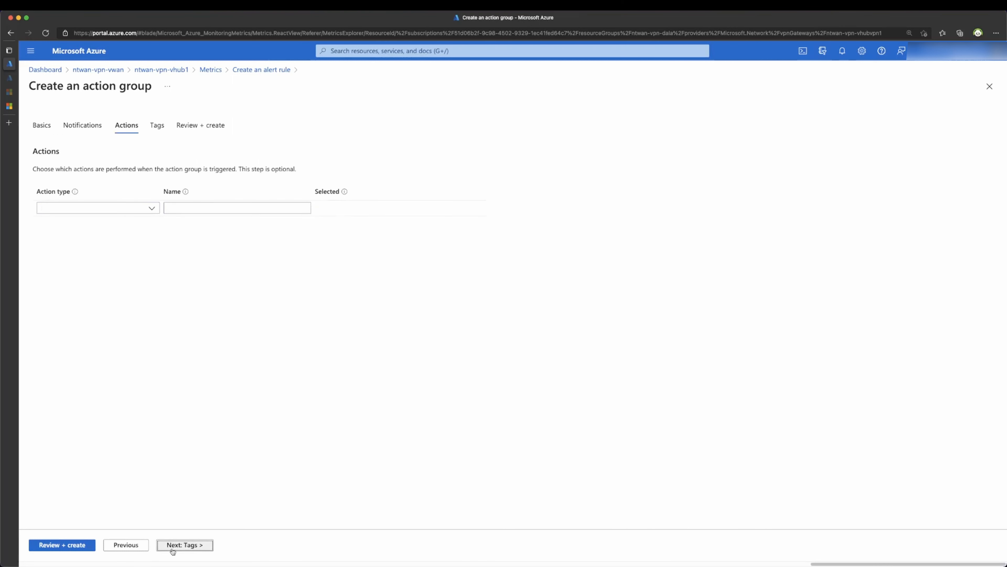
left_click(140, 207)
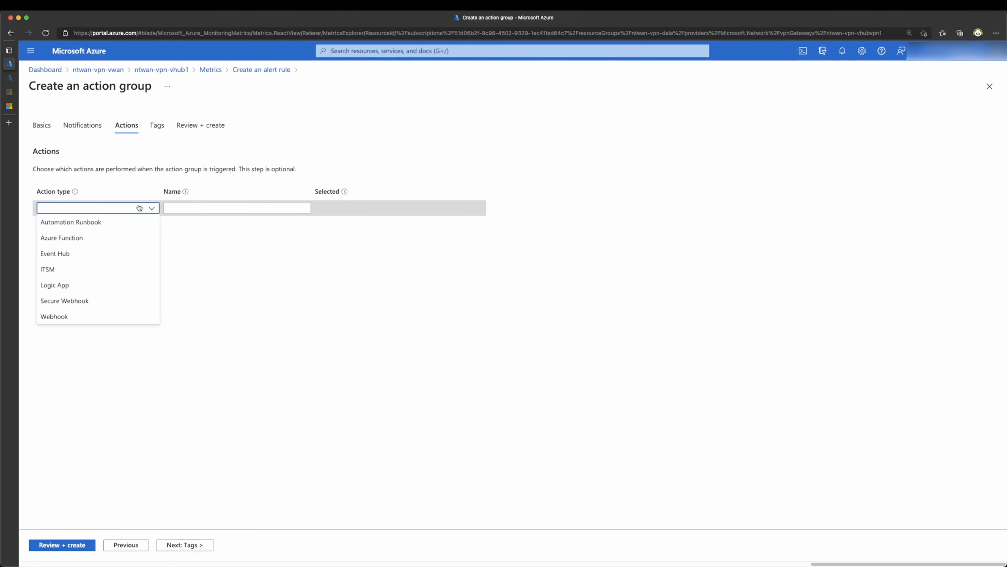
left_click(133, 222)
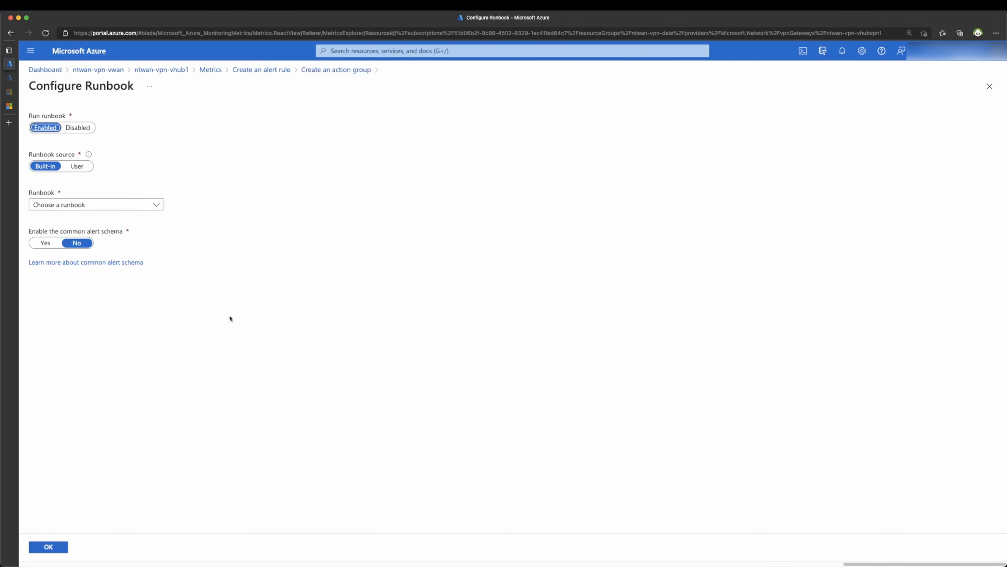
left_click(277, 74)
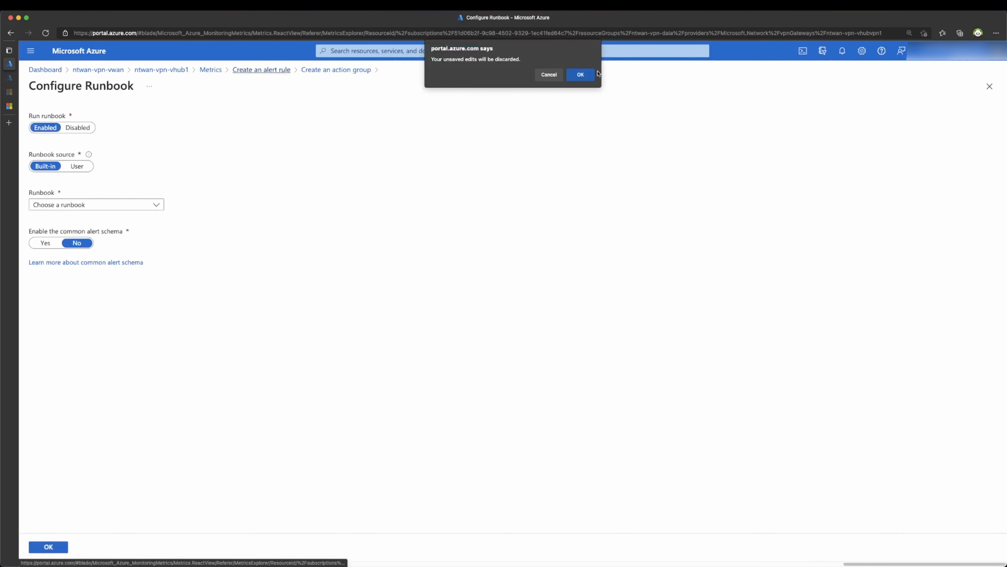
left_click(580, 75)
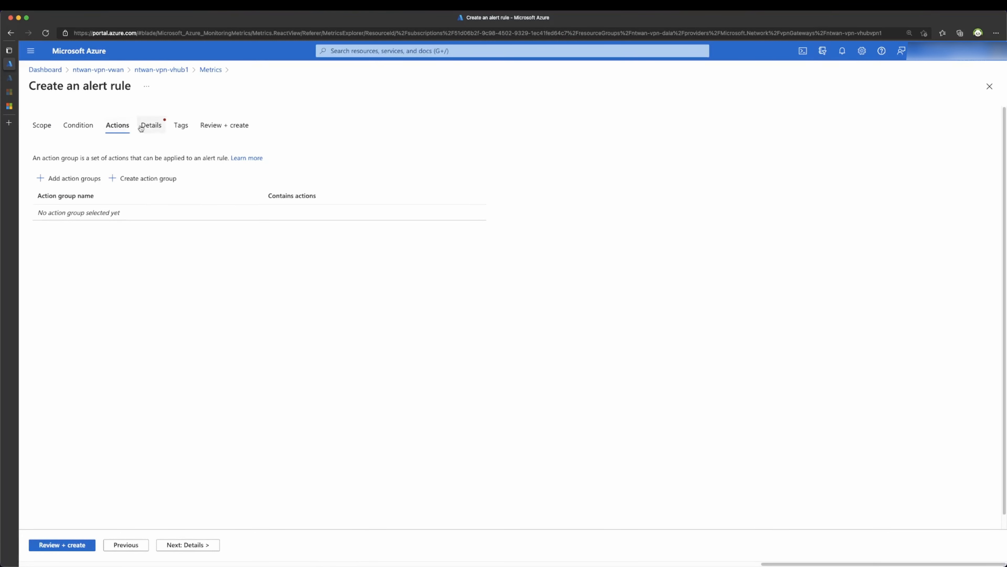
Step: Select the existing email action group for the alert rule and continue to Details
left_click(151, 125)
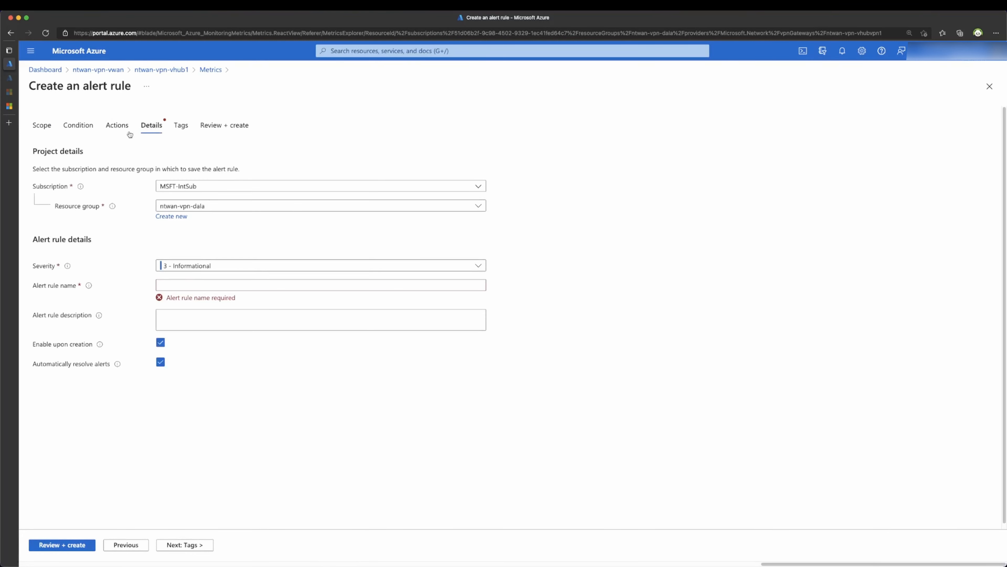
left_click(117, 126)
left_click(101, 183)
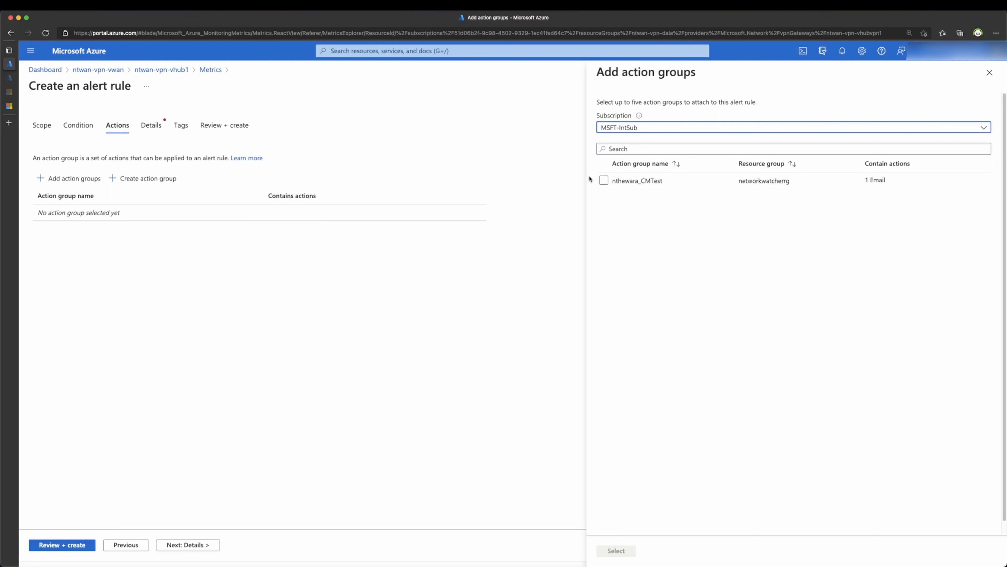
left_click(602, 180)
left_click(616, 550)
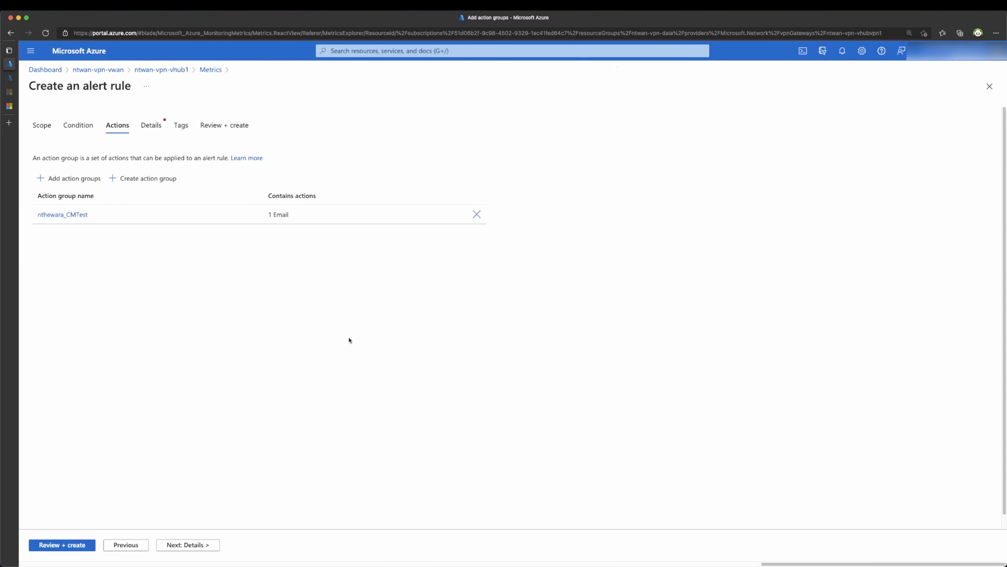
left_click(186, 545)
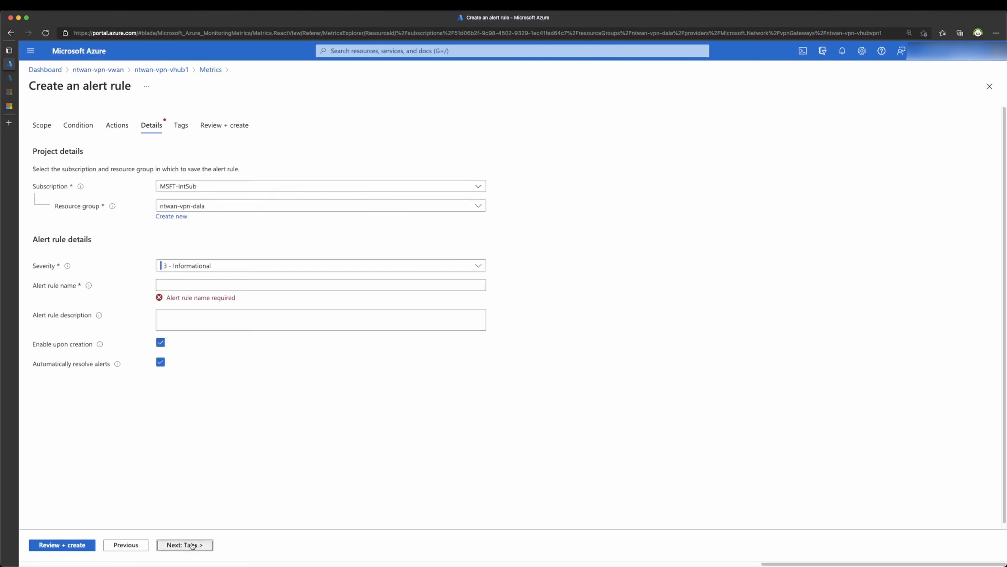
Step: Give the alert rule severity 2 - Warning and the name S2S-Gateway-Bandwidth
left_click(221, 266)
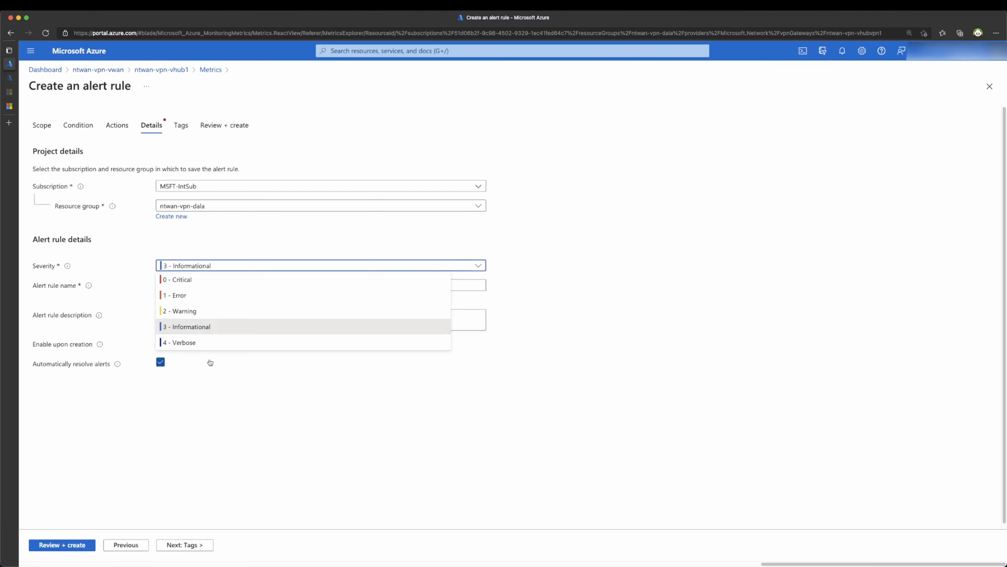
left_click(207, 311)
left_click(206, 283)
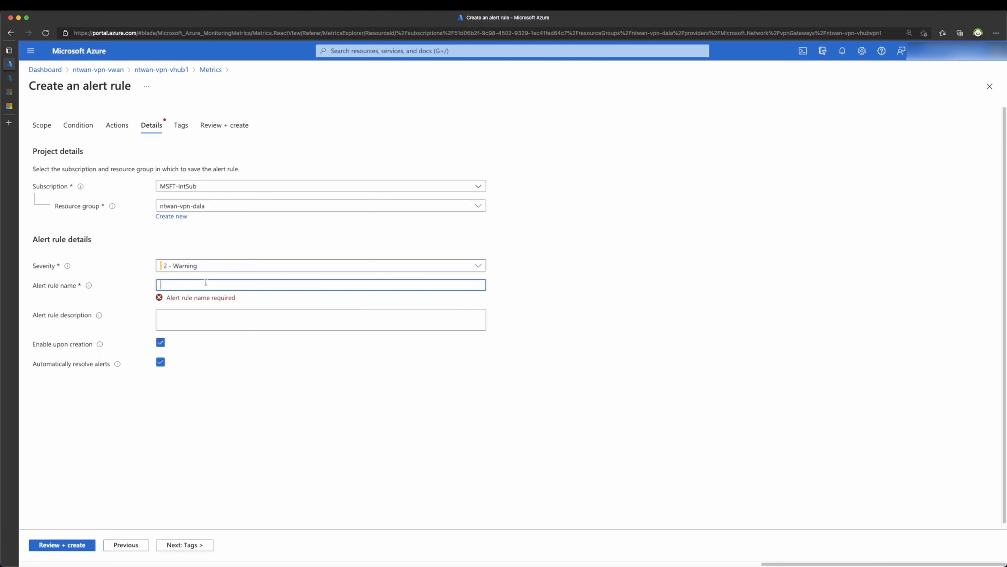
type("S2S")
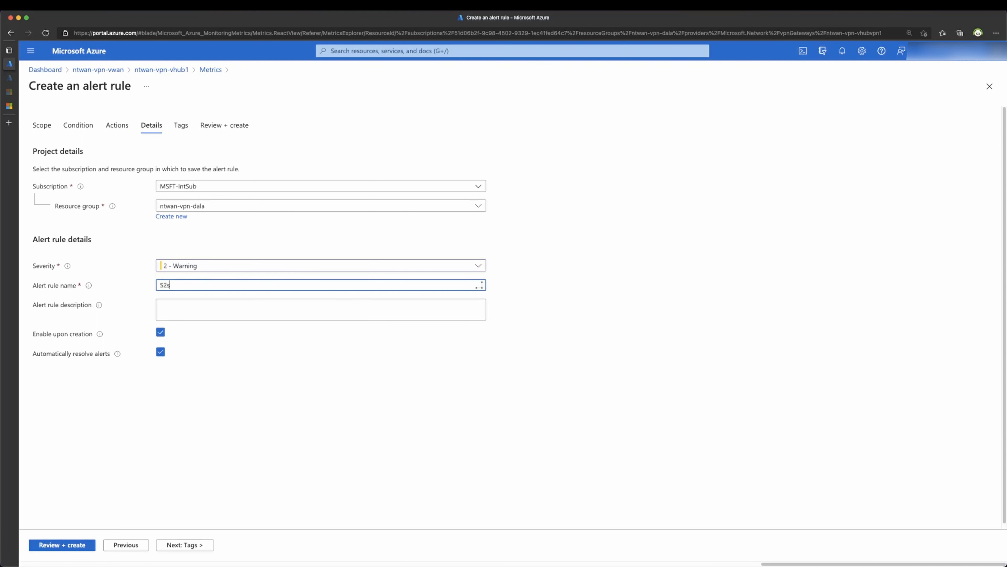
type("-Gateway-Bandwidth")
left_click(258, 312)
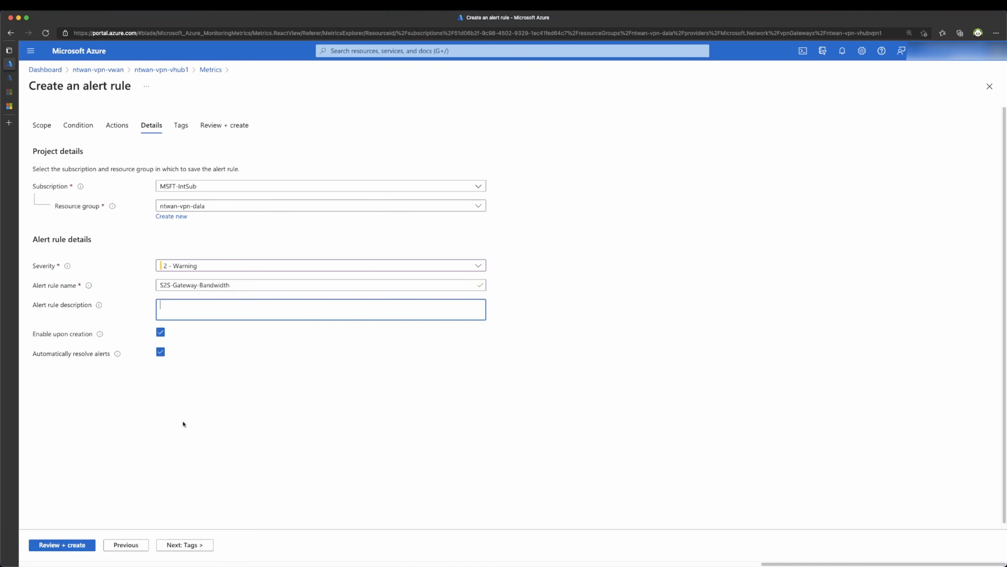
Step: Review the S2S-Gateway-Bandwidth rule's condition, action group and severity summary, then create it
left_click(74, 545)
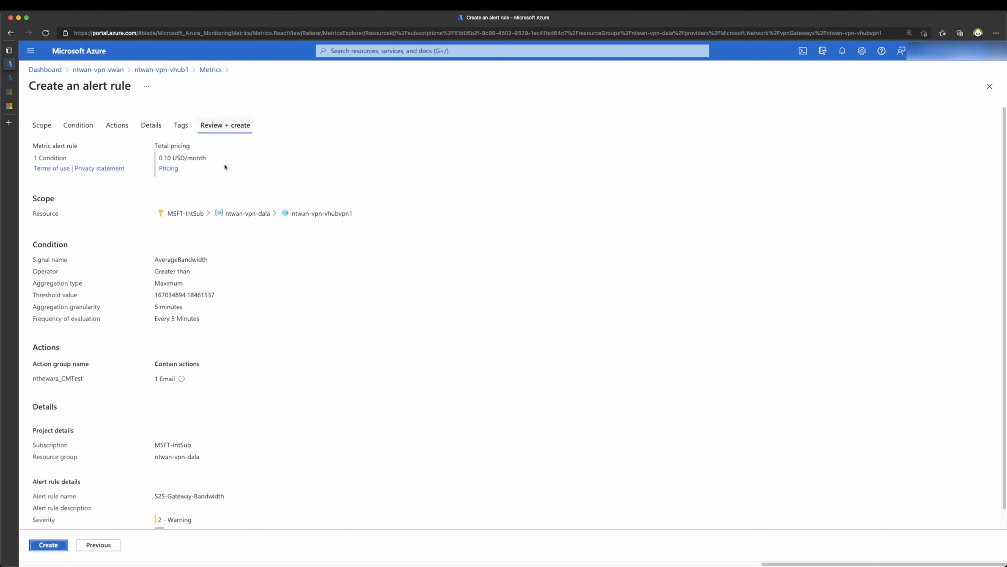
scroll(209, 250, "down", 1)
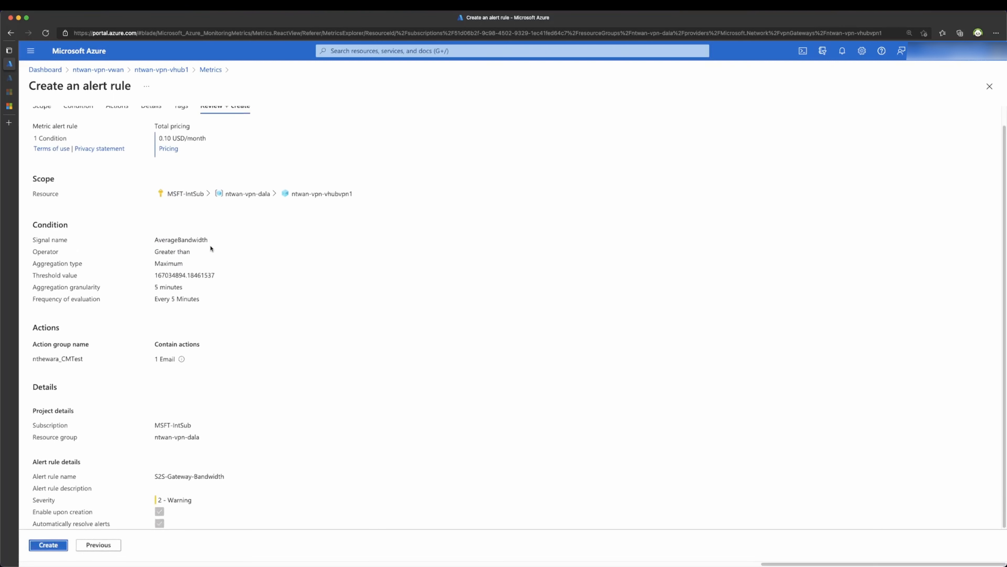
left_click(55, 542)
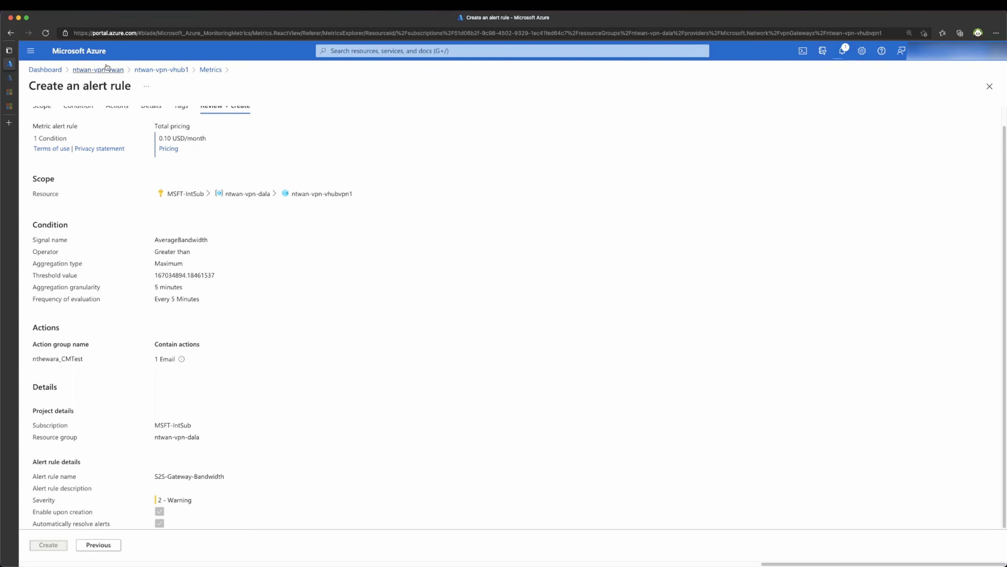
Step: Open gateway ntwan-vpn-vhubvpn1's metrics in Azure Monitor and browse the metric list
left_click(160, 71)
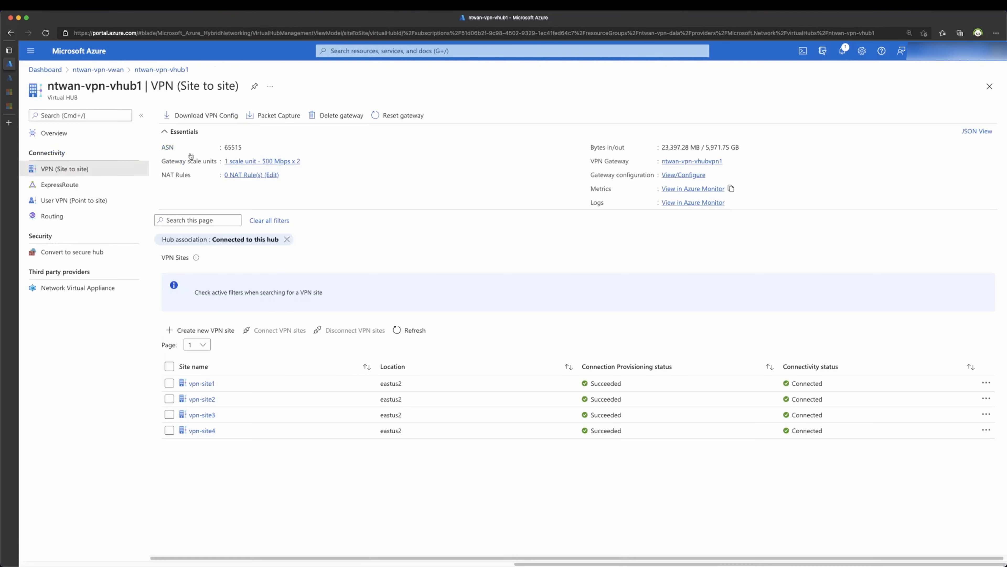
left_click(693, 189)
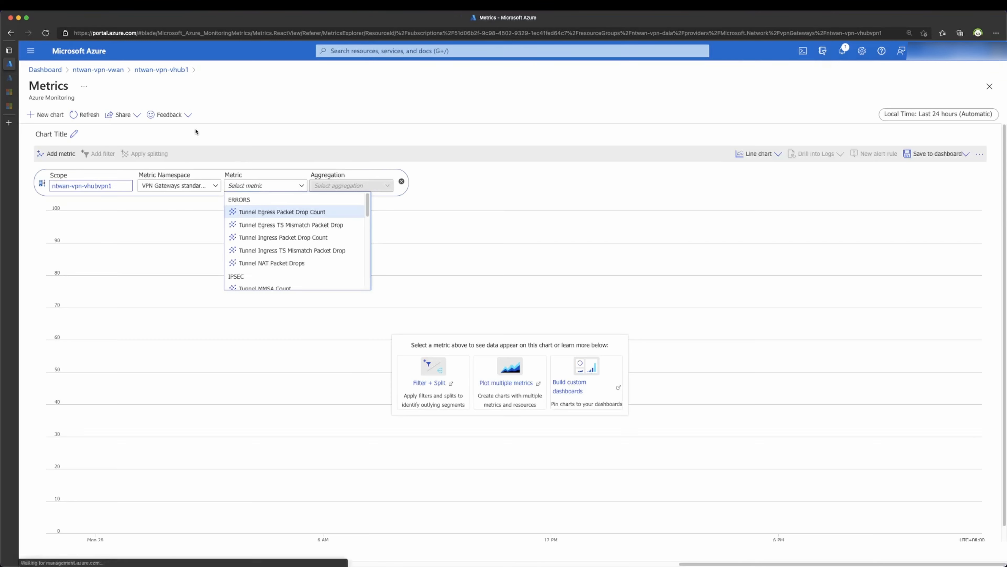
left_click(264, 263)
scroll(264, 222, "down", 1)
left_click(262, 170)
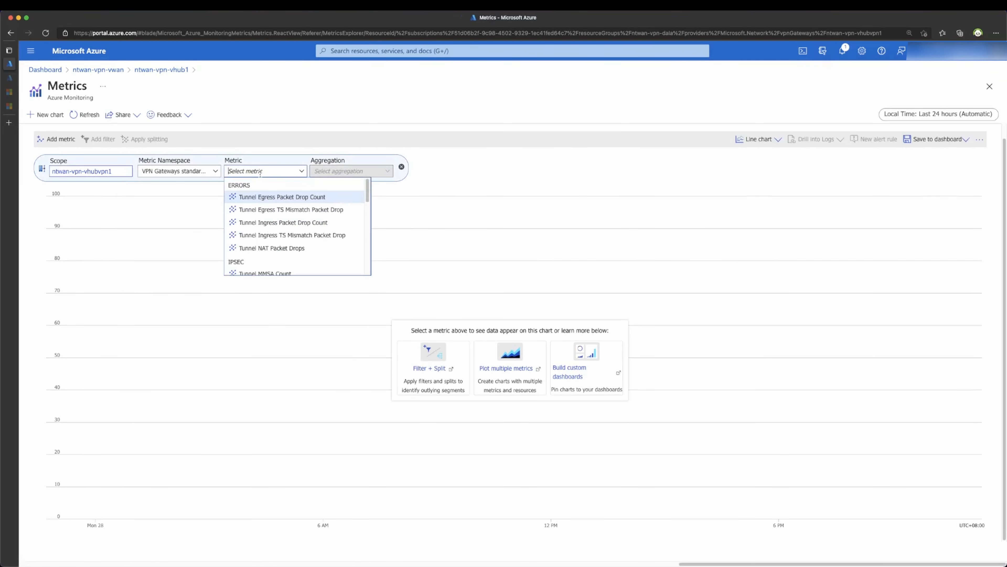
scroll(272, 238, "down", 3)
scroll(272, 238, "down", 3)
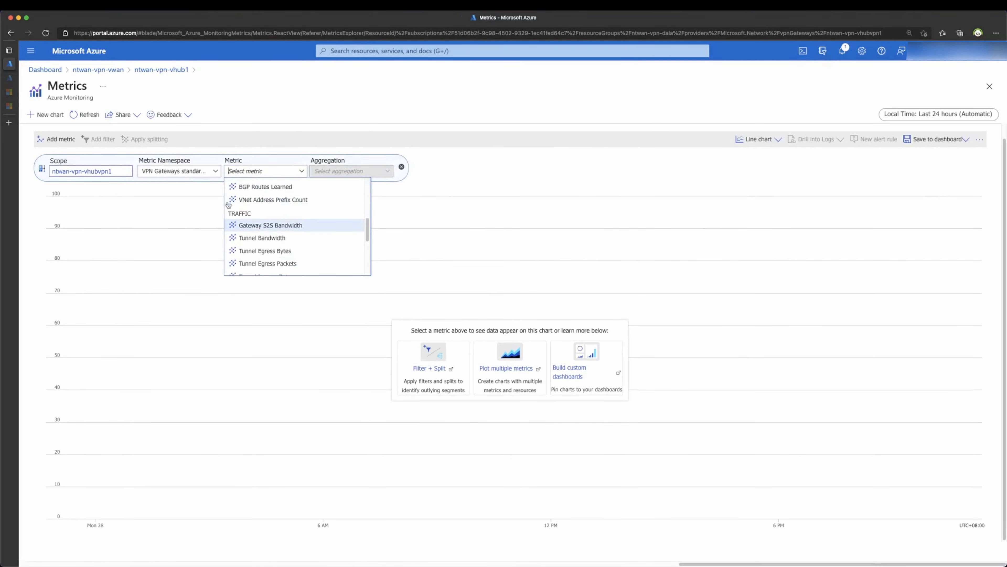
Step: Reopen the gateway's Azure Monitor metrics and chart Gateway S2S Bandwidth
left_click(170, 69)
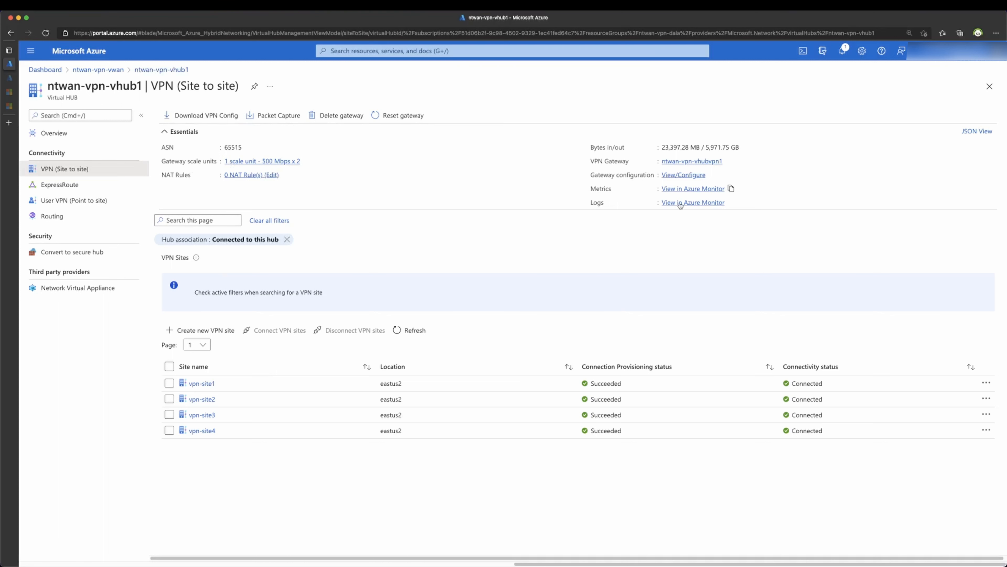
left_click(694, 188)
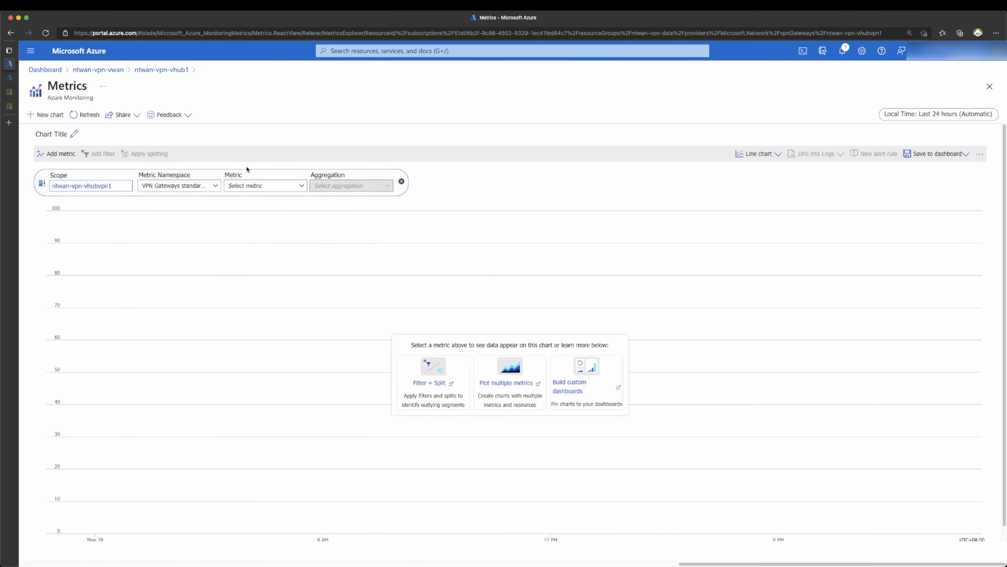
left_click(249, 185)
scroll(270, 223, "down", 1)
left_click(262, 170)
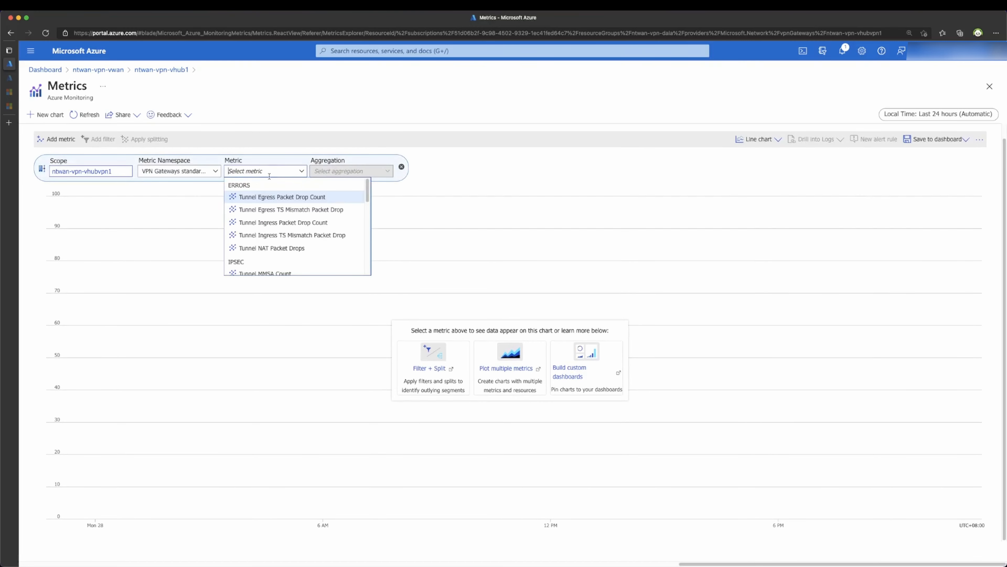
scroll(274, 231, "down", 3)
scroll(273, 236, "down", 1)
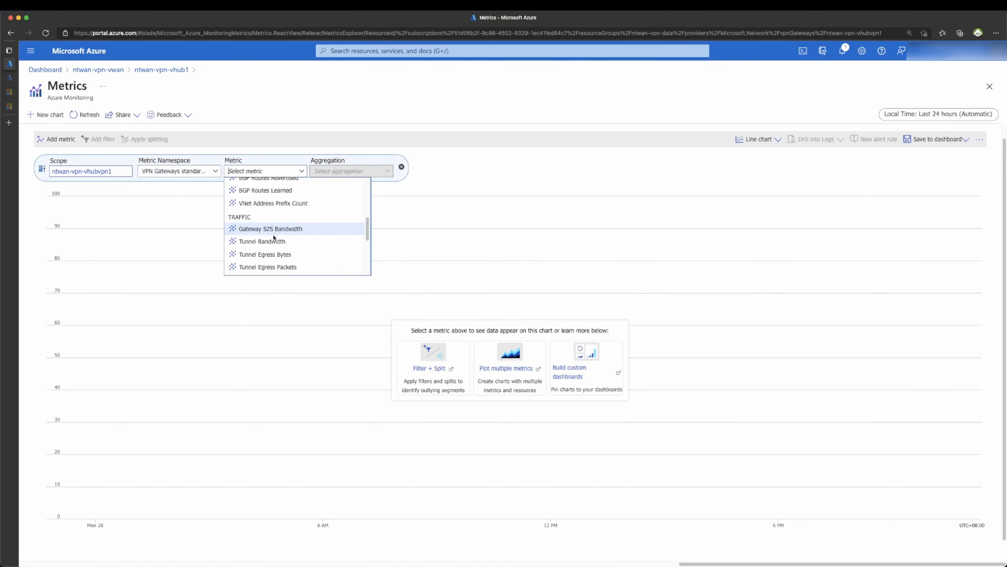
left_click(273, 218)
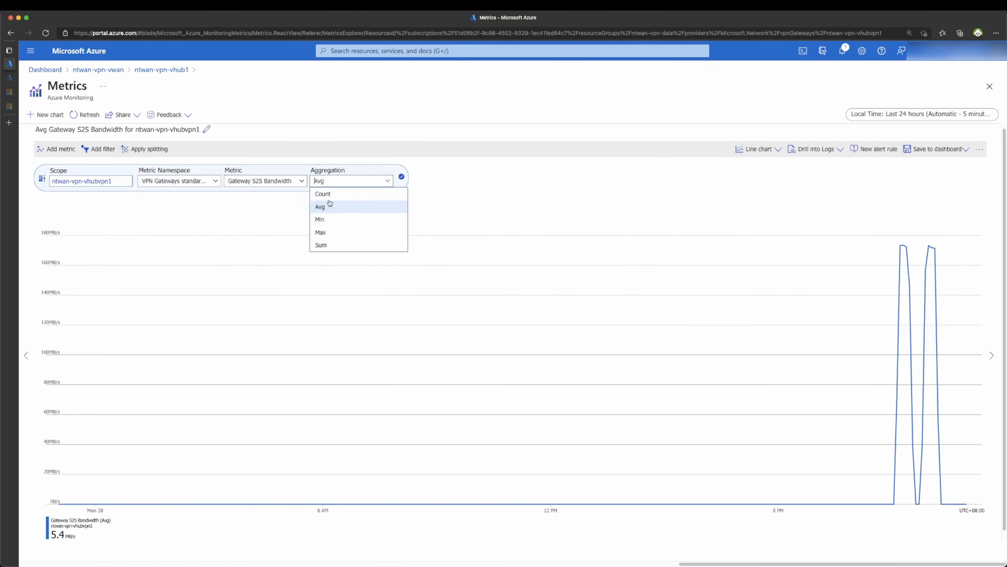
Step: Show Max Gateway S2S Bandwidth zoomed to 8:40–10:54 PM, with the alert email window alongside
left_click(331, 232)
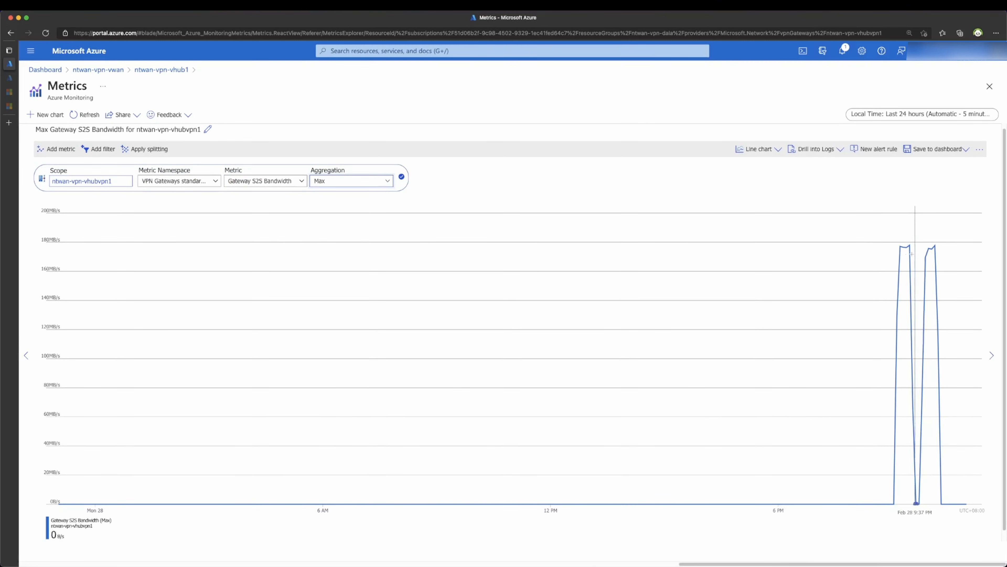
left_click_drag(880, 246, 964, 250)
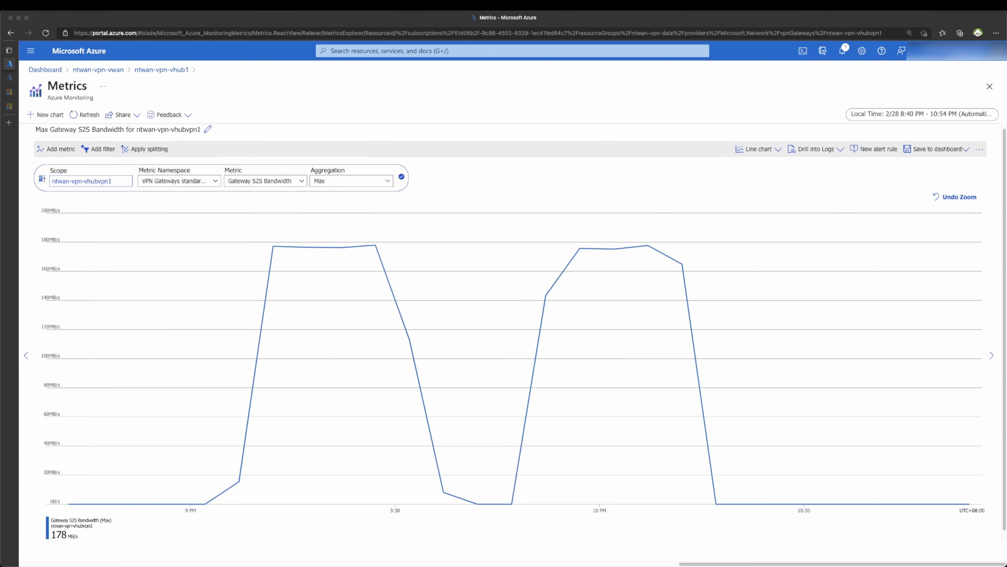
left_click_drag(0, 162, 470, 127)
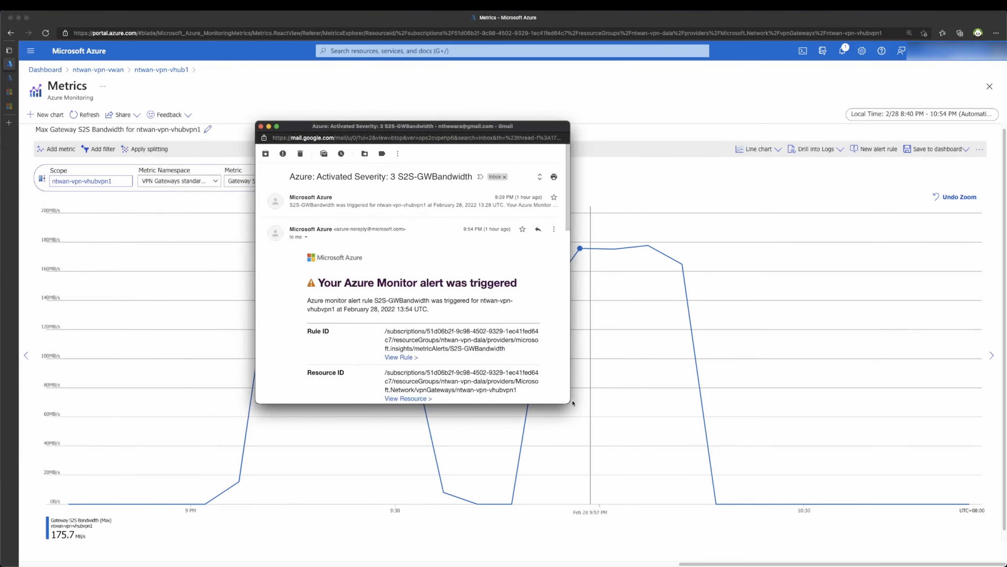
Step: Enlarge the S2S-GWBandwidth alert email and highlight its metric, Maximum aggregation, 5-minute period and threshold
left_click_drag(572, 403, 808, 508)
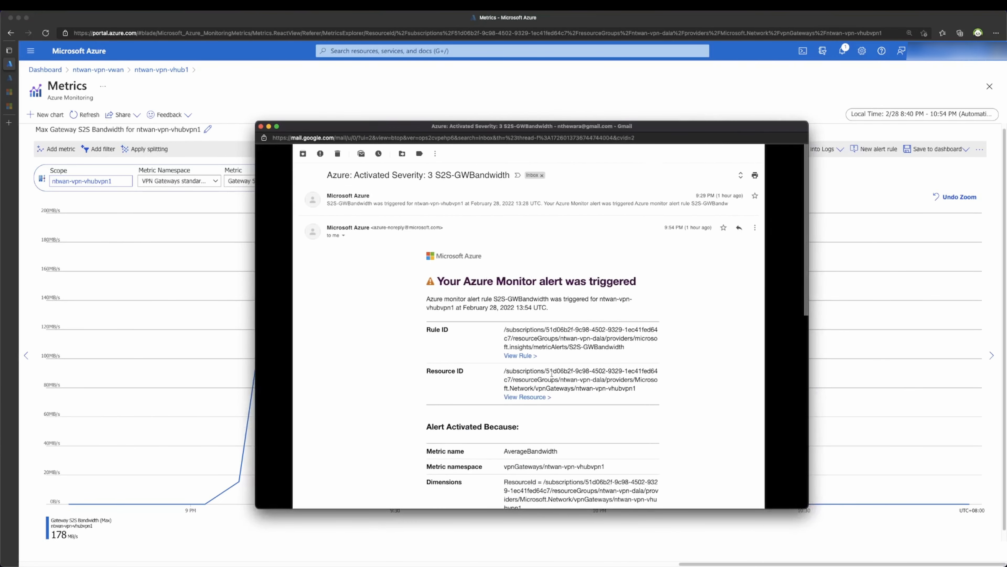
scroll(551, 374, "down", 9)
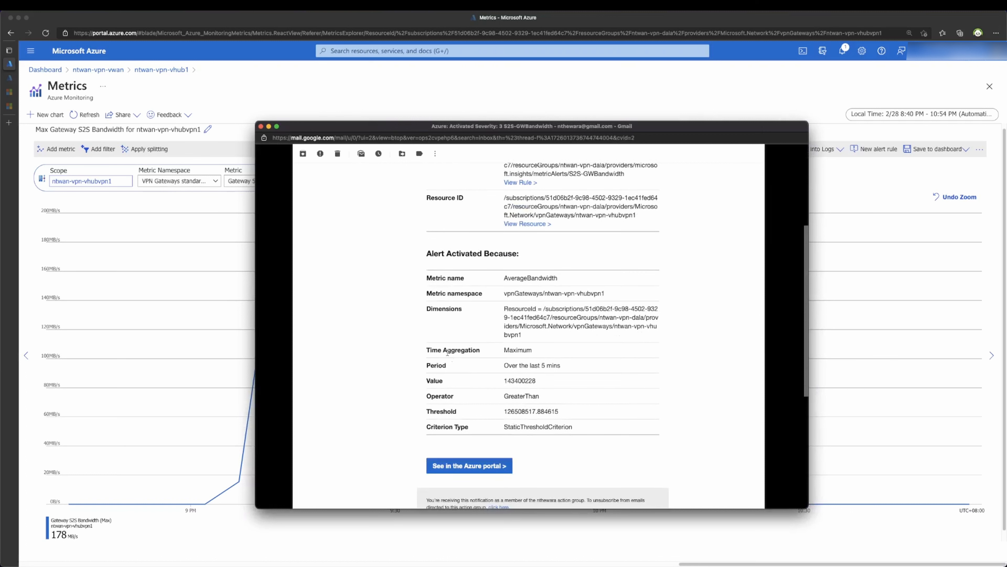
left_click_drag(463, 282, 508, 278)
left_click_drag(450, 350, 512, 351)
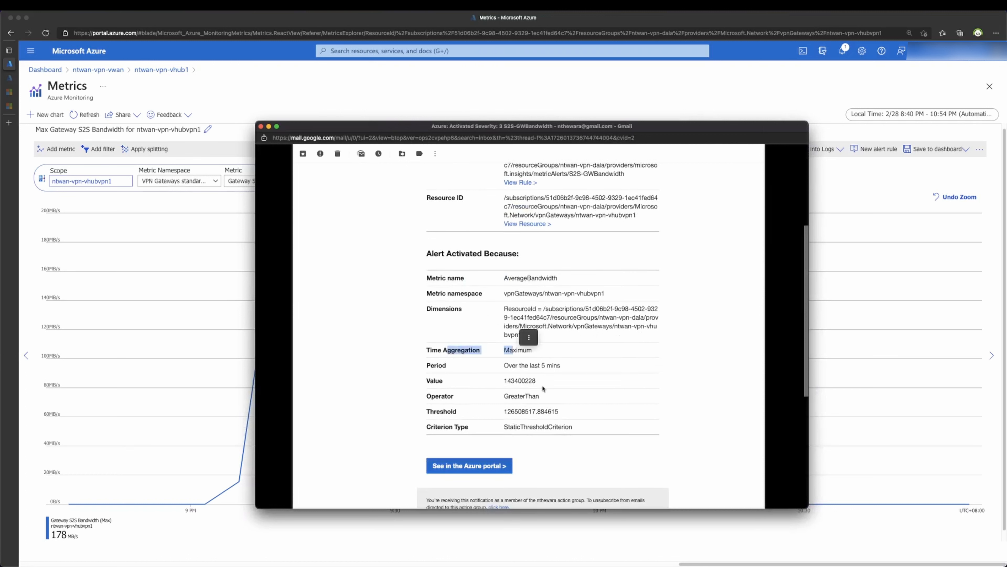
triple_click(543, 365)
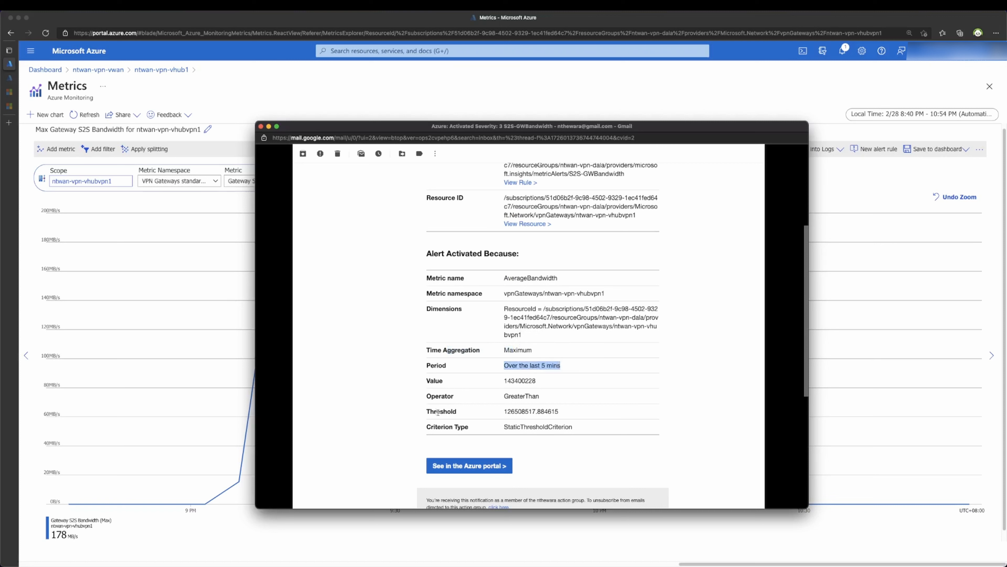
left_click_drag(437, 411, 599, 420)
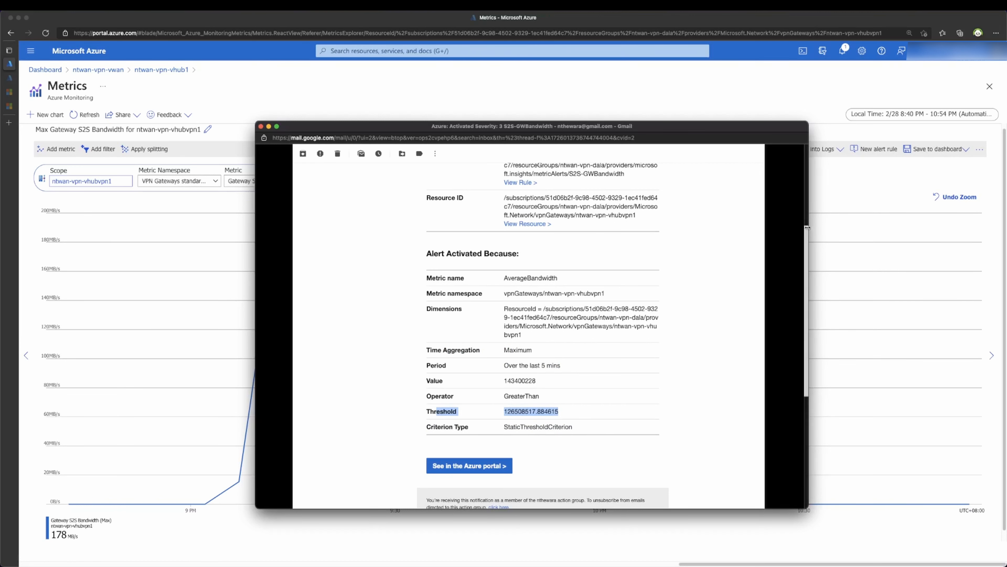
Step: Scroll the alert email back up and close its window
left_click_drag(807, 228, 802, 135)
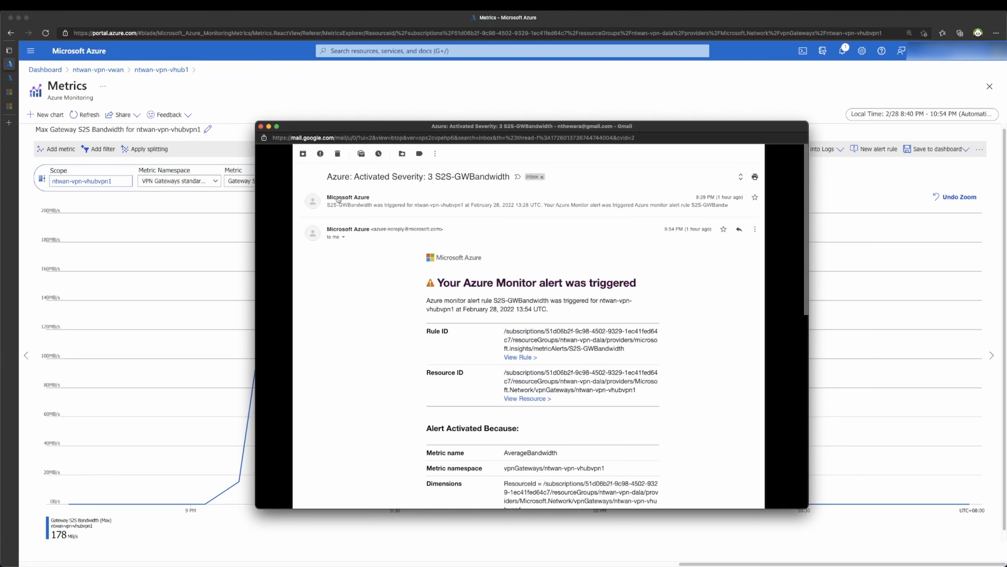
mouse_move(338, 199)
left_click(261, 127)
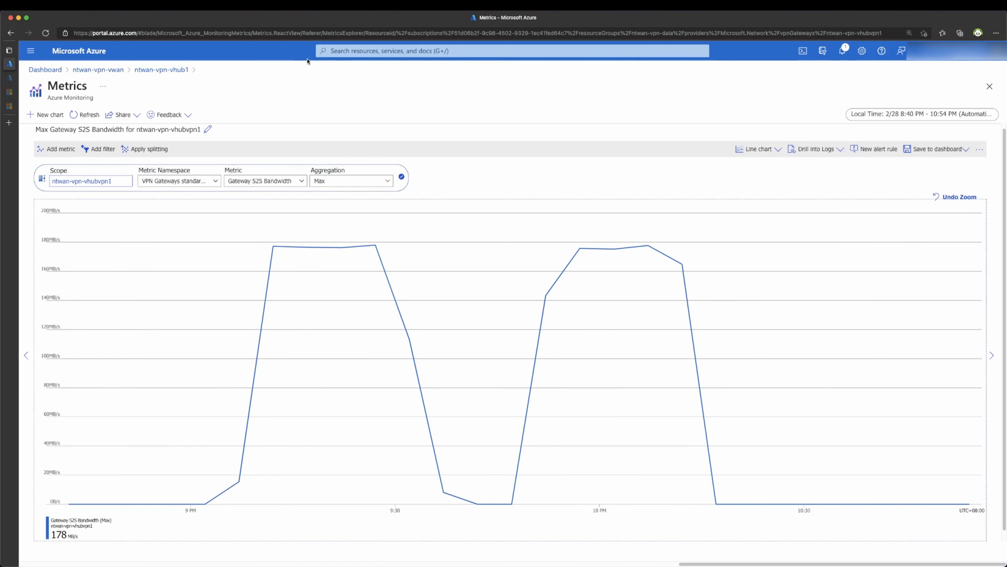
left_click(361, 53)
Step: List Monitor's three '3 - Informational' alerts, then return to the Network Monitoring dashboard
left_click(346, 200)
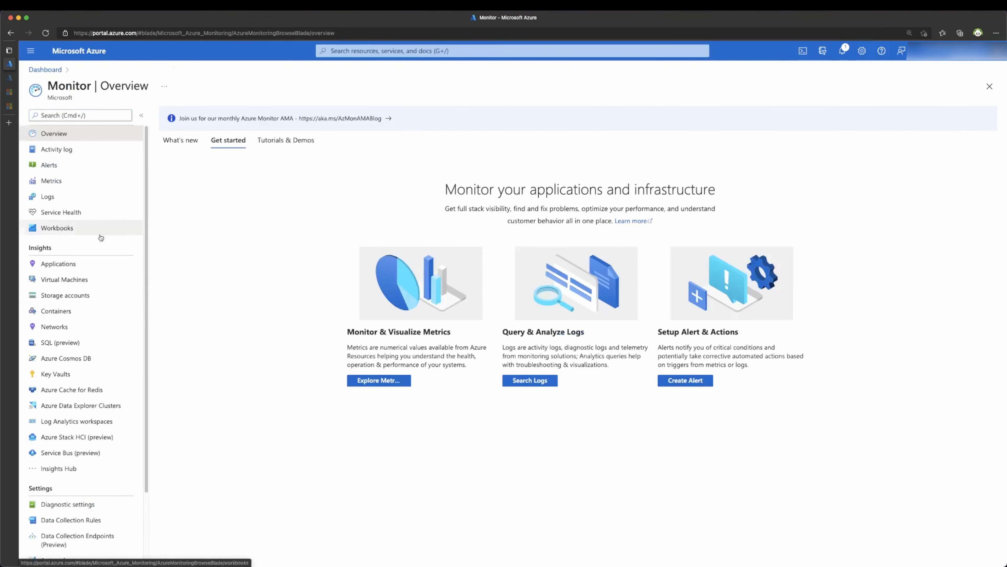
left_click(81, 165)
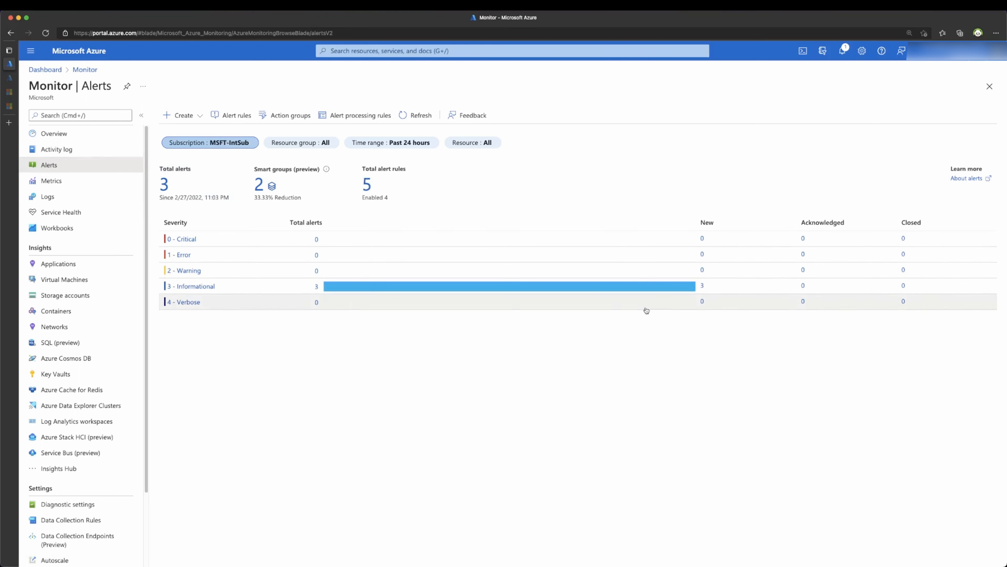
left_click(191, 288)
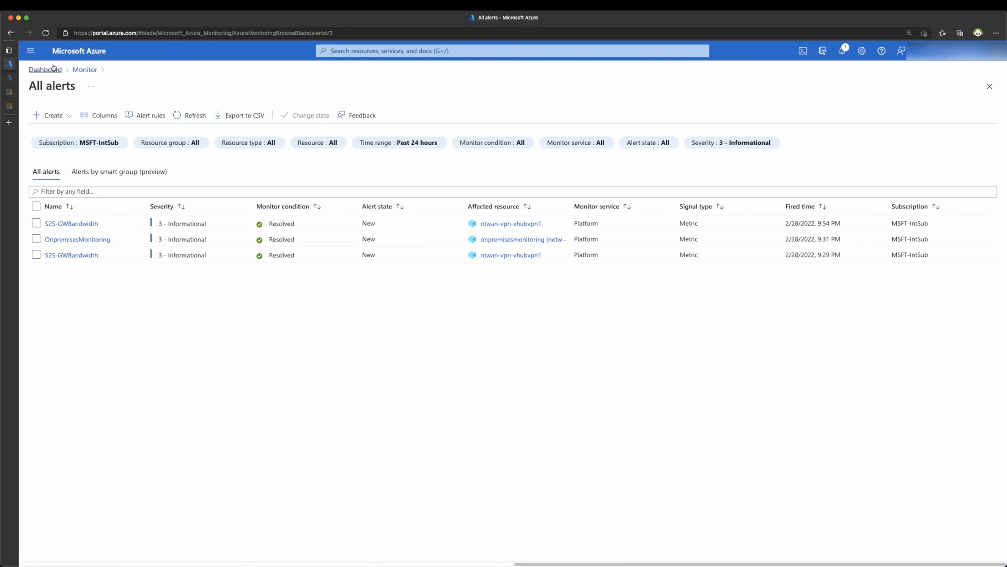
left_click(46, 70)
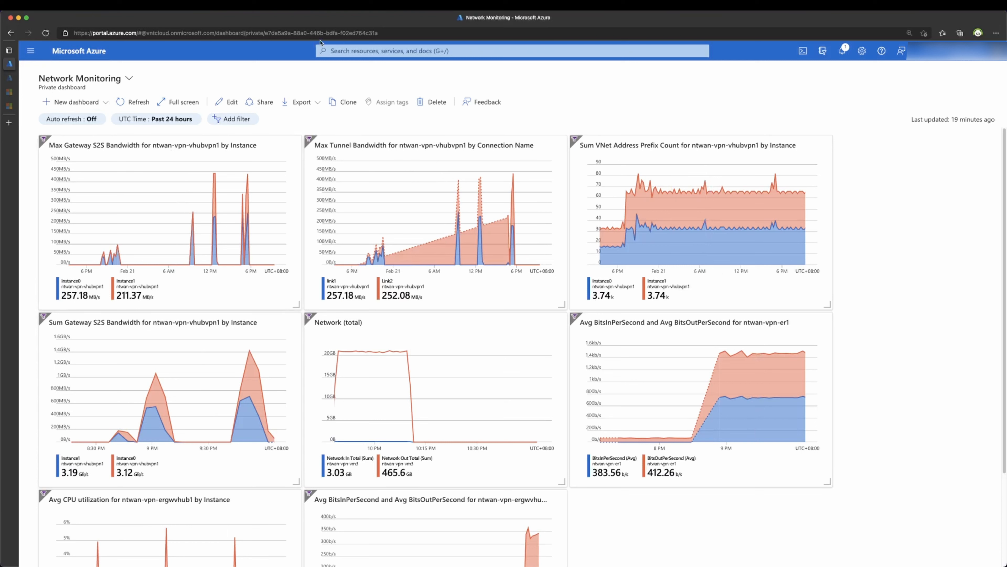
Step: Go from recent resources to ntwan-vpn-vwan, hub ntwan-vpn-vhub1, and its ExpressRoute page
left_click(344, 51)
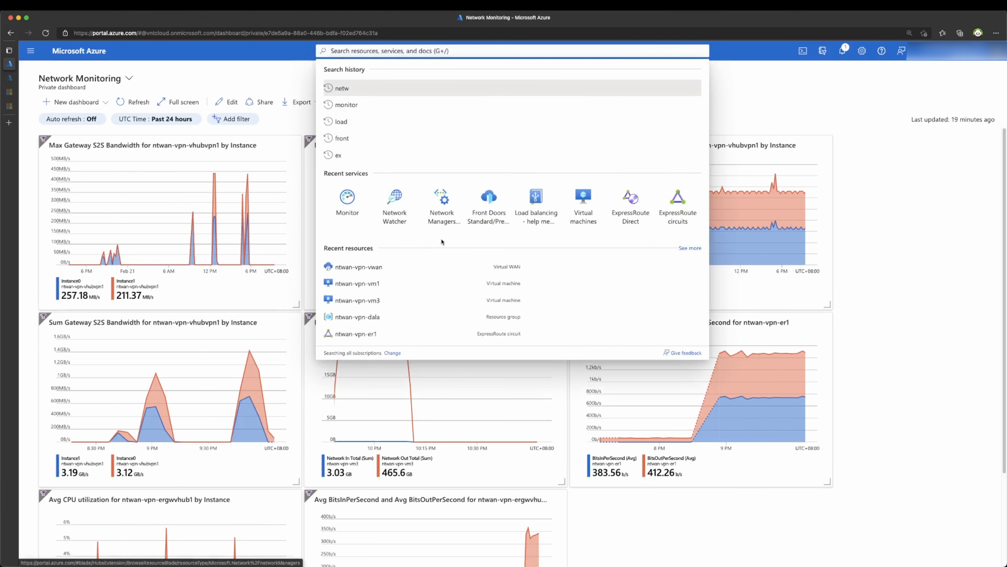
left_click(366, 267)
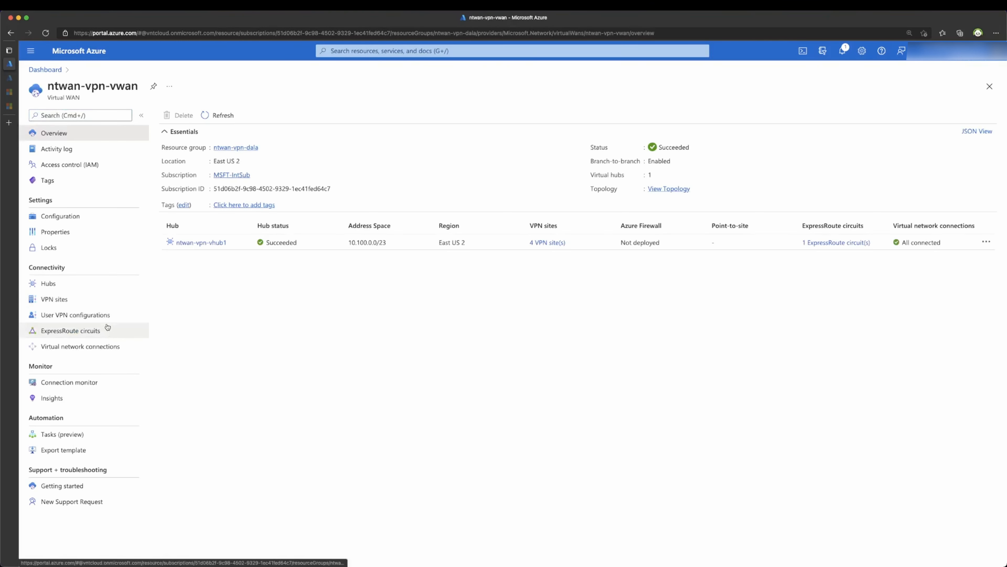
left_click(200, 242)
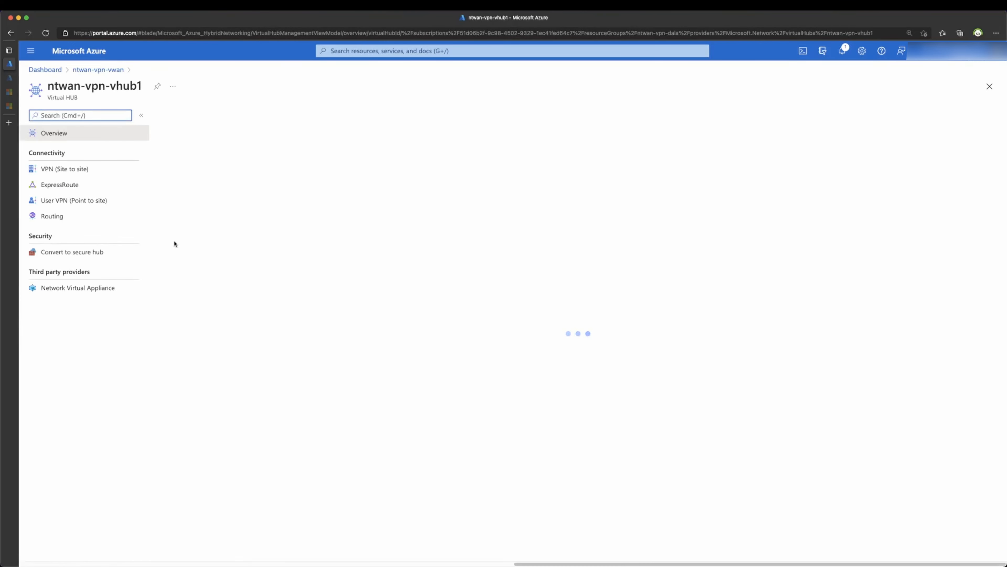
left_click(95, 181)
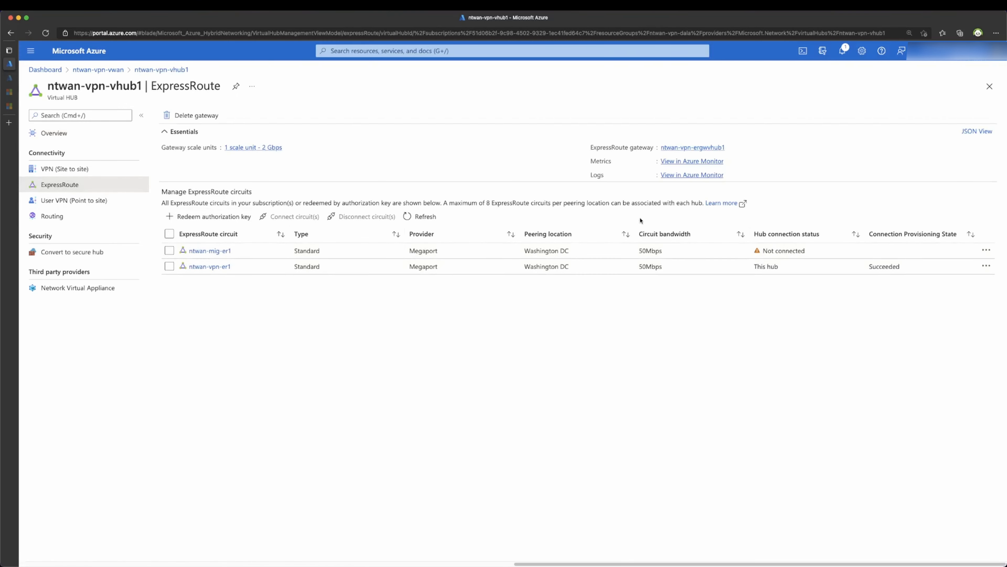
Step: Chart BitsInPerSecond and BitsOutPerSecond for gateway ntwan-vpn-ergwvhub1 in Azure Monitor
left_click(677, 163)
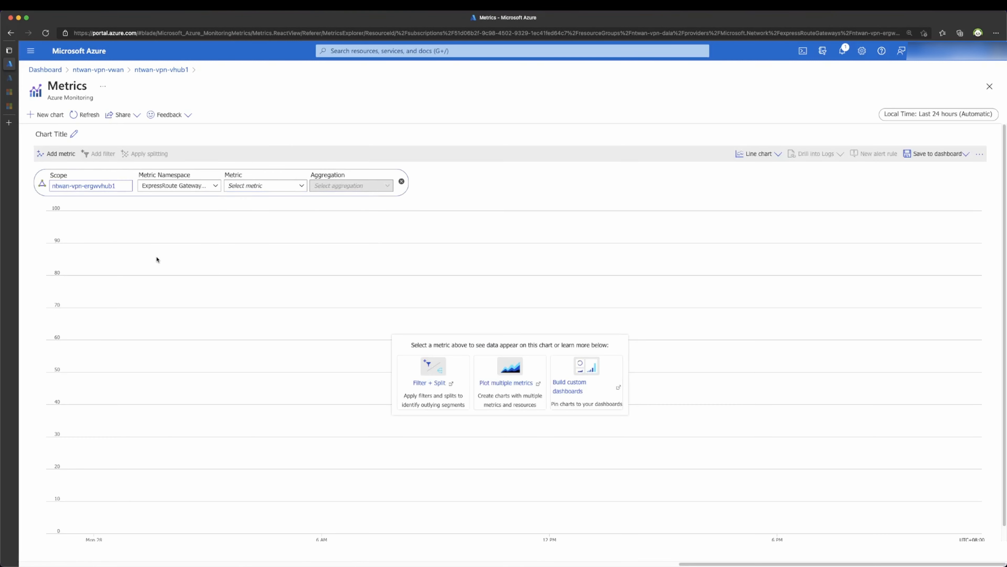
left_click(288, 186)
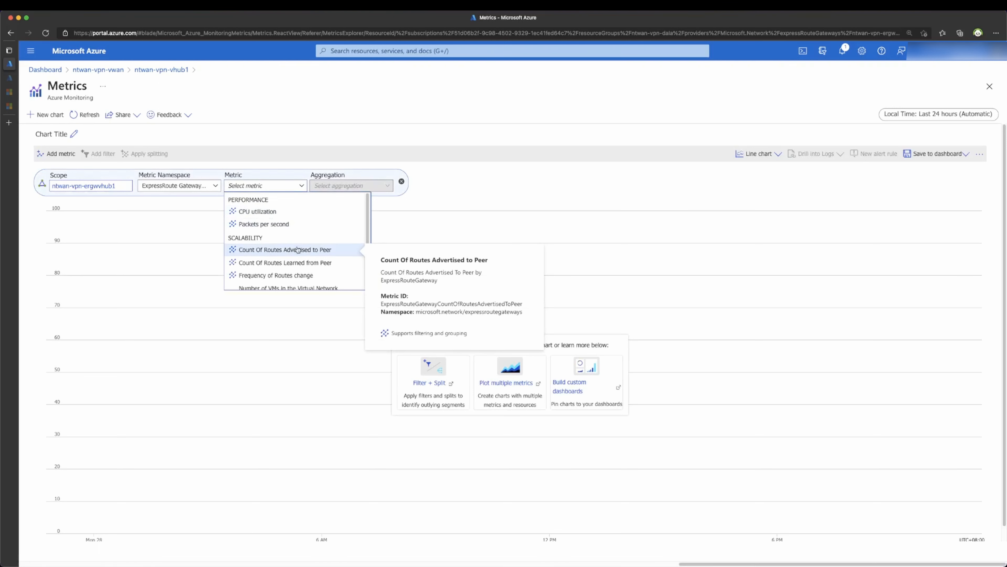
scroll(296, 251, "down", 5)
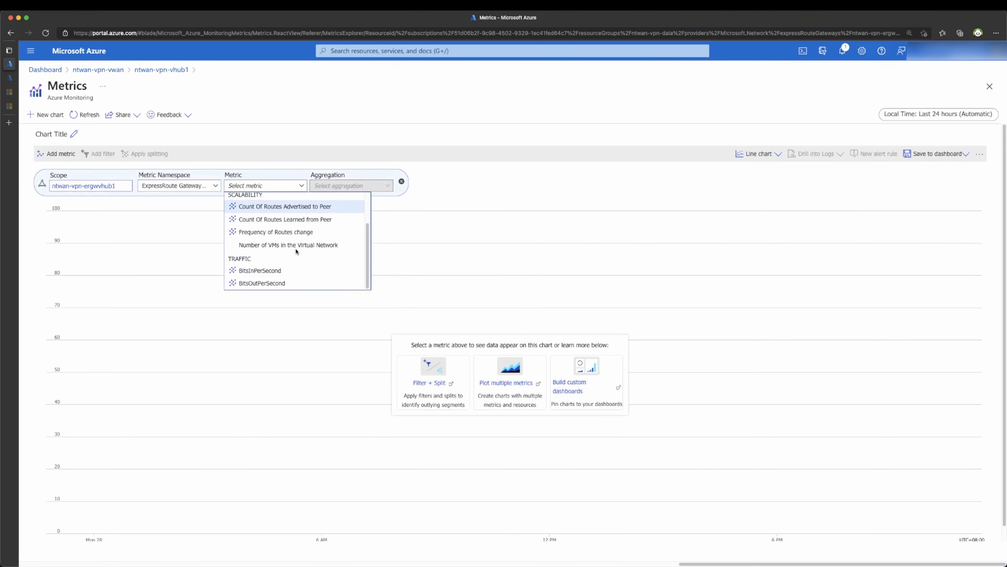
left_click(273, 259)
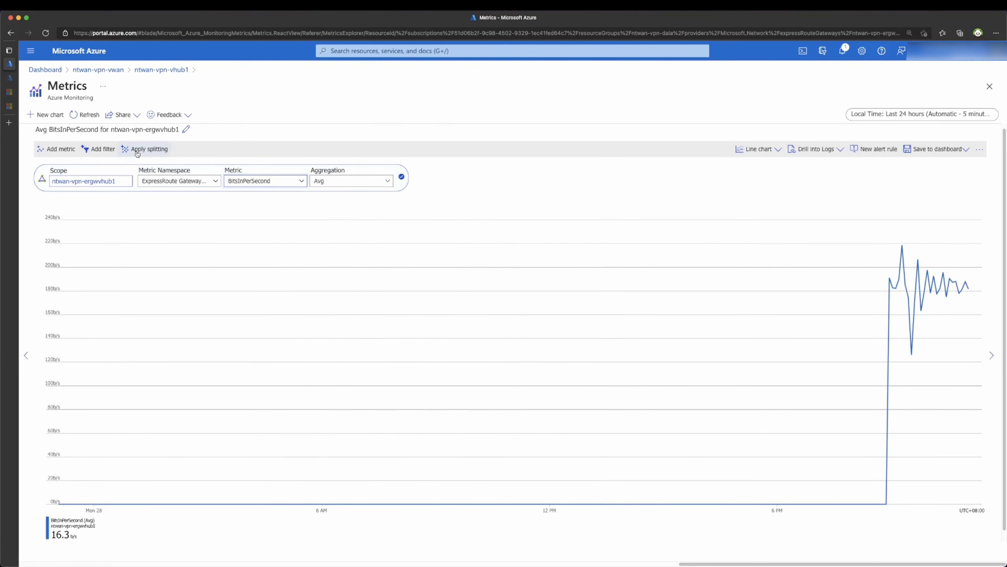
left_click(41, 150)
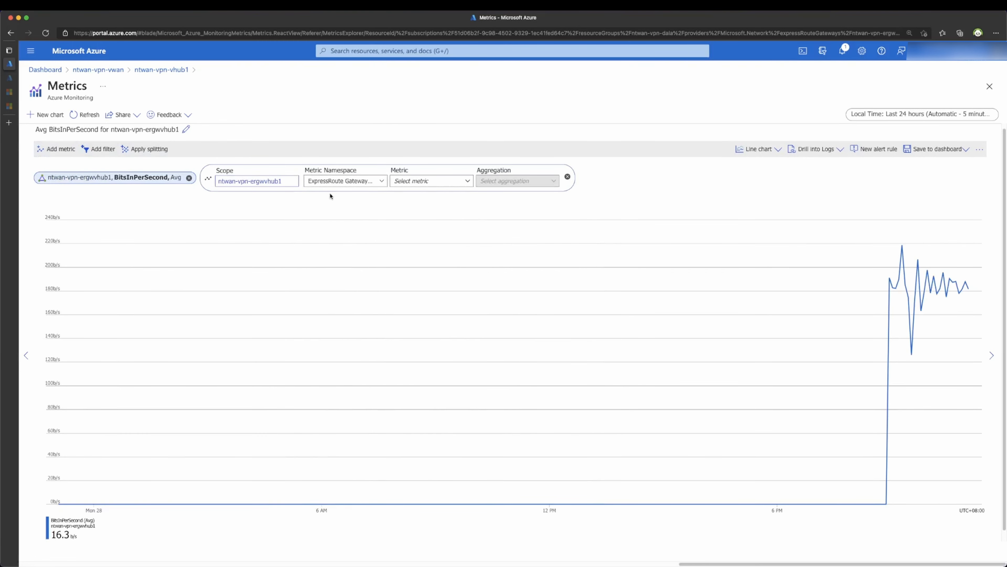
left_click(418, 181)
scroll(439, 270, "down", 5)
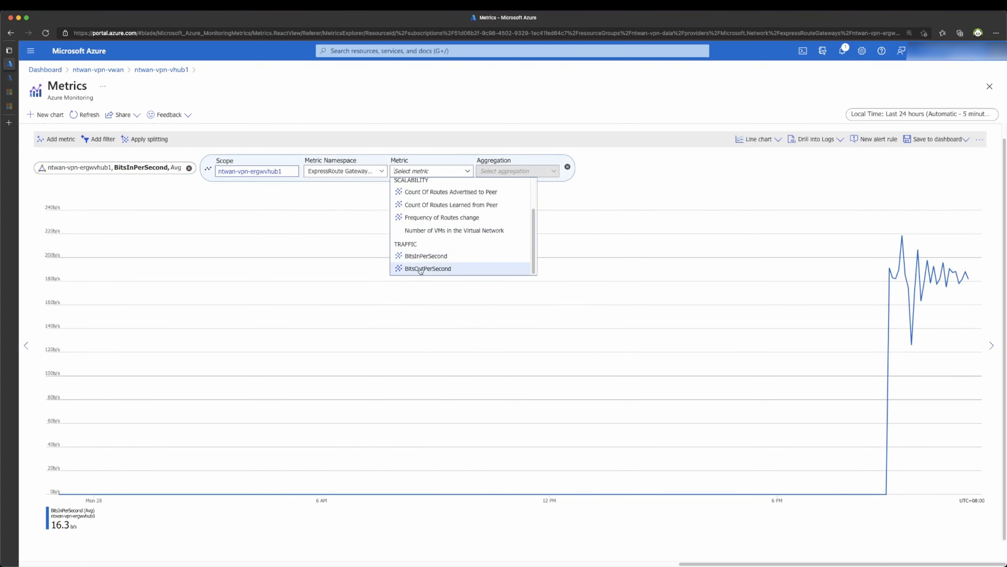
left_click(441, 272)
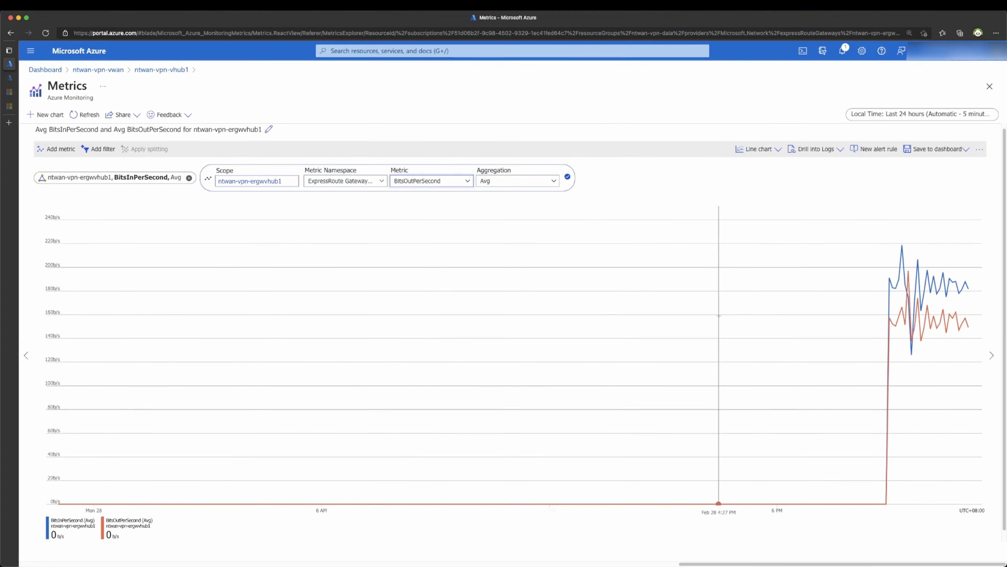
Step: Zoom the chart into the evening traffic period and display it as an area chart
left_click_drag(843, 327, 981, 328)
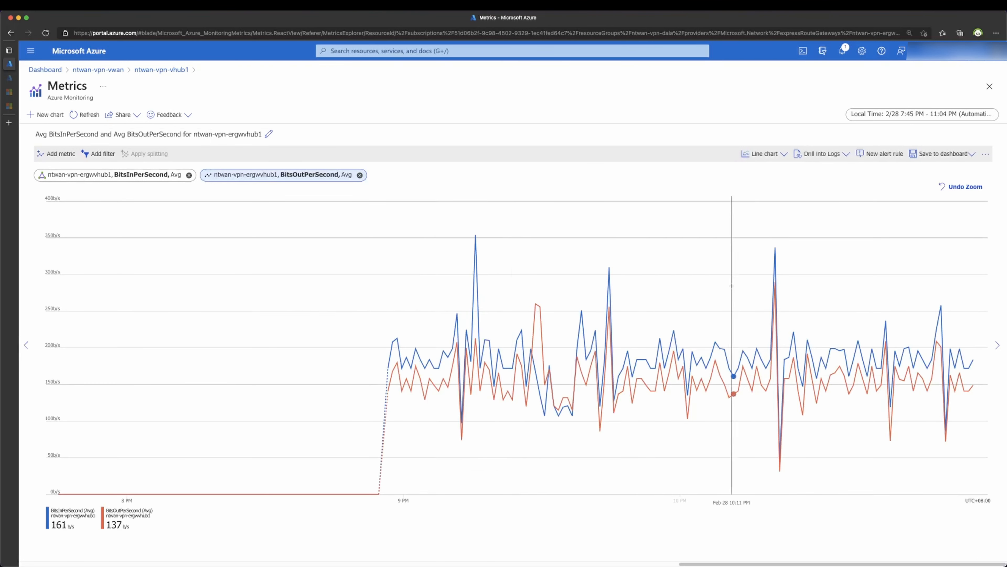
left_click(774, 154)
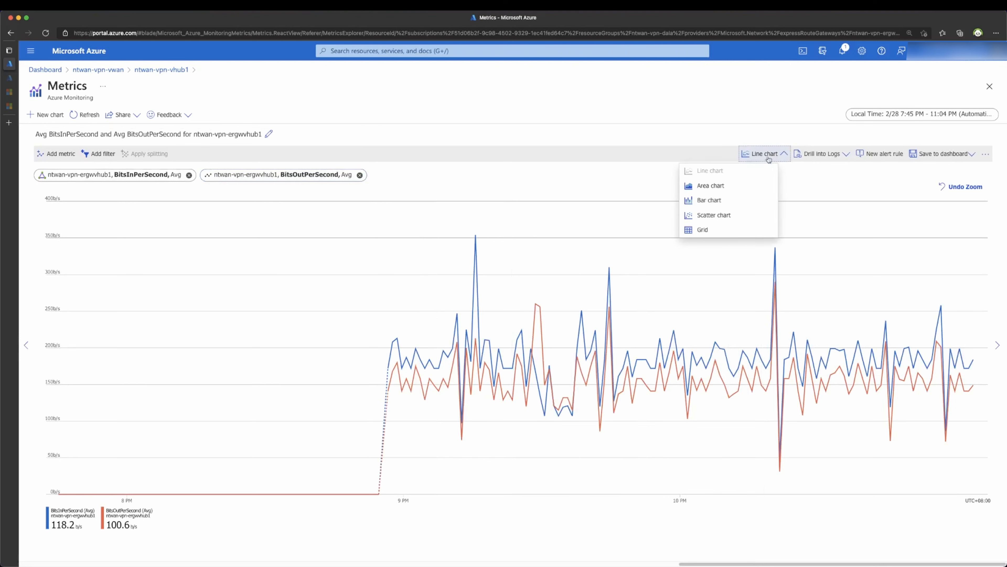
left_click(738, 186)
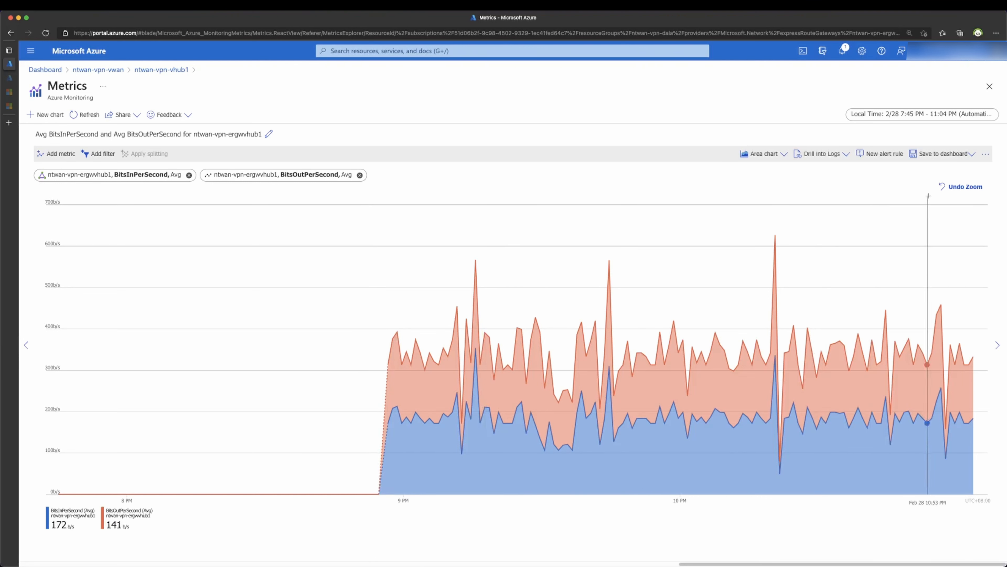
Step: Start pinning the chart to a new dashboard named 'Network Monitor Dashboard'
left_click(937, 157)
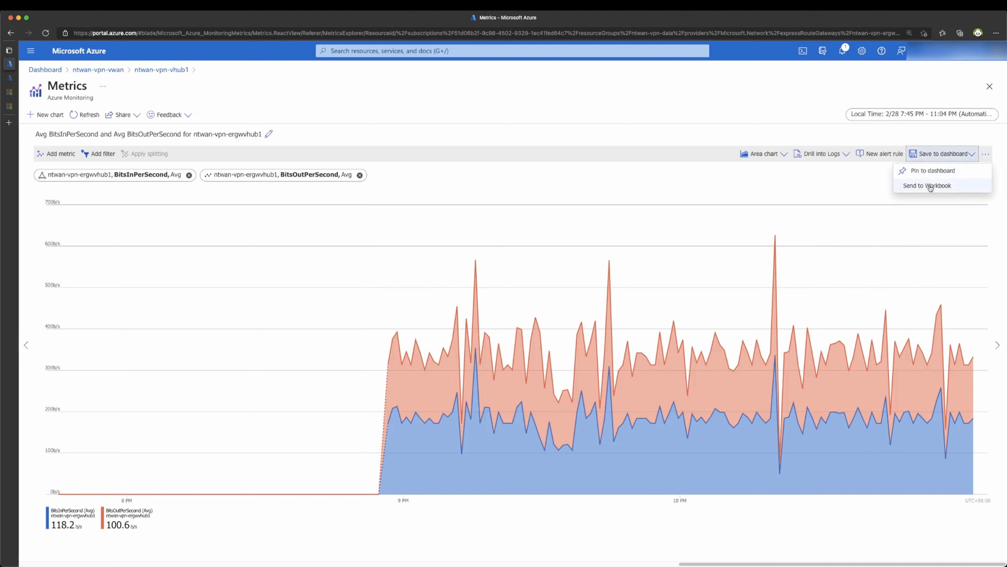
left_click(926, 172)
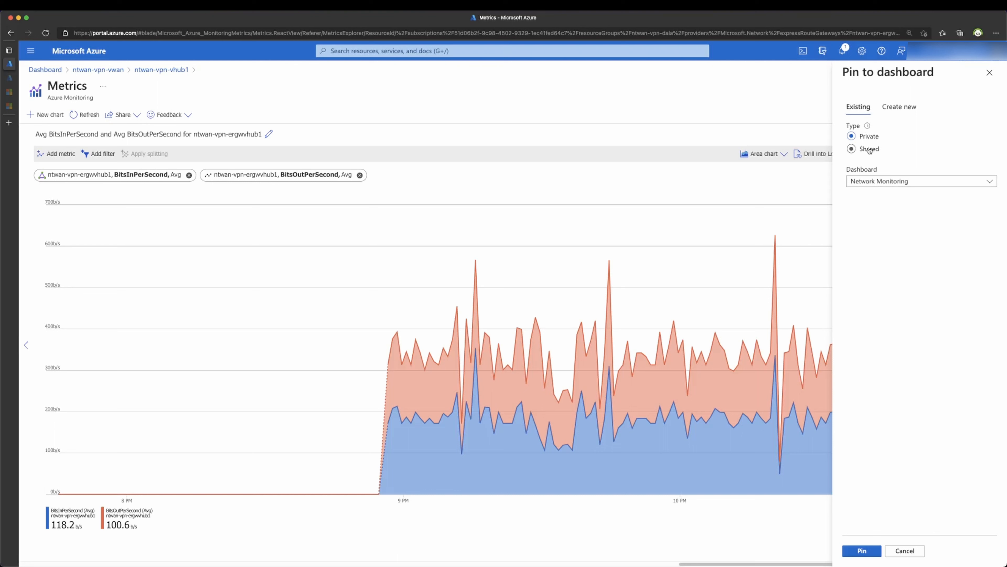
left_click(885, 111)
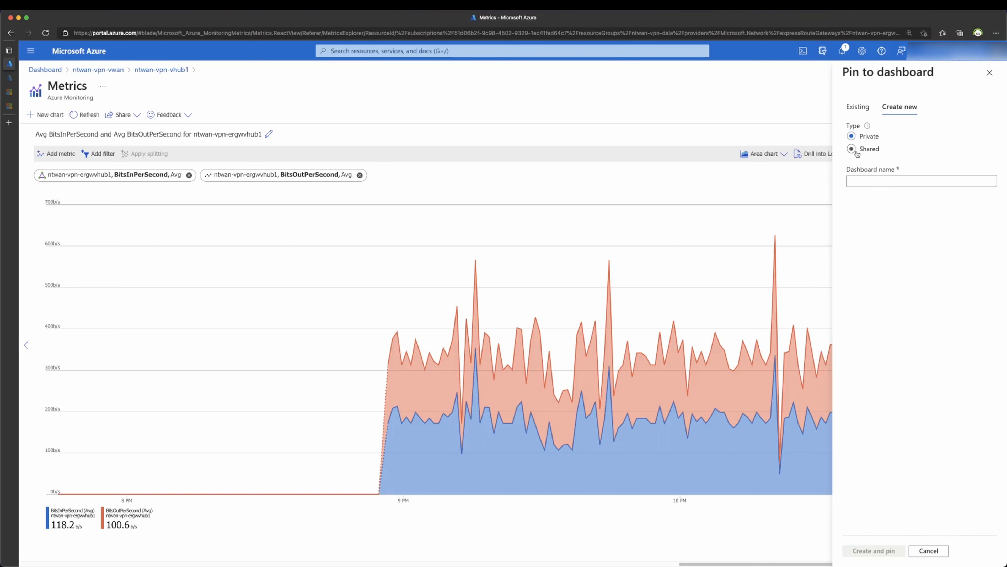
left_click(857, 180)
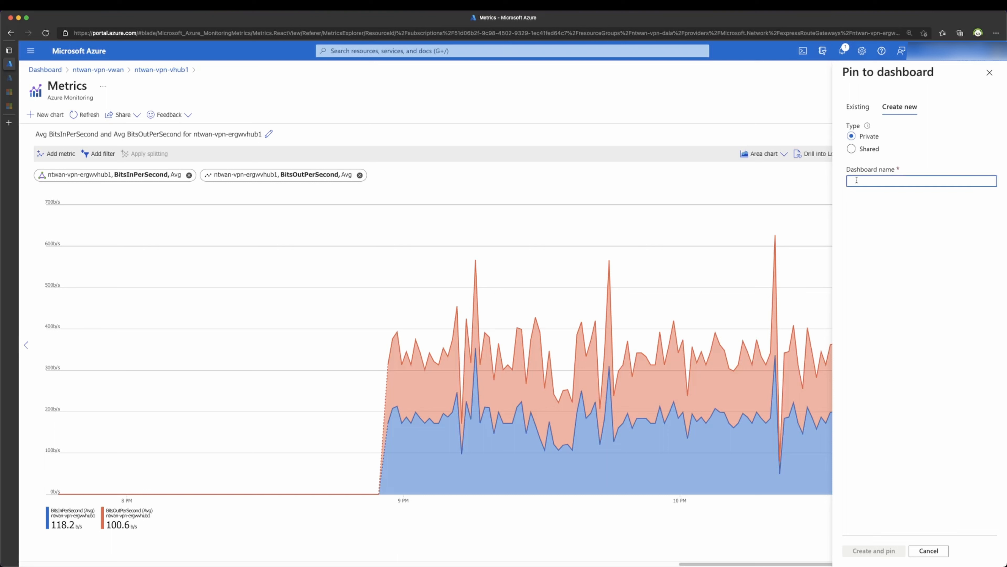
type("Network ")
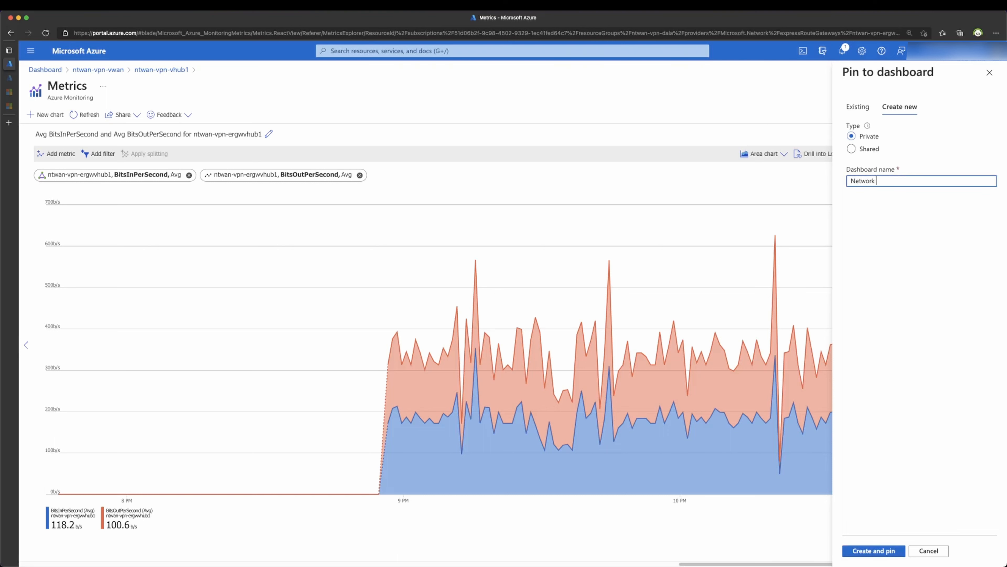
type("Monitor Dashboard 2")
Step: Make the dashboard shared in the dashboards resource group with publishing on, then create and pin
left_click(860, 149)
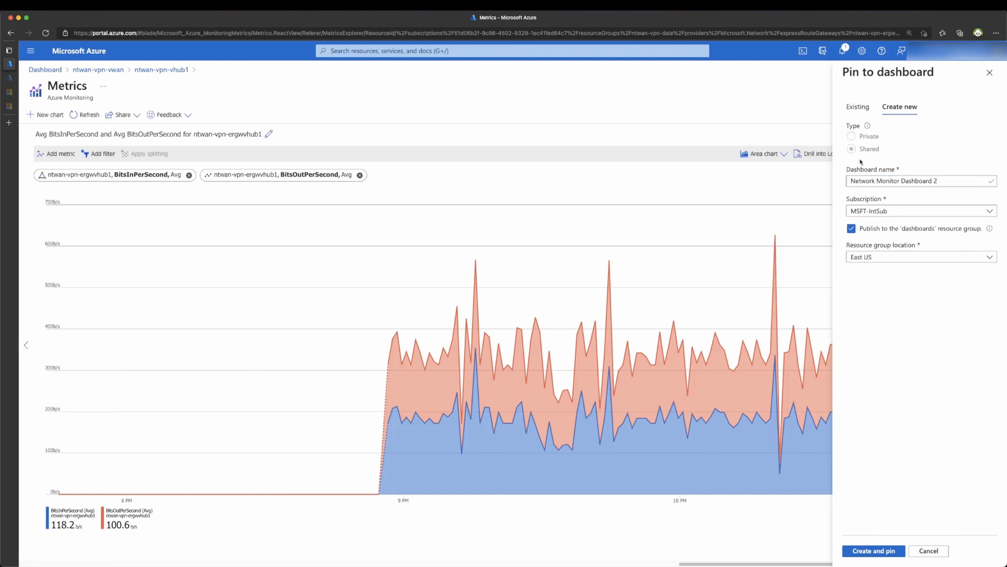
left_click(859, 229)
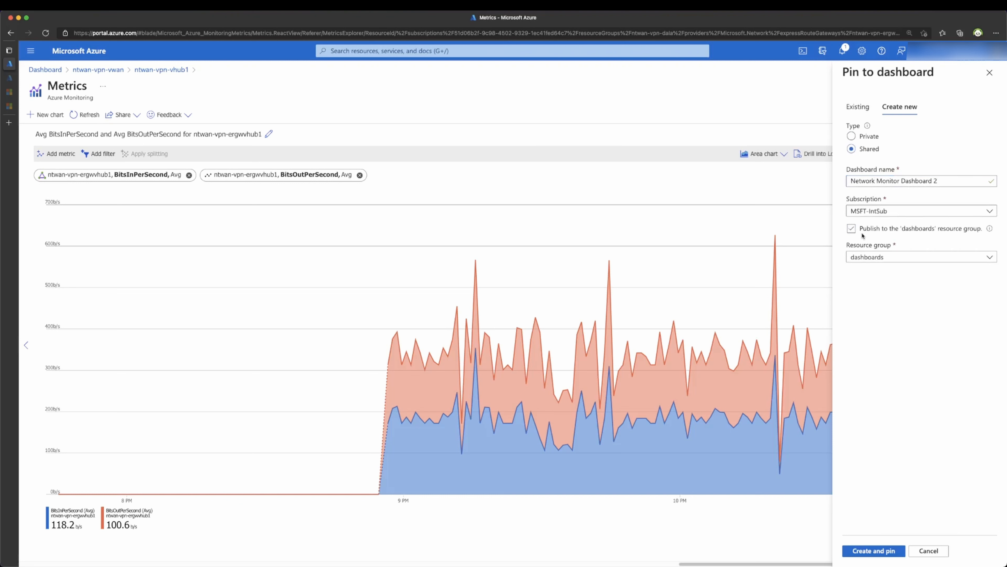
left_click(871, 257)
left_click(871, 258)
left_click(870, 257)
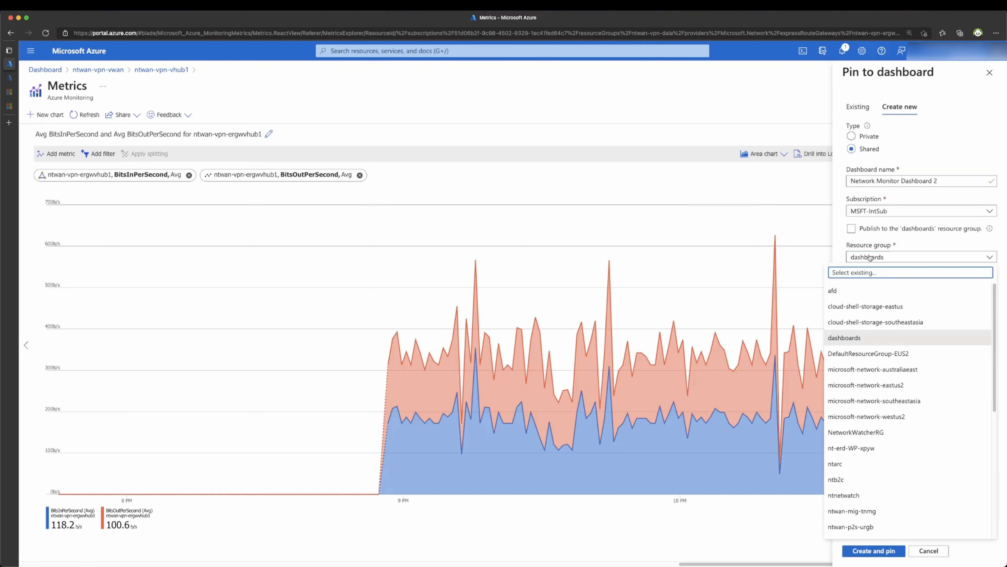
left_click(870, 258)
left_click(852, 230)
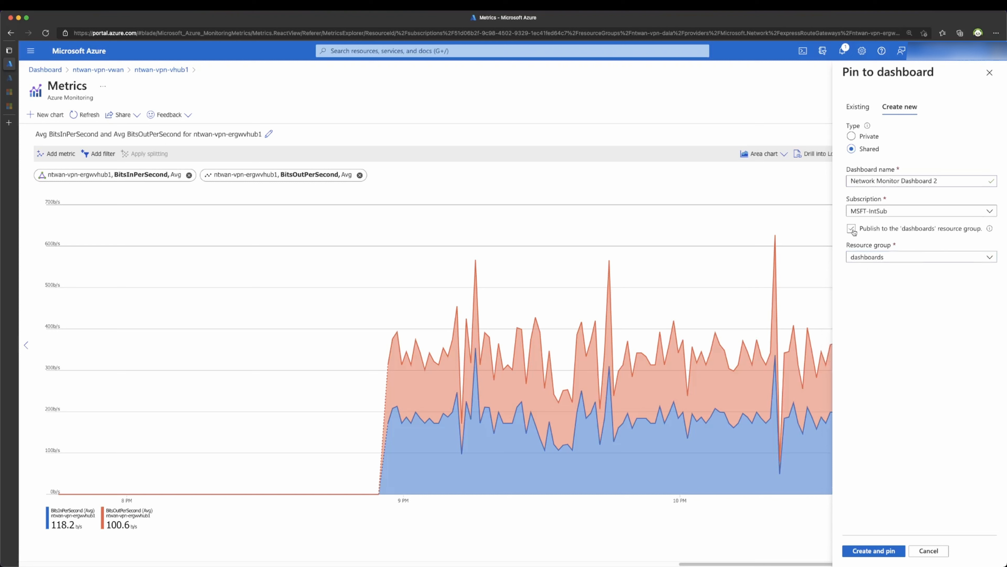
left_click(852, 229)
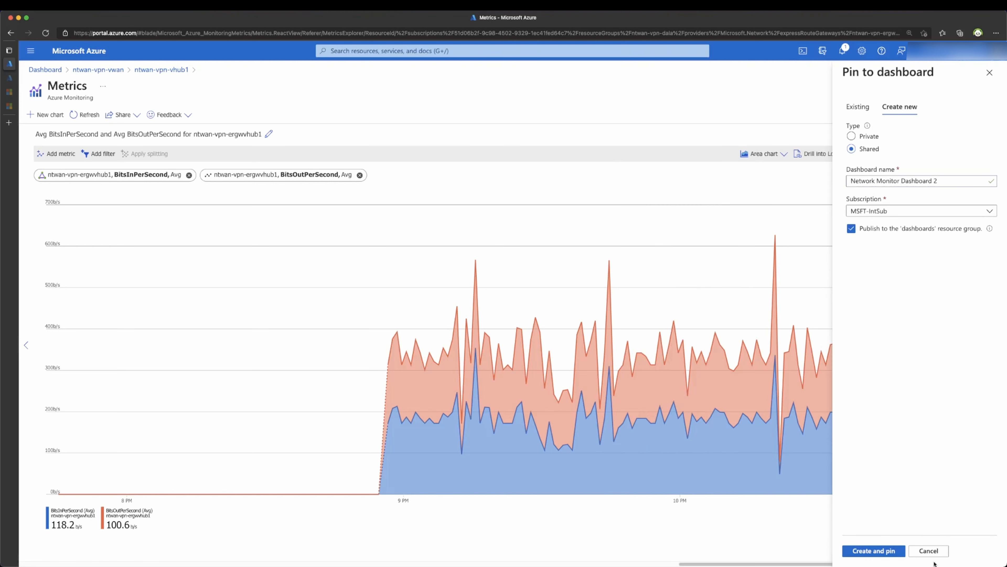
left_click(874, 550)
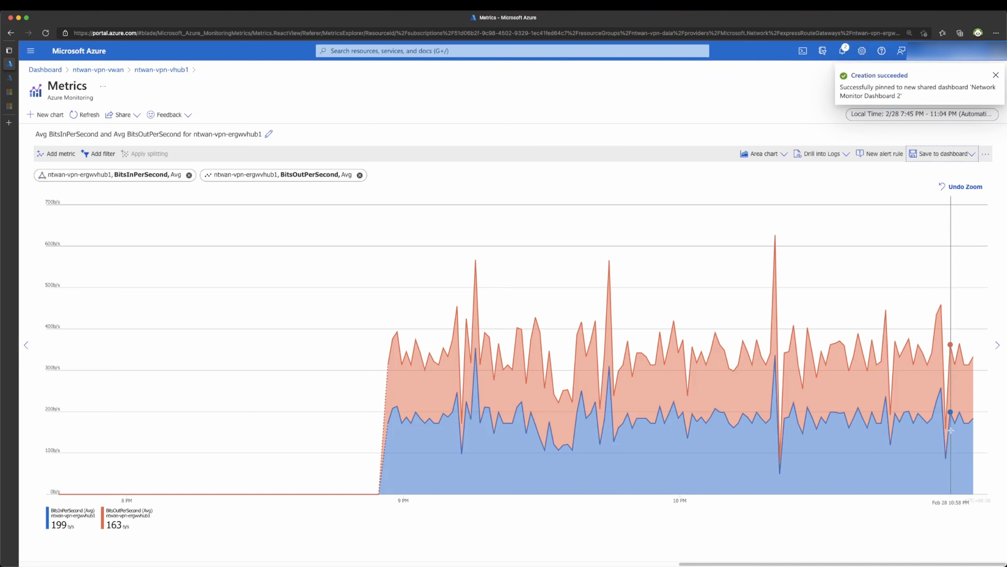
Step: From the Network Monitoring dashboard, pick Network Monitor Dashboard 2 in the dashboard list
left_click(44, 70)
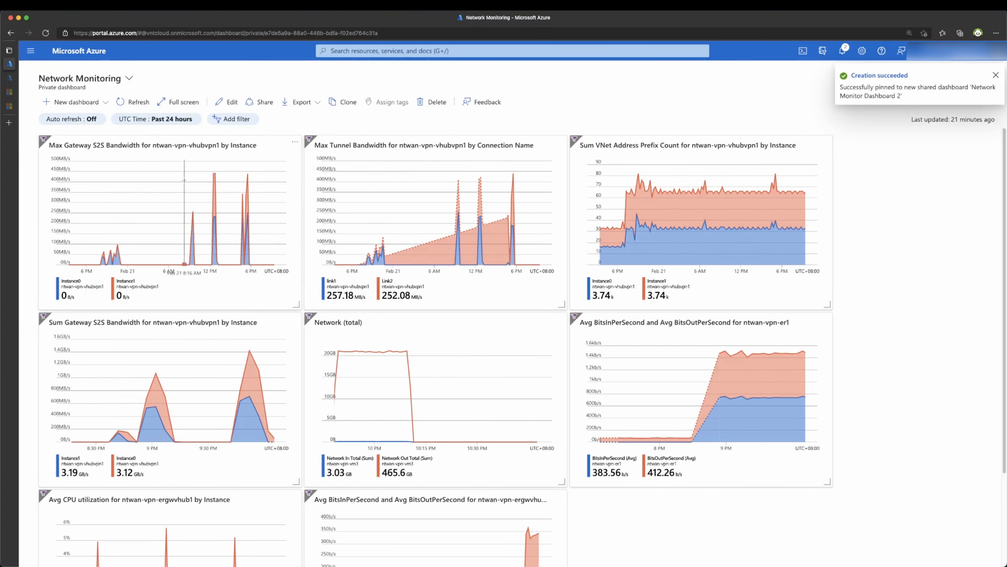
scroll(368, 292, "down", 1)
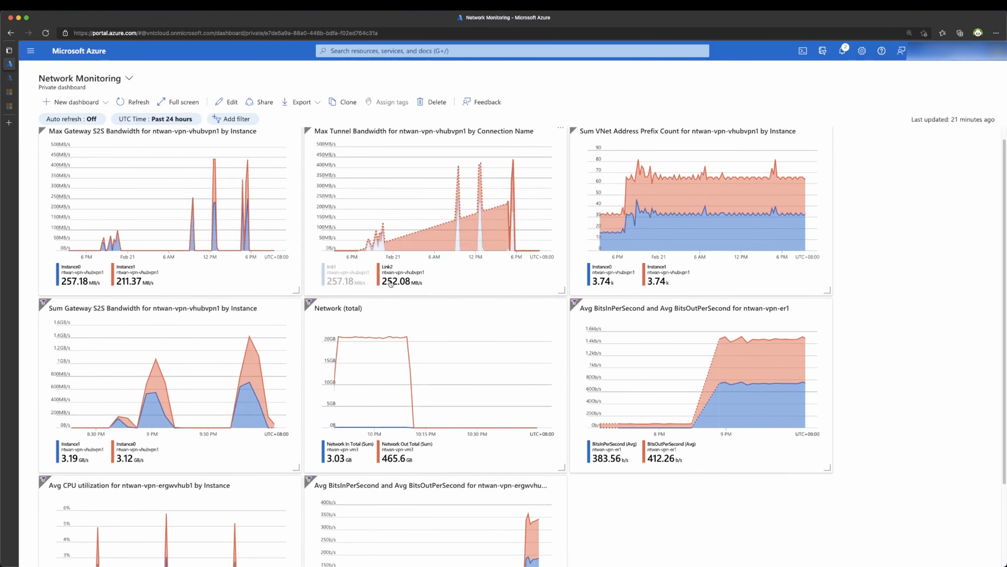
scroll(539, 276, "down", 3)
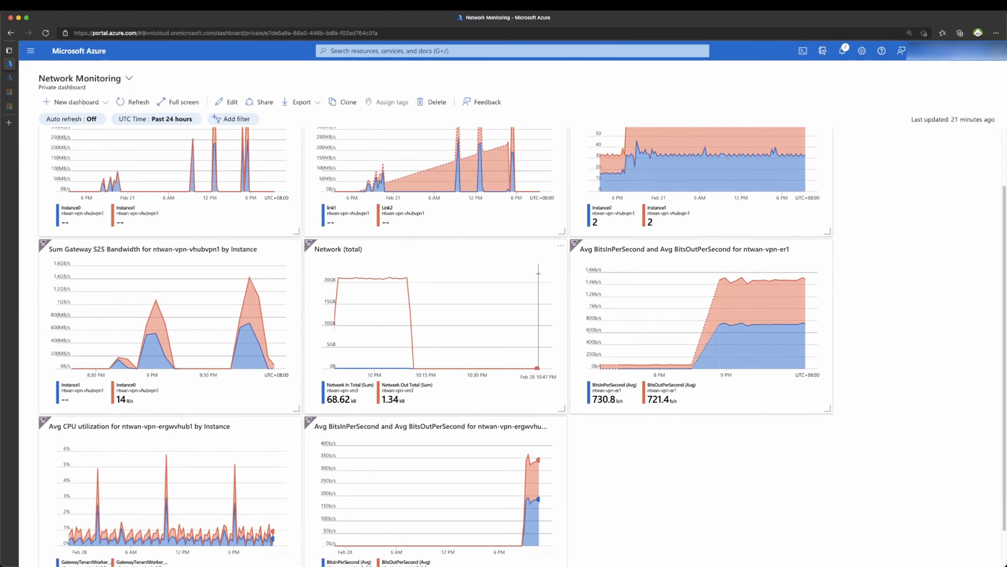
scroll(538, 273, "up", 4)
left_click(106, 78)
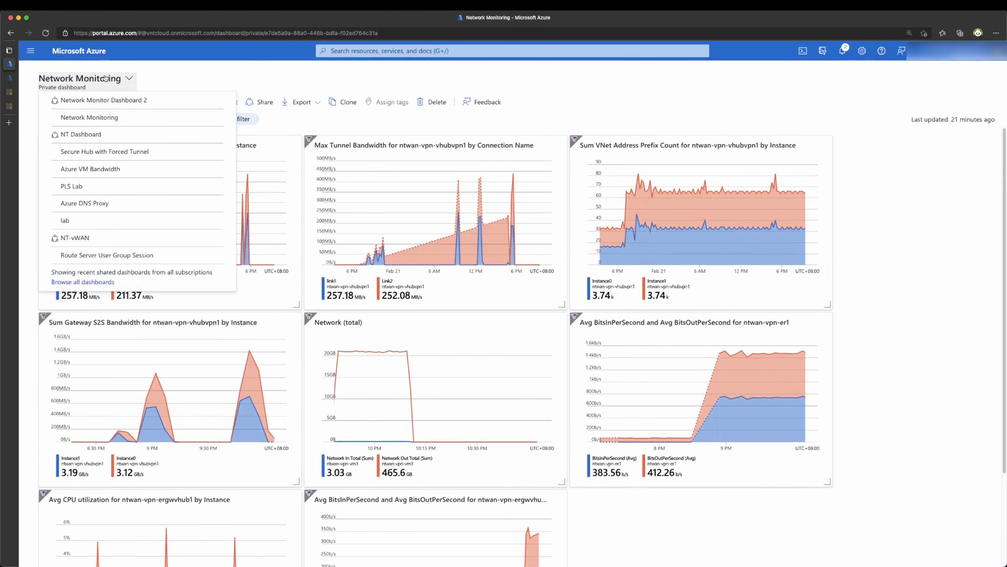
left_click(107, 102)
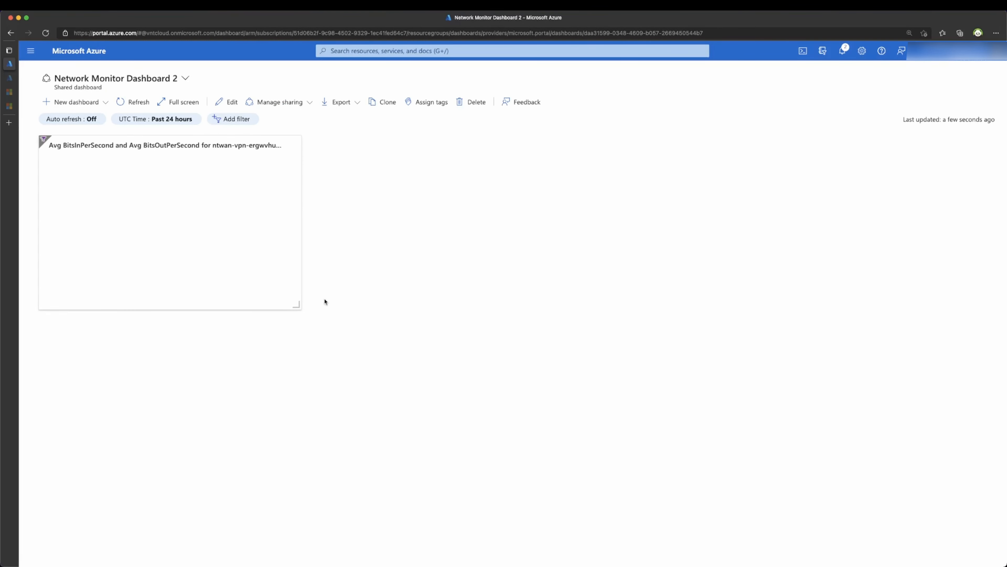
Step: Set the dashboard to auto-refresh every 5 minutes with a Past 30 minutes time range
left_click(75, 119)
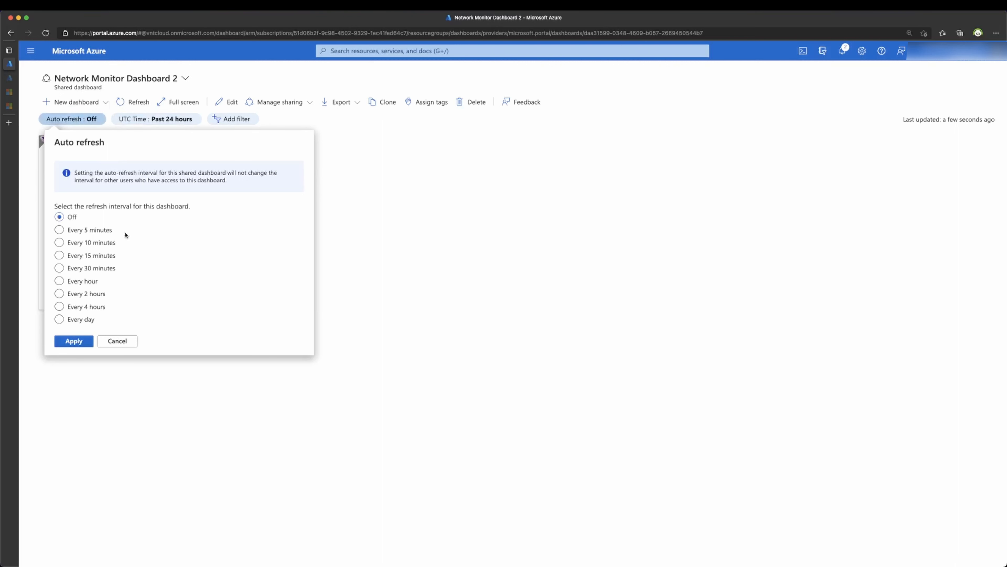
left_click(90, 230)
left_click(73, 345)
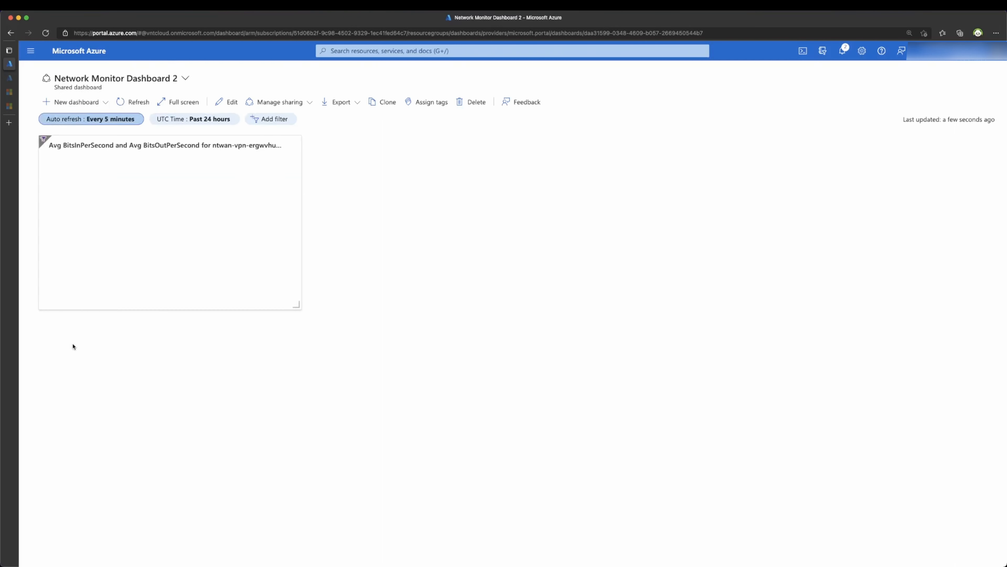
left_click(201, 121)
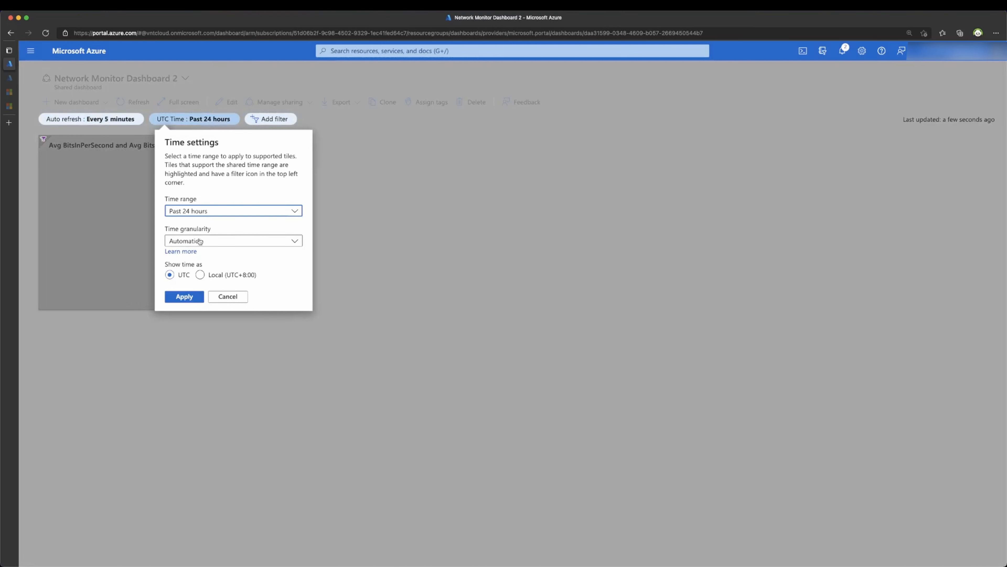
left_click(199, 210)
left_click(200, 222)
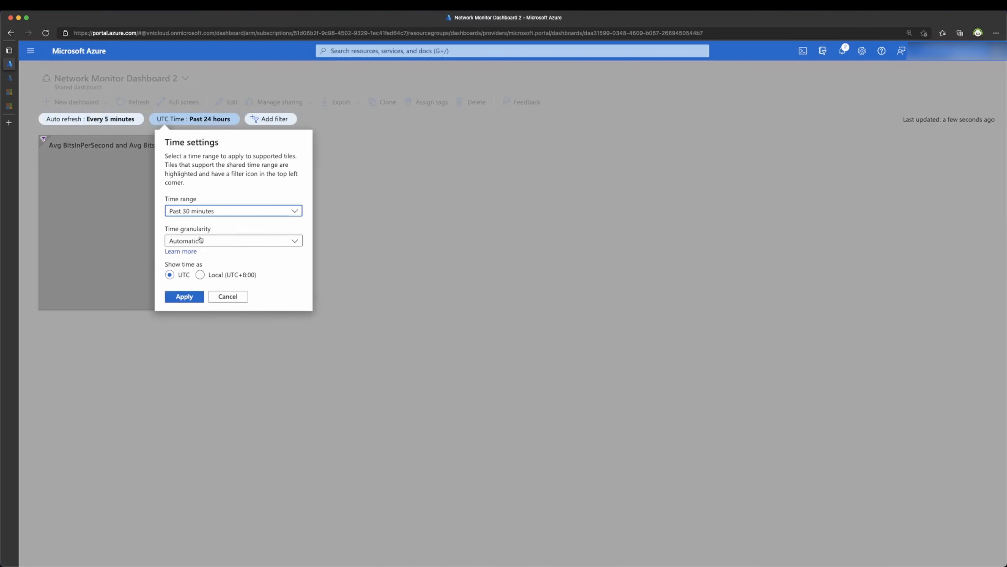
left_click(194, 302)
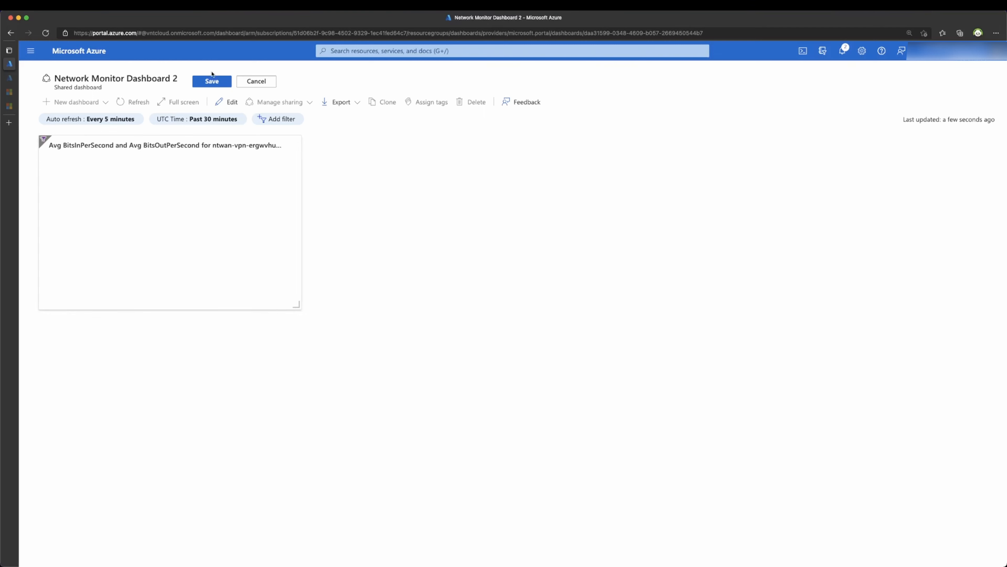
Step: Save the dashboard and reload the page so the traffic tile shows data
left_click(212, 83)
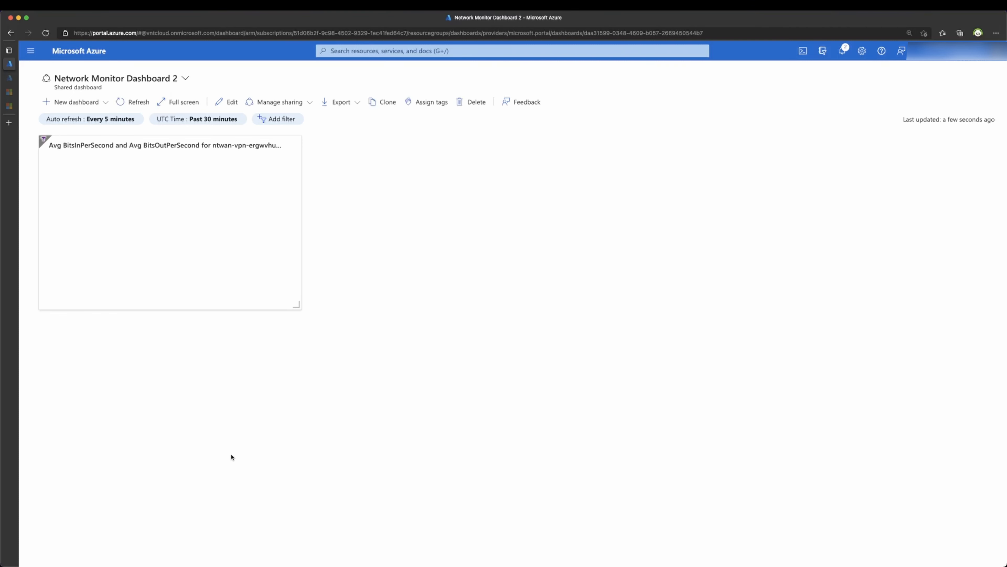
key("super+r")
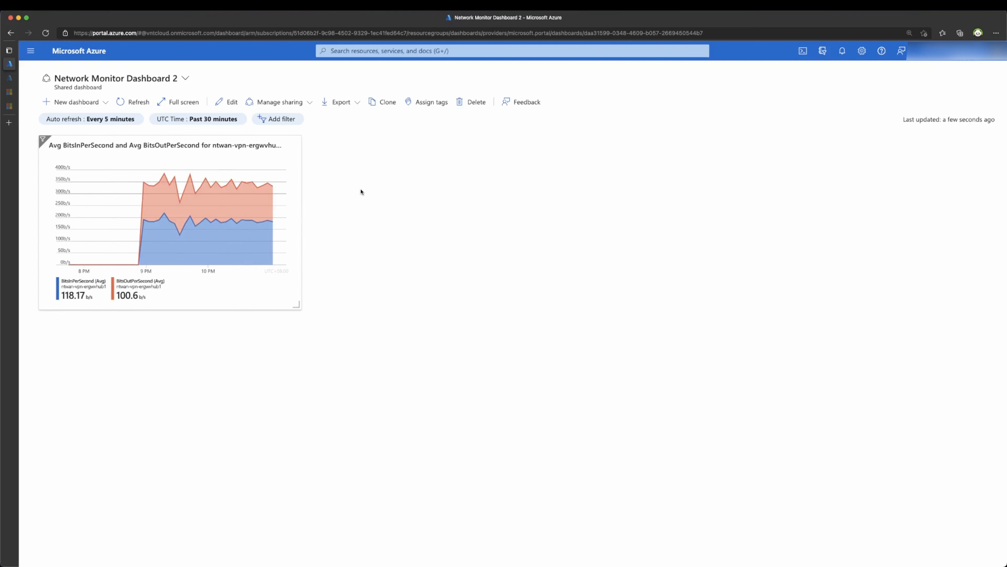
left_click(370, 51)
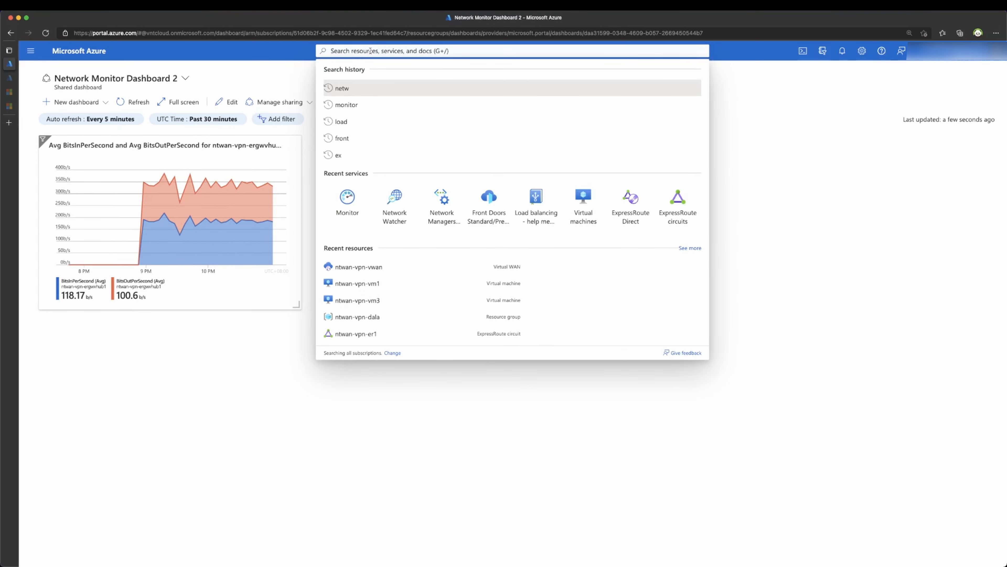
Step: Search 'virtual' and navigate Virtual WANs > ntwan-p2s-vwan1 > ntwan-p2s-vhub1 > User VPN (Point to site)
type("virtual")
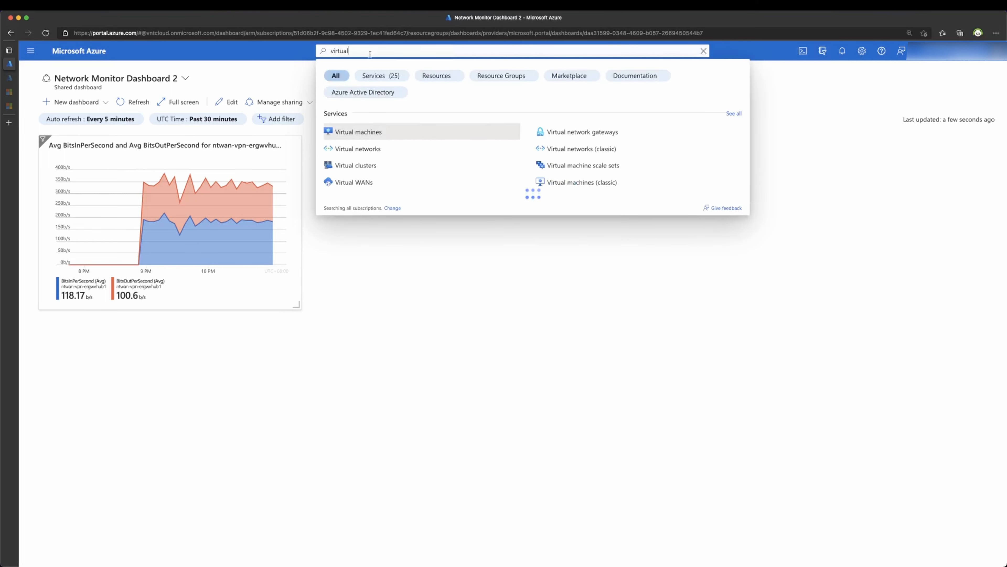
left_click(357, 181)
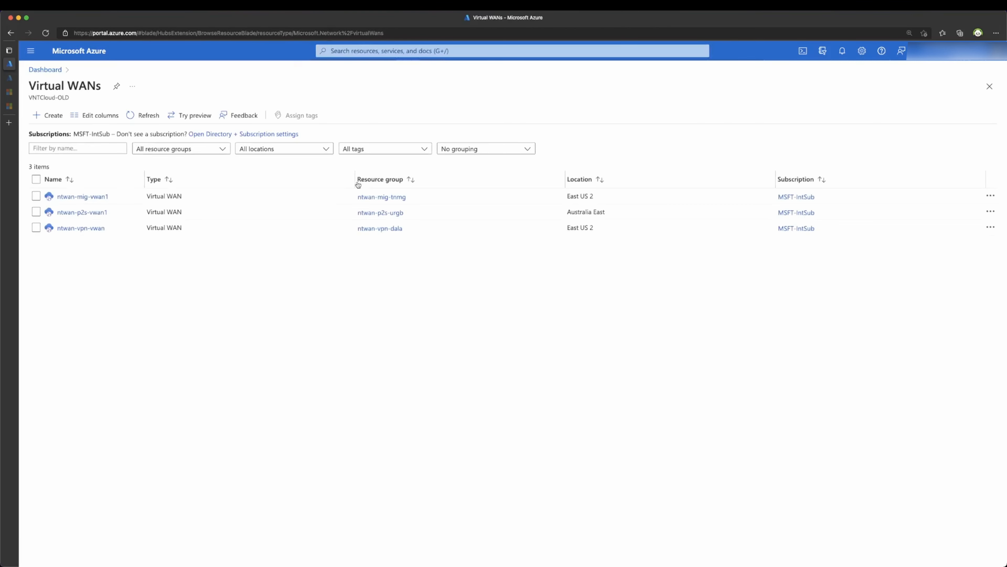
left_click(87, 212)
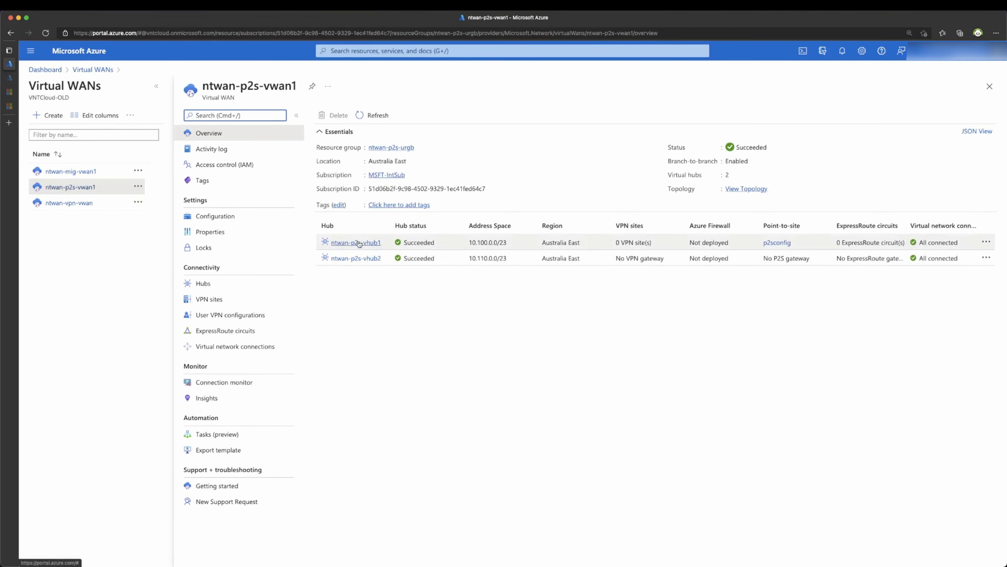
left_click(357, 242)
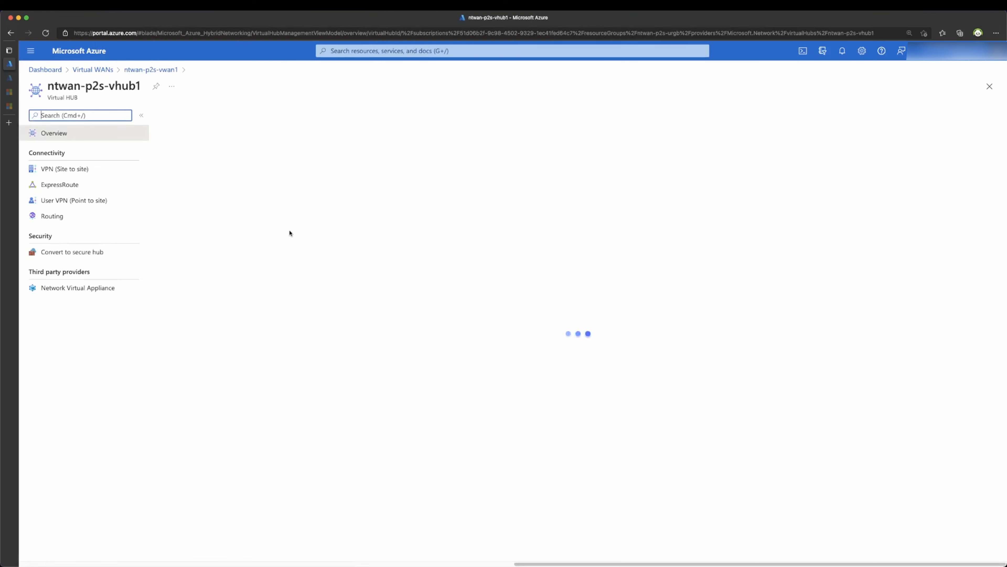
left_click(96, 203)
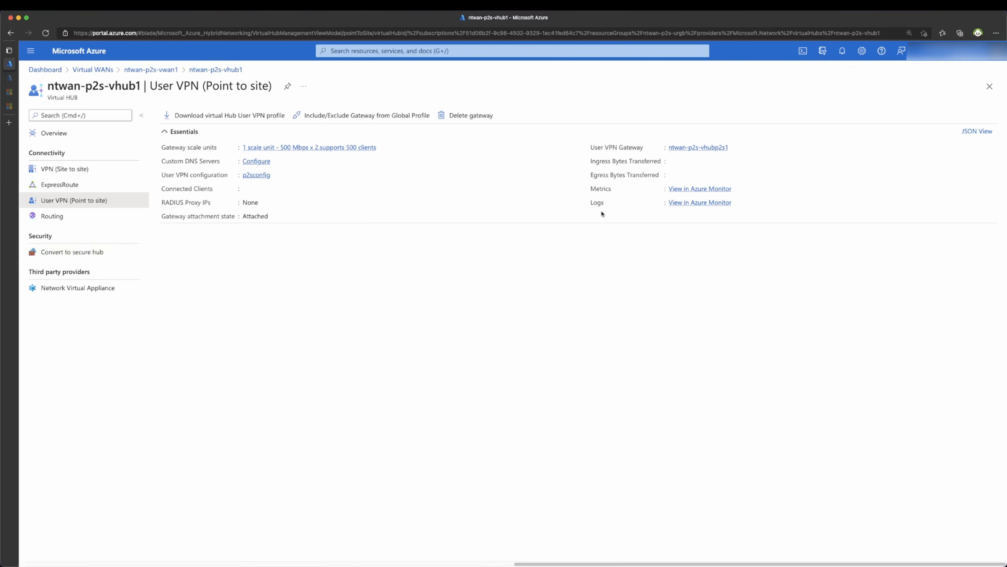
Step: Chart User Vpn Route Count for ntwan-p2s-vhubp2s1 in Azure Monitor, then go back to Network Monitor Dashboard 2
left_click(682, 189)
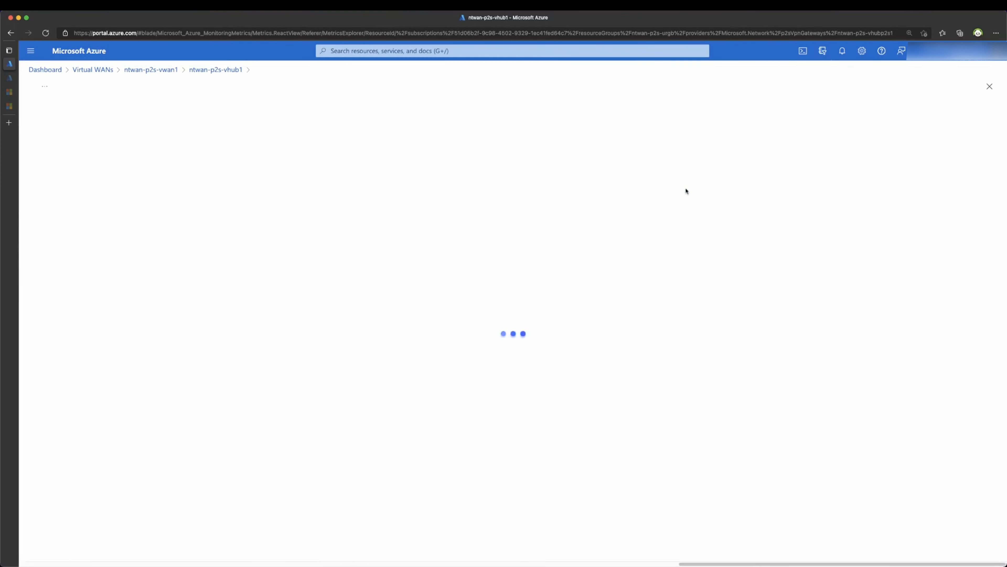
left_click(250, 182)
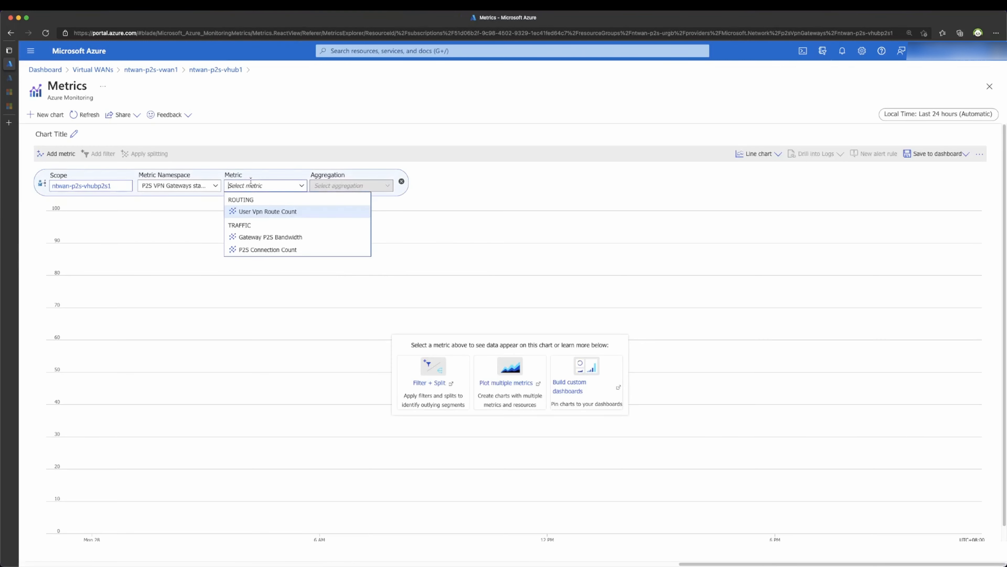
left_click(249, 213)
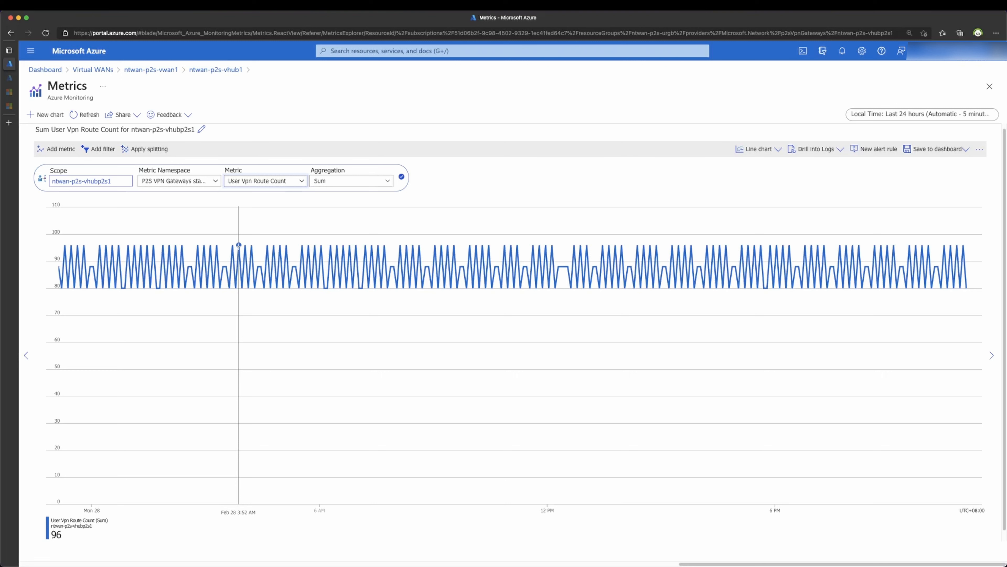
left_click(51, 70)
left_click(129, 79)
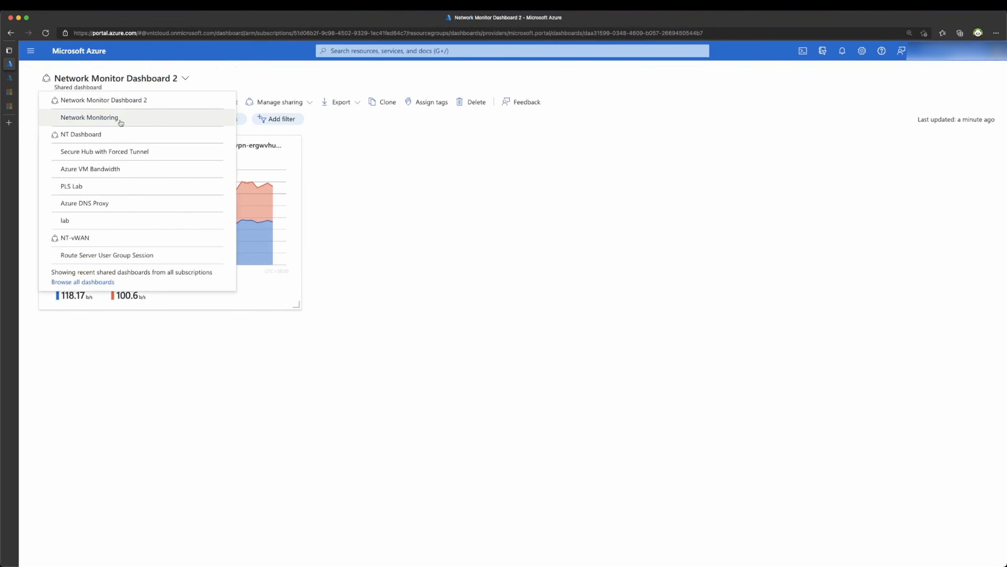
Step: Switch to the private Network Monitoring dashboard showing ntwan-vpn-er1's 383.56 b/s in, 412.26 b/s out
left_click(122, 122)
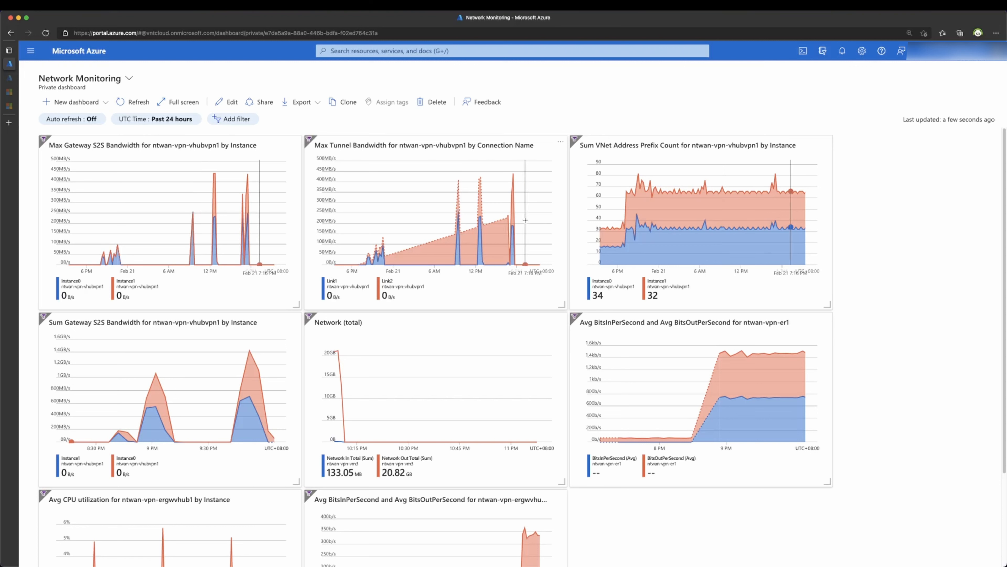
left_click(427, 52)
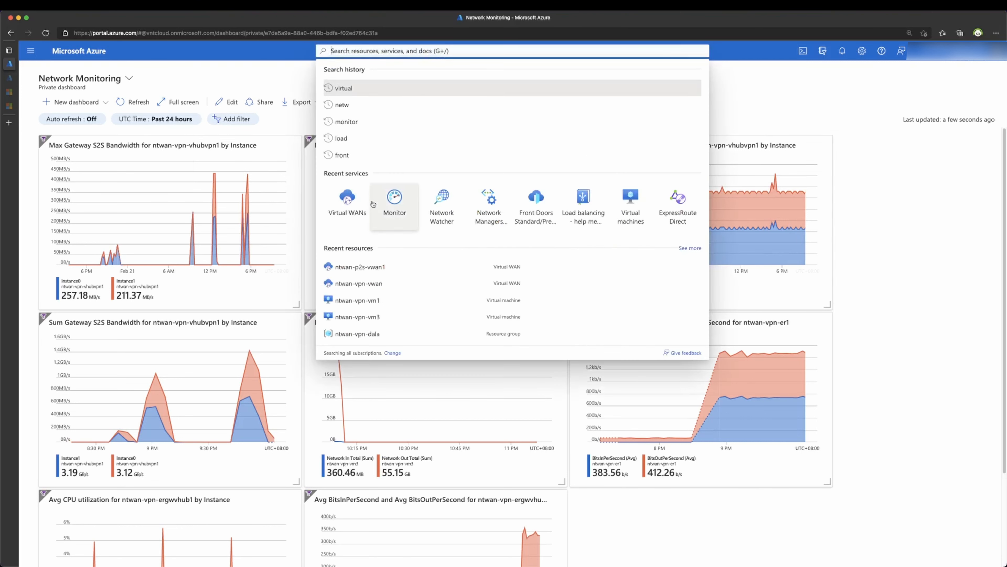
Step: Open OnpremisesMonitoring under Network Watcher connection monitors and review its 0% failed, 9.92 ms summary
left_click(437, 223)
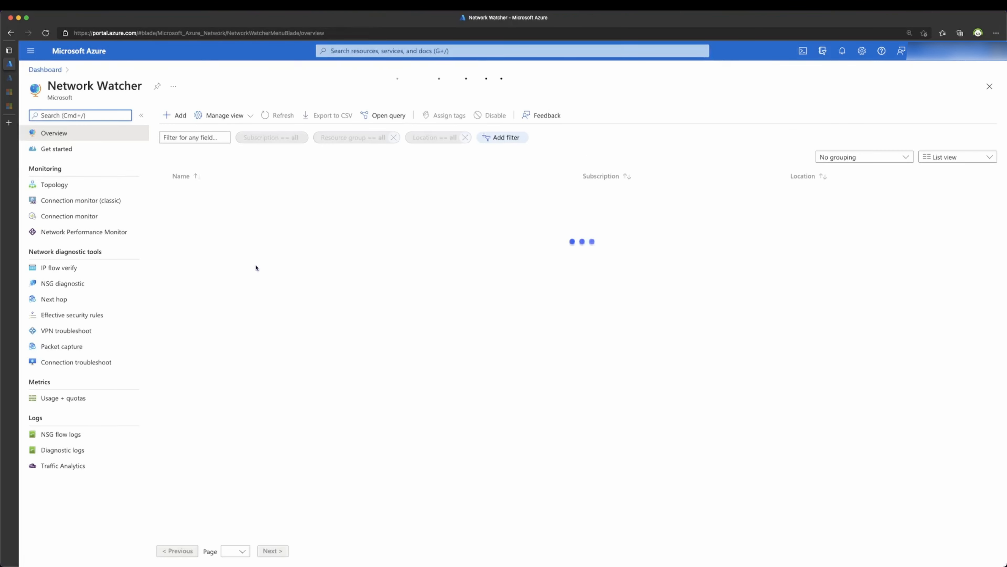
left_click(72, 216)
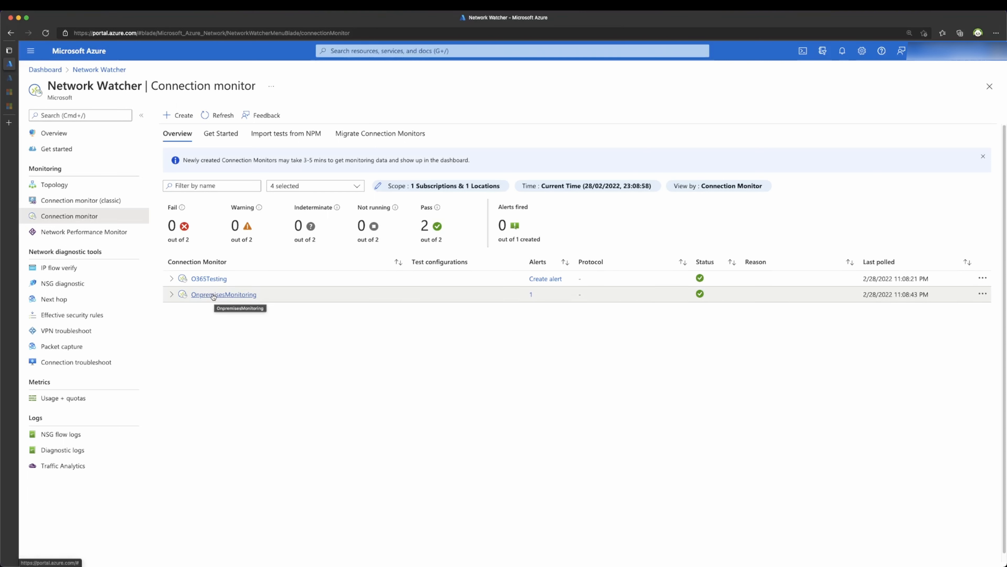
left_click(213, 295)
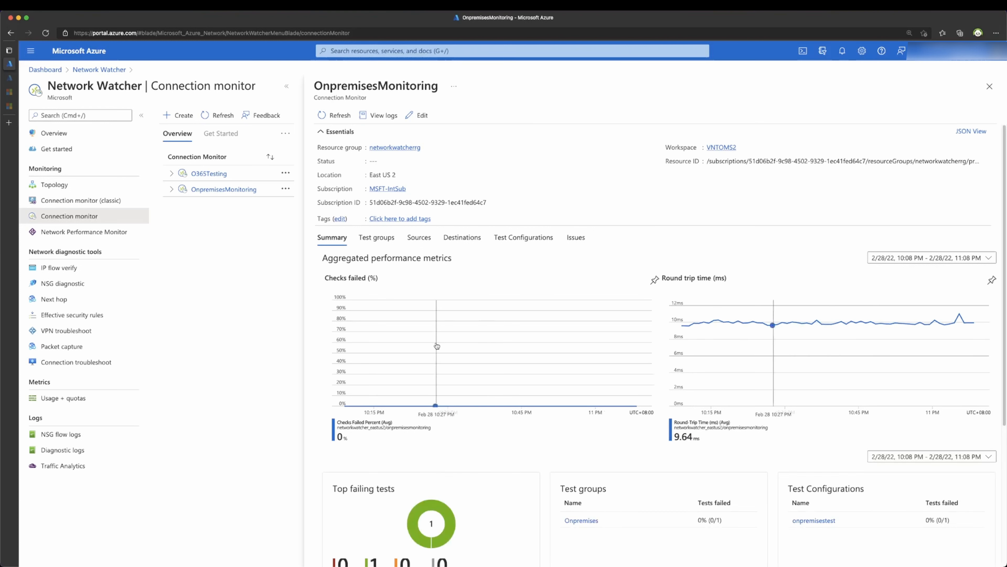
scroll(468, 433, "down", 1)
scroll(468, 433, "down", 3)
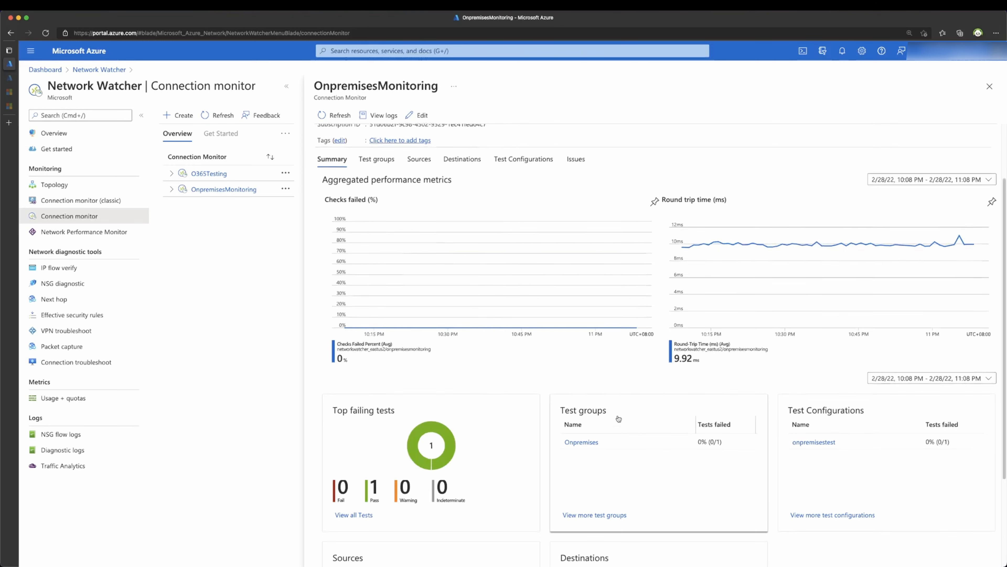
scroll(623, 414, "down", 3)
scroll(622, 414, "down", 1)
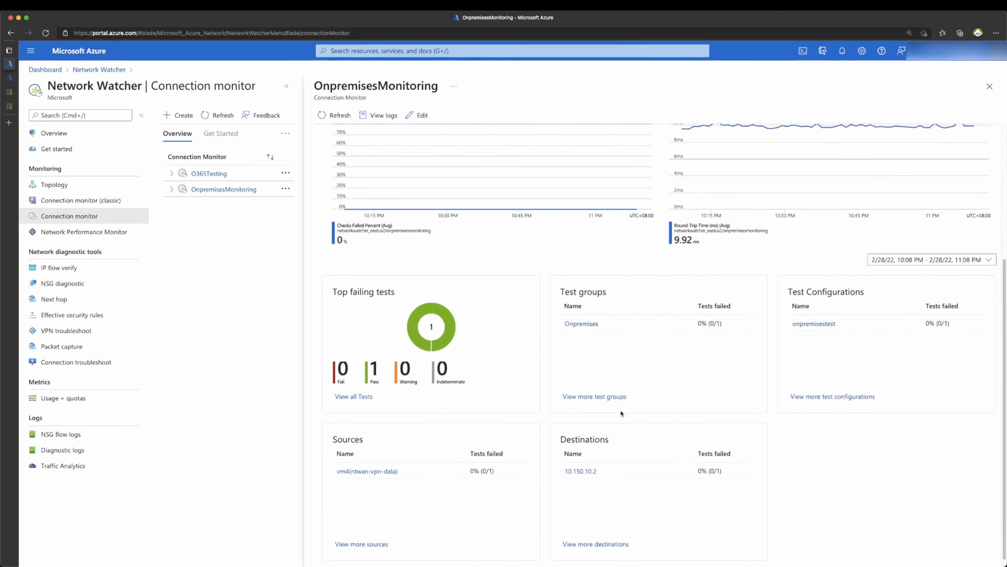
scroll(621, 413, "up", 1)
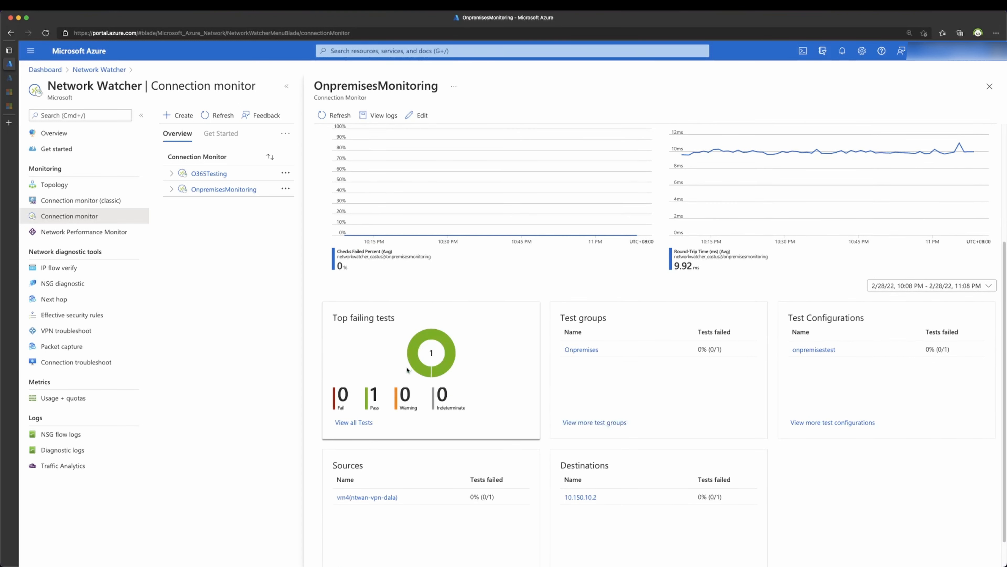
scroll(407, 370, "down", 1)
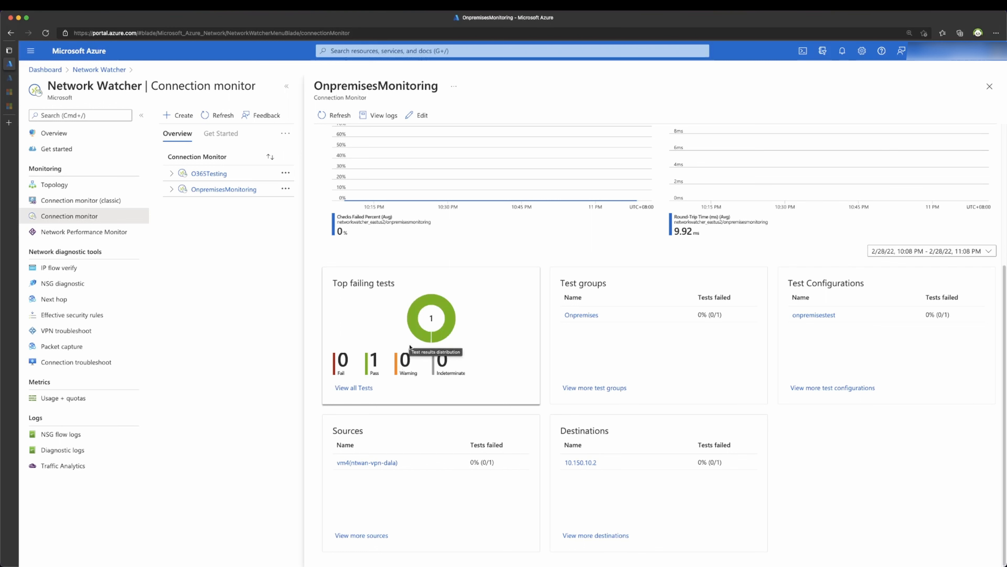
scroll(410, 346, "up", 1)
scroll(410, 350, "up", 5)
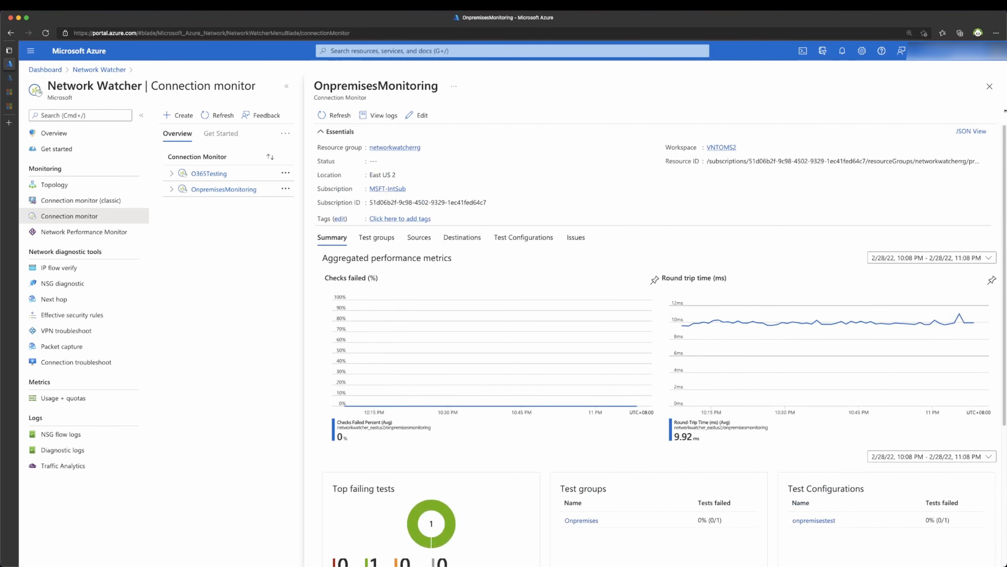
Step: Start a new connection monitor named NetMonitor2 in region East US 2
left_click(990, 86)
left_click(174, 116)
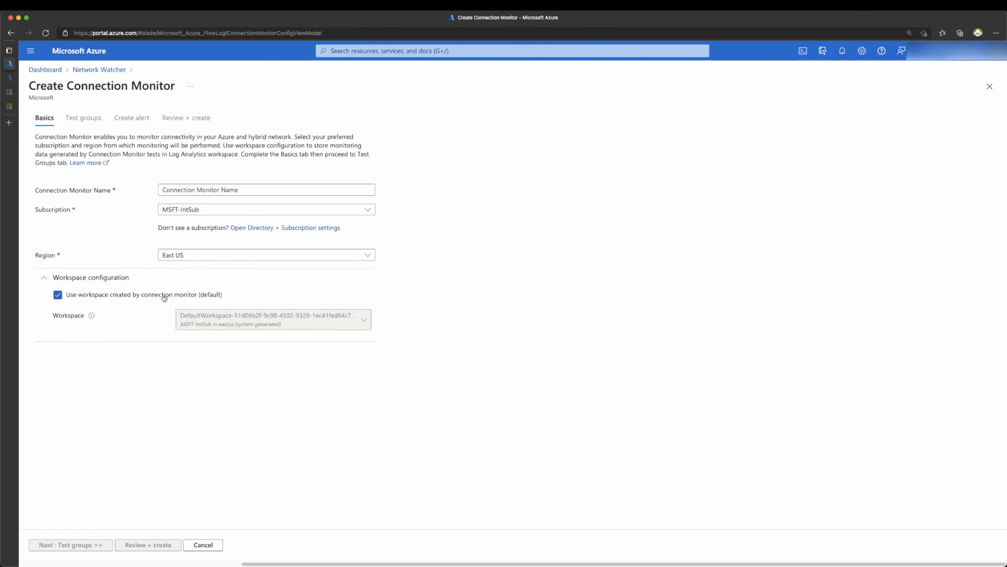
left_click(183, 255)
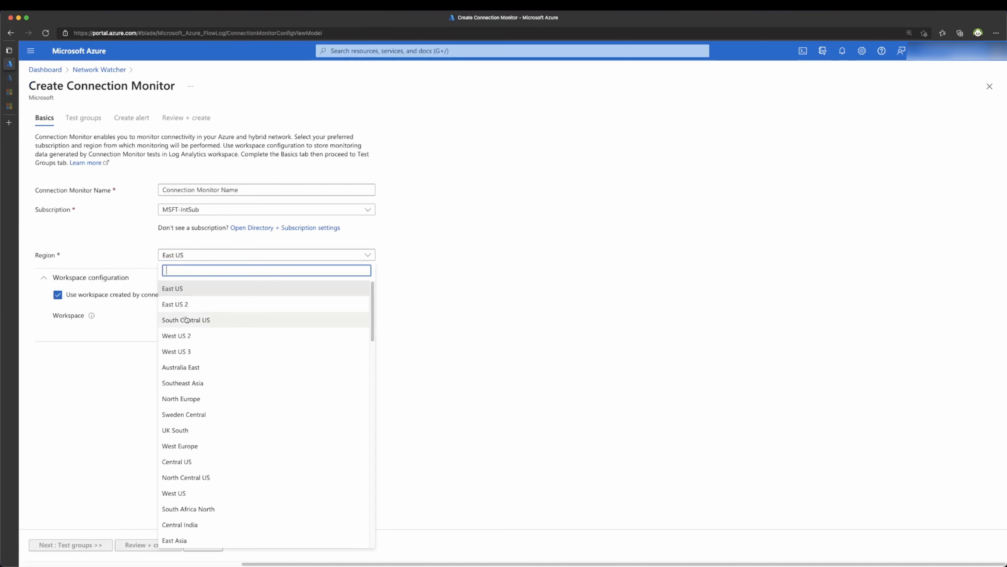
left_click(185, 305)
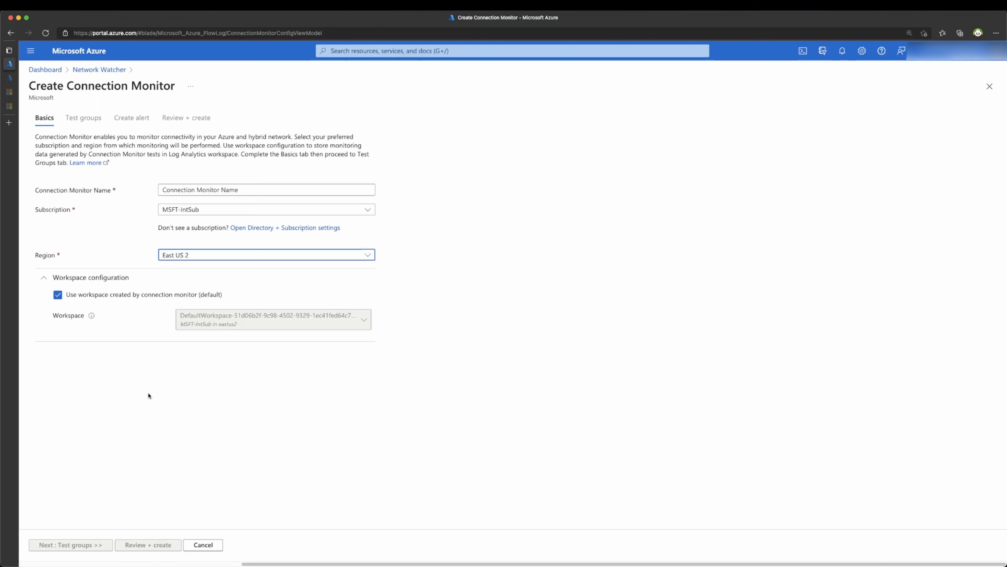
left_click(192, 188)
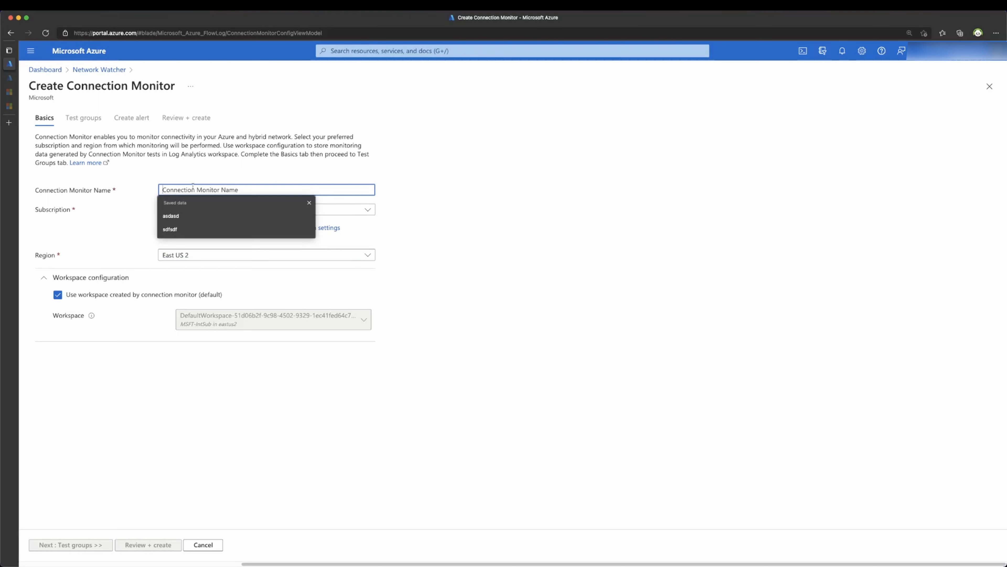
type("NetMoni")
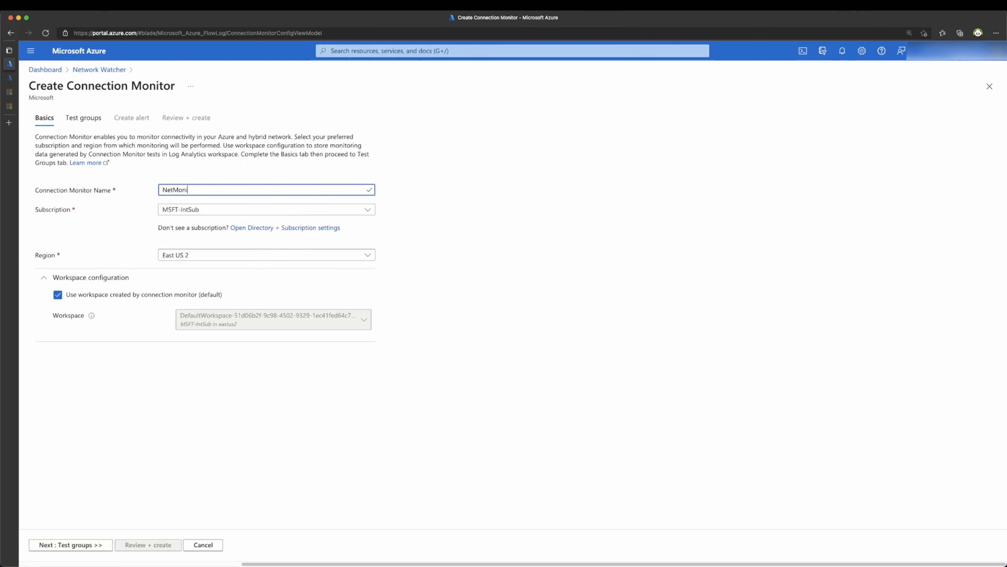
type("tor2")
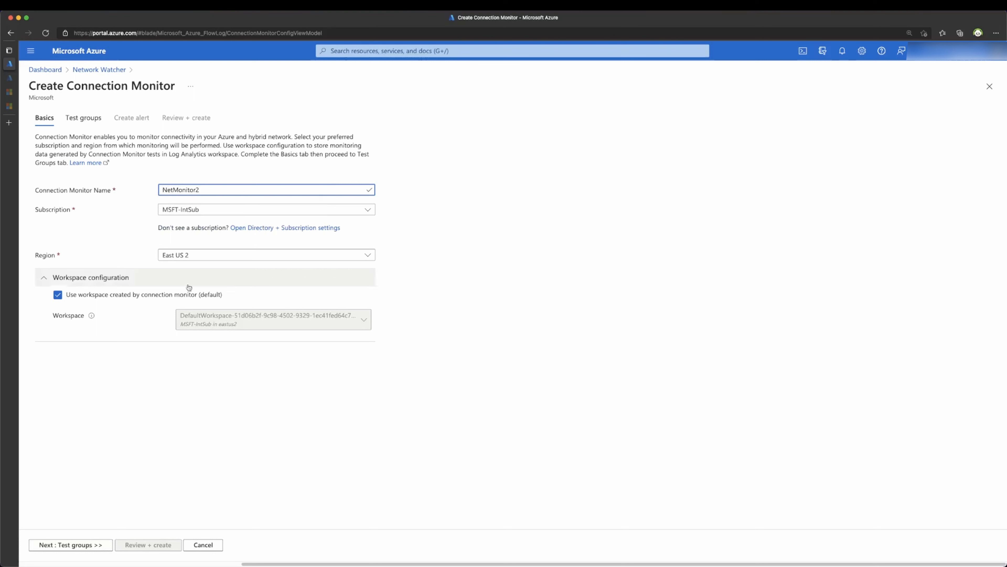
left_click(81, 546)
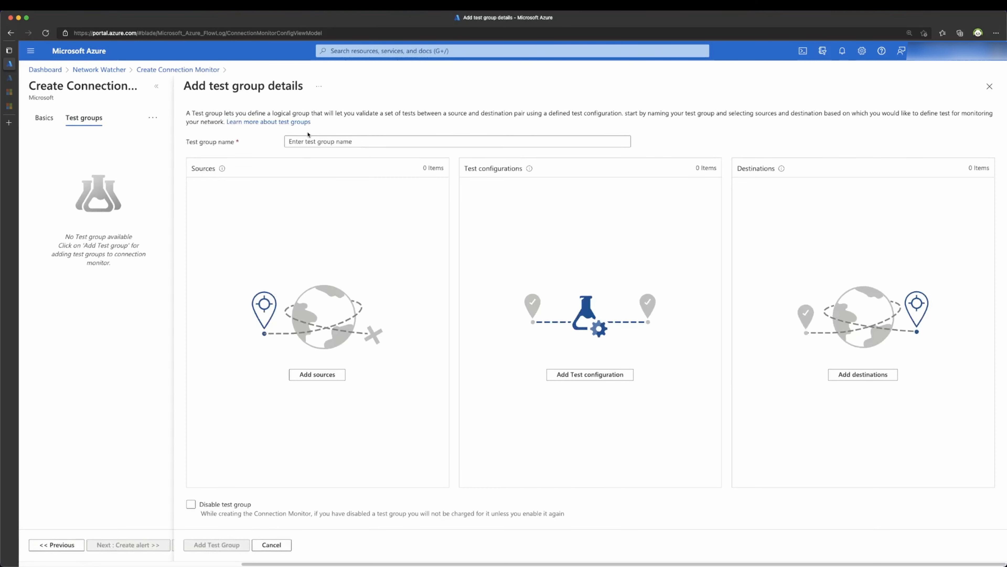
Step: Name the test group On-premisesMonitoring and add the app-subnet VM ntwan-vpn-vm1 at 10.20.10.4 as source
left_click(308, 139)
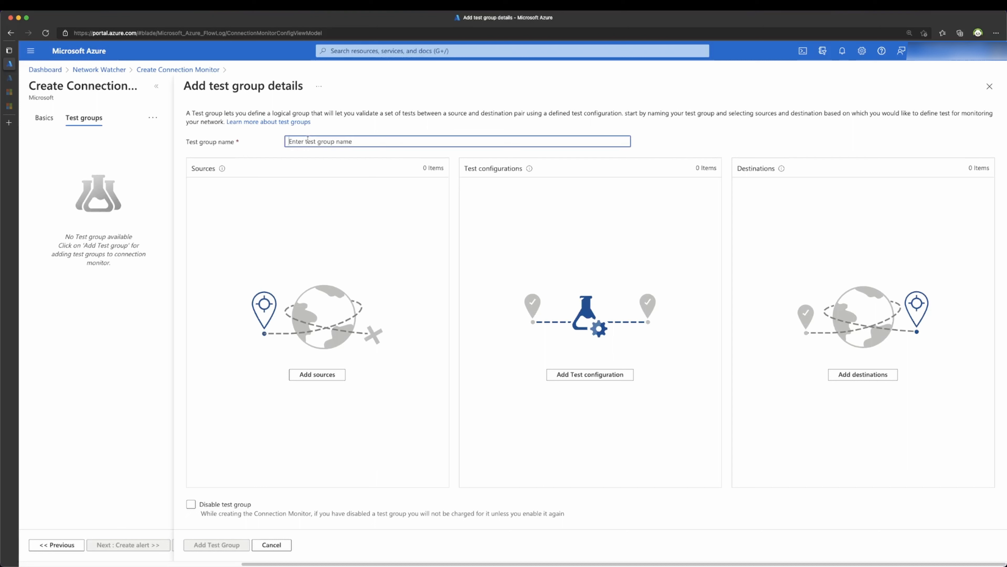
type("On-premisesMonitoring")
left_click(336, 374)
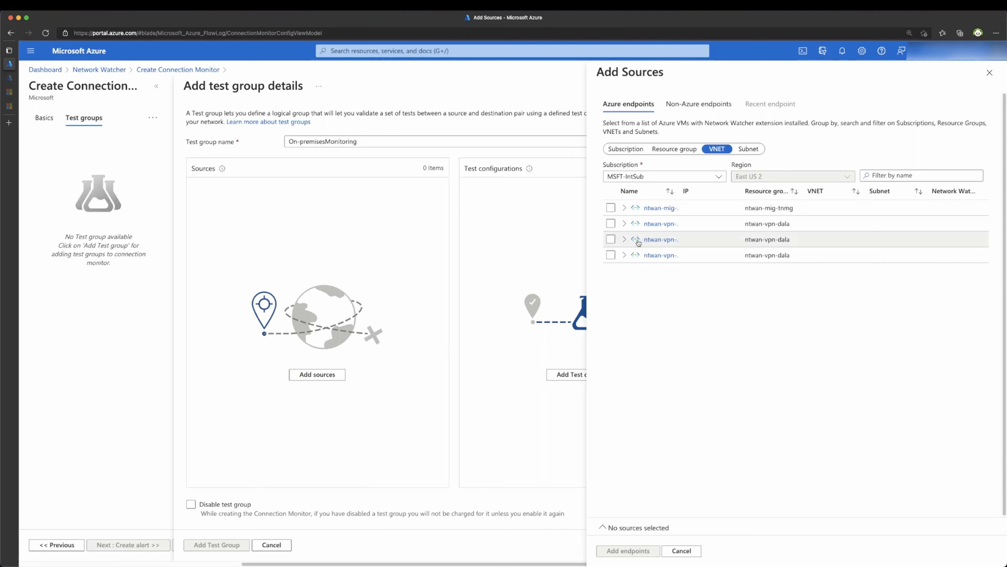
left_click(627, 224)
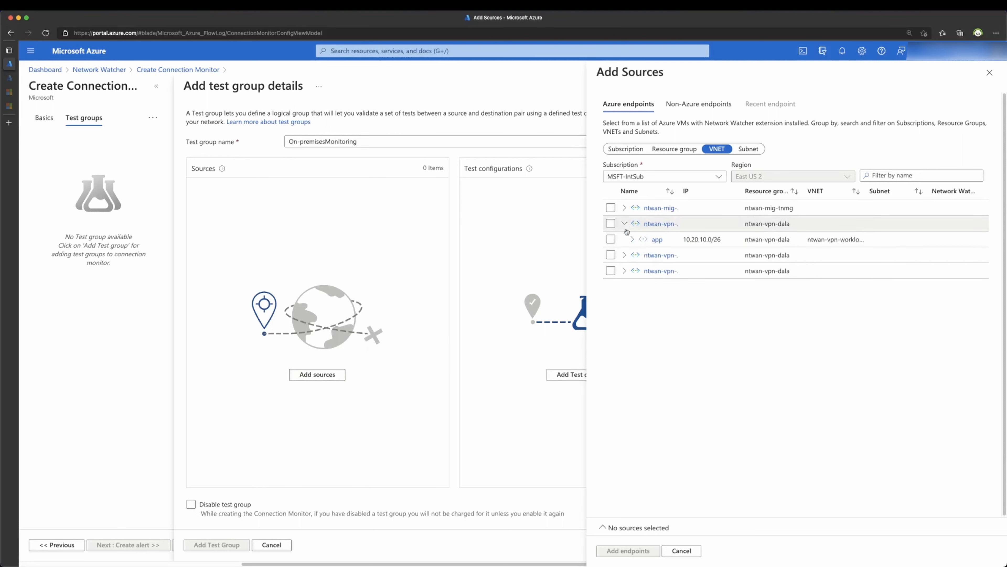
left_click(632, 239)
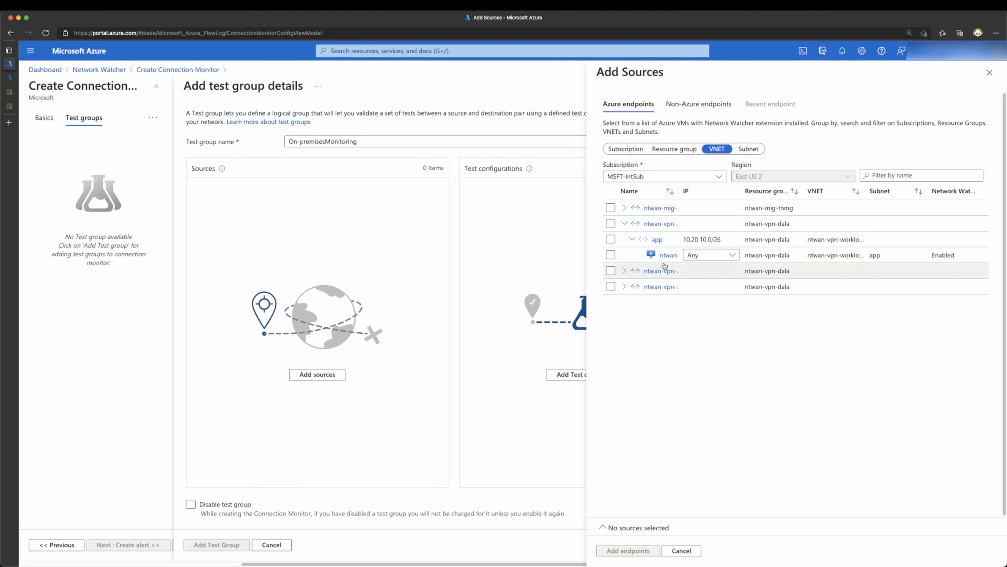
left_click(694, 254)
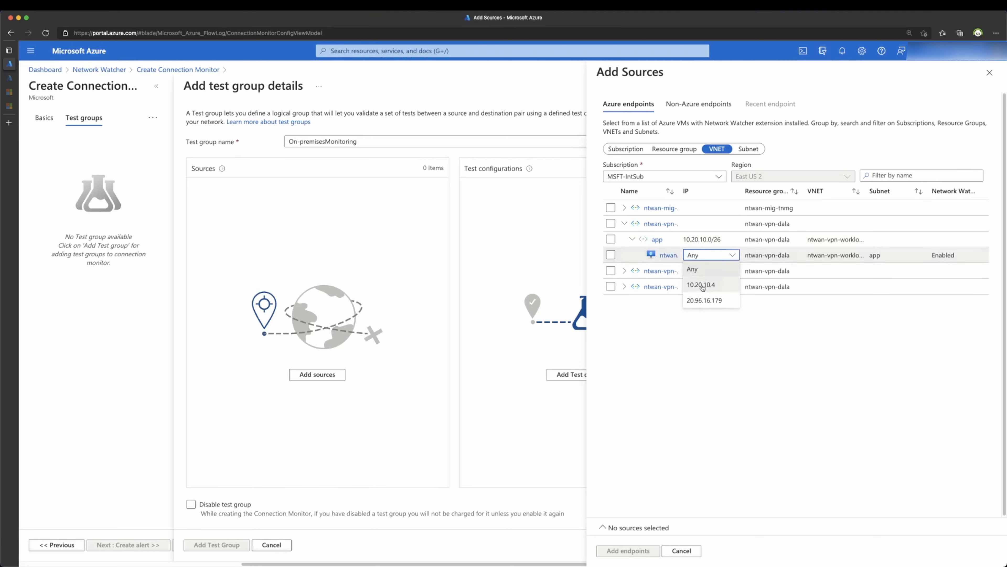
left_click(702, 285)
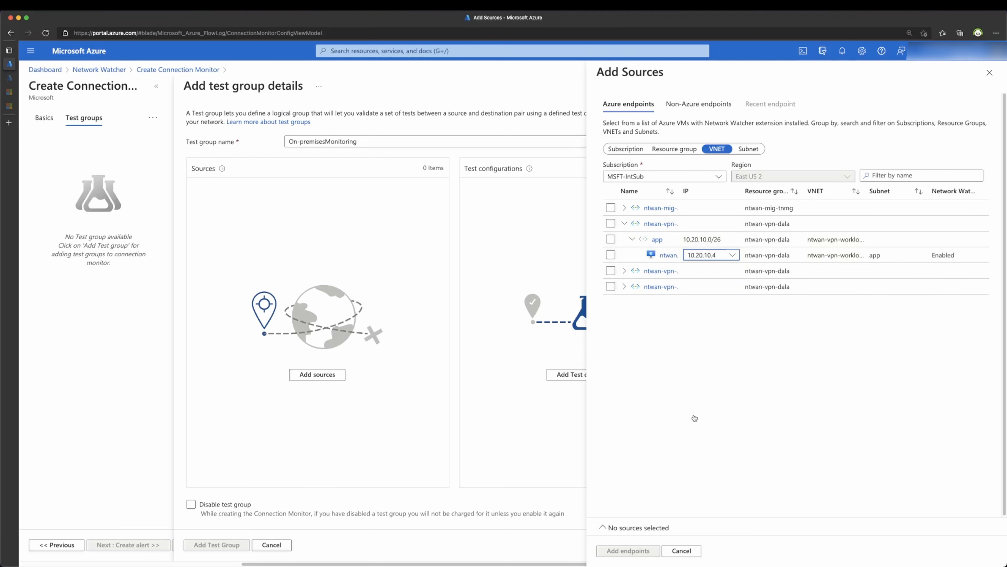
left_click(611, 255)
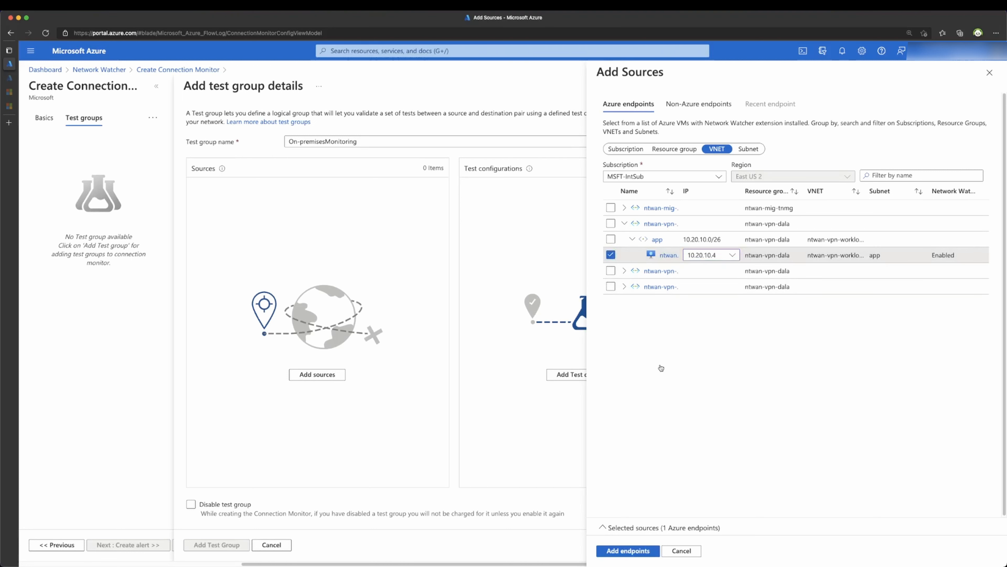
left_click(626, 551)
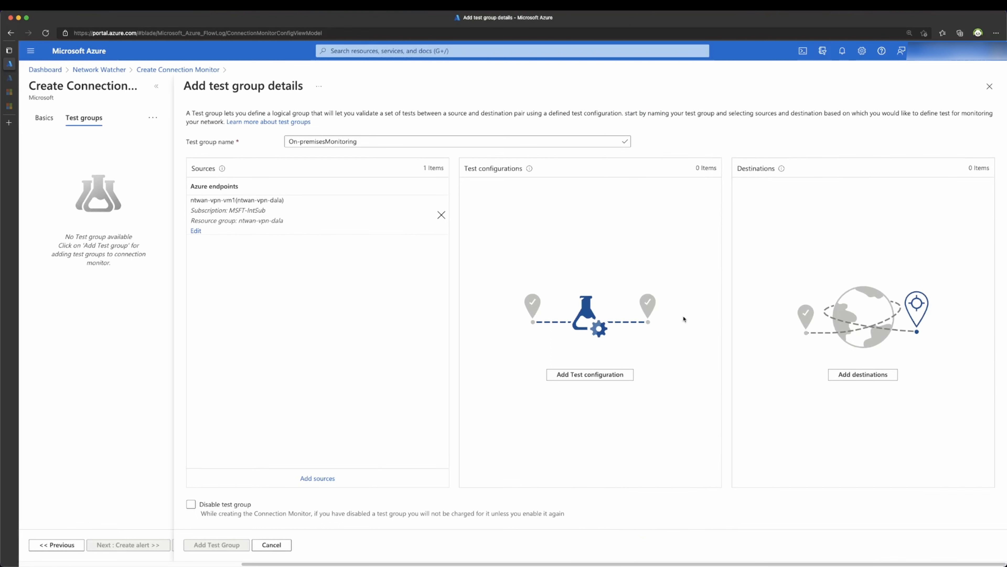
Step: Add a test configuration named PingTest using the ICMP protocol
left_click(594, 374)
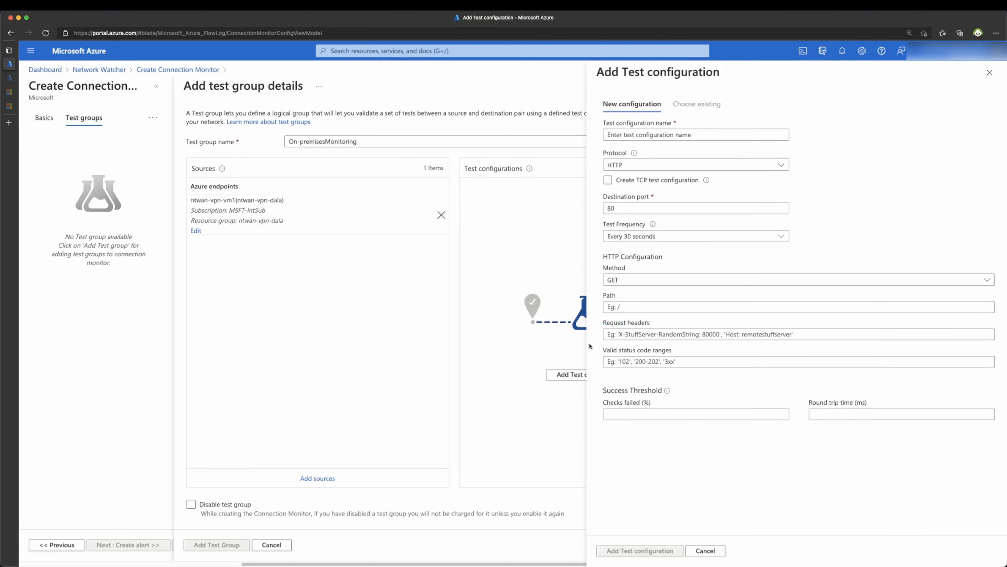
left_click(626, 166)
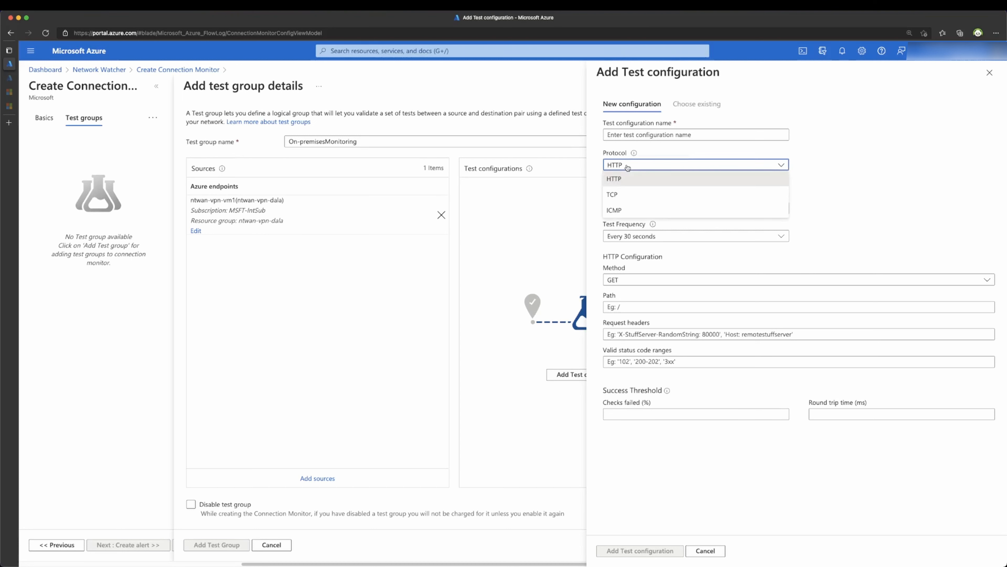
left_click(615, 210)
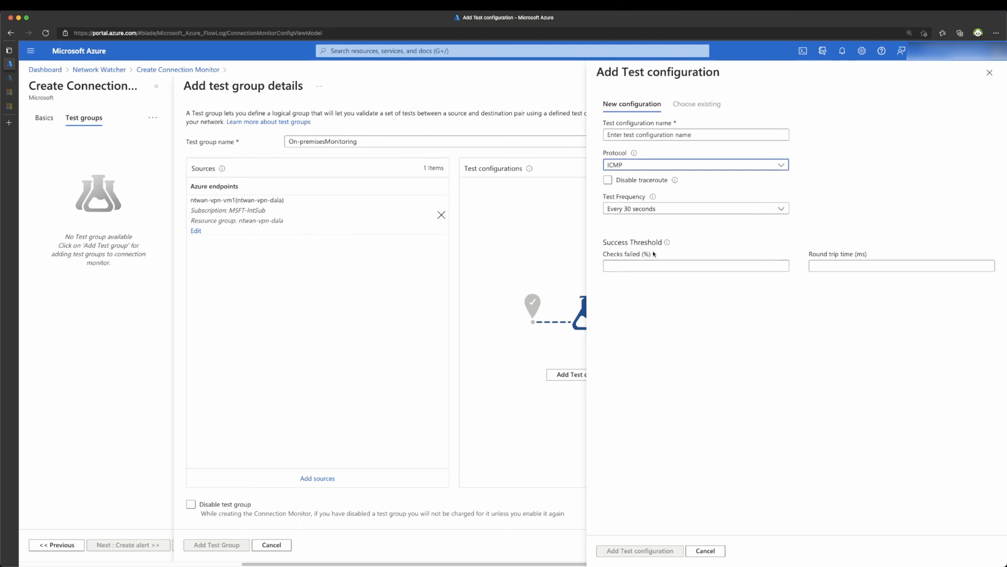
left_click(652, 135)
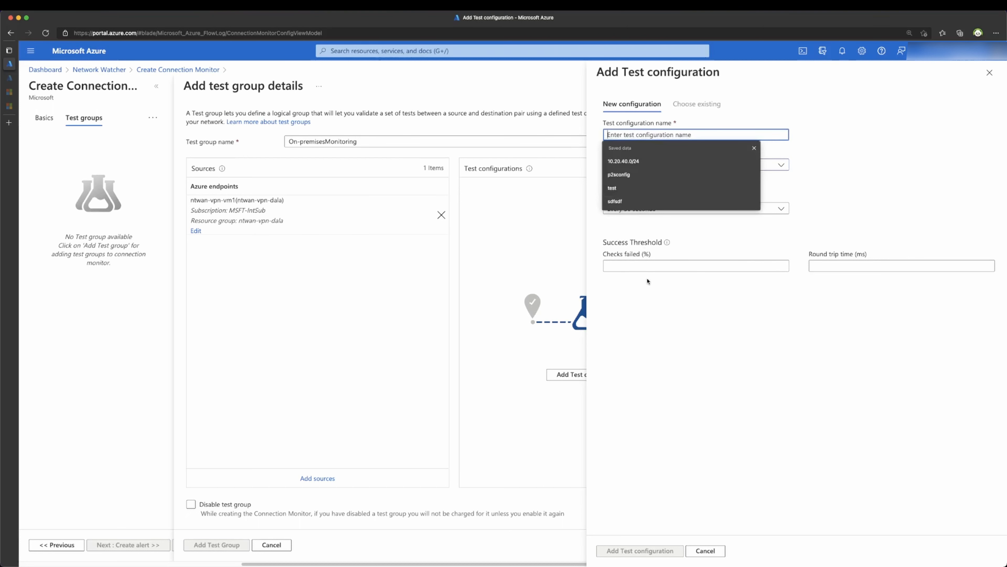
type("PingTest")
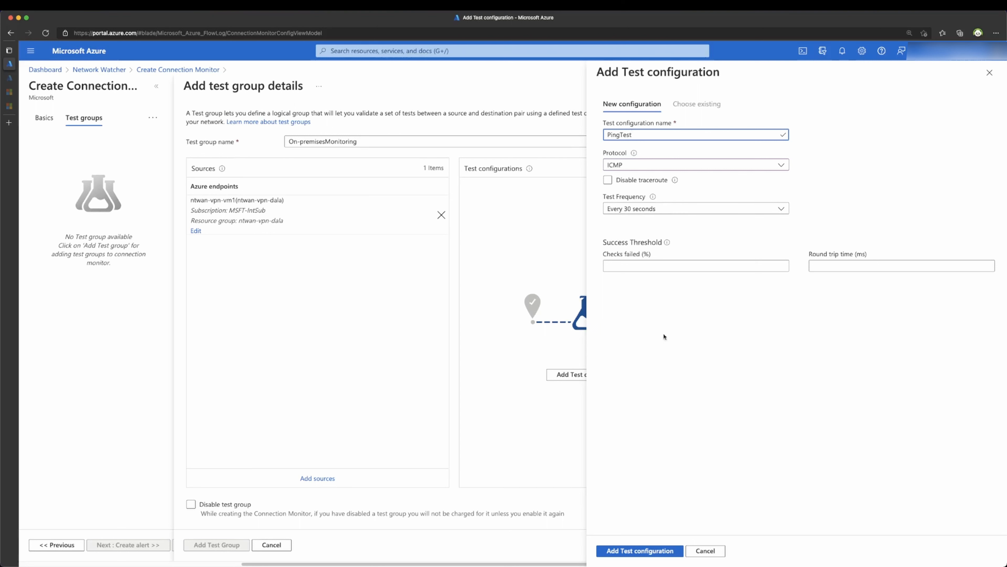
left_click(654, 555)
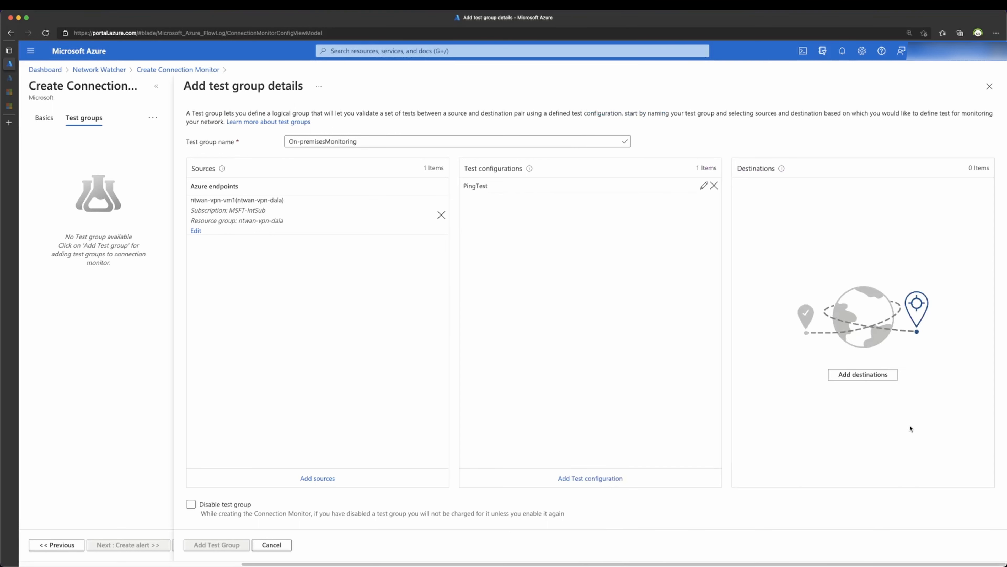
Step: Add the custom external address 10.150.10.2 and set it as the destination endpoint
left_click(872, 377)
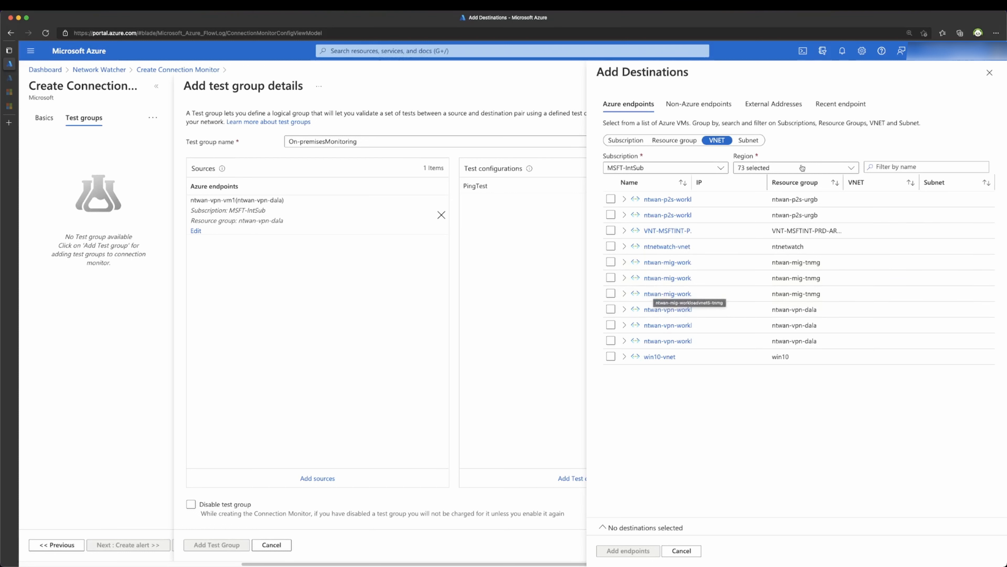
left_click(794, 104)
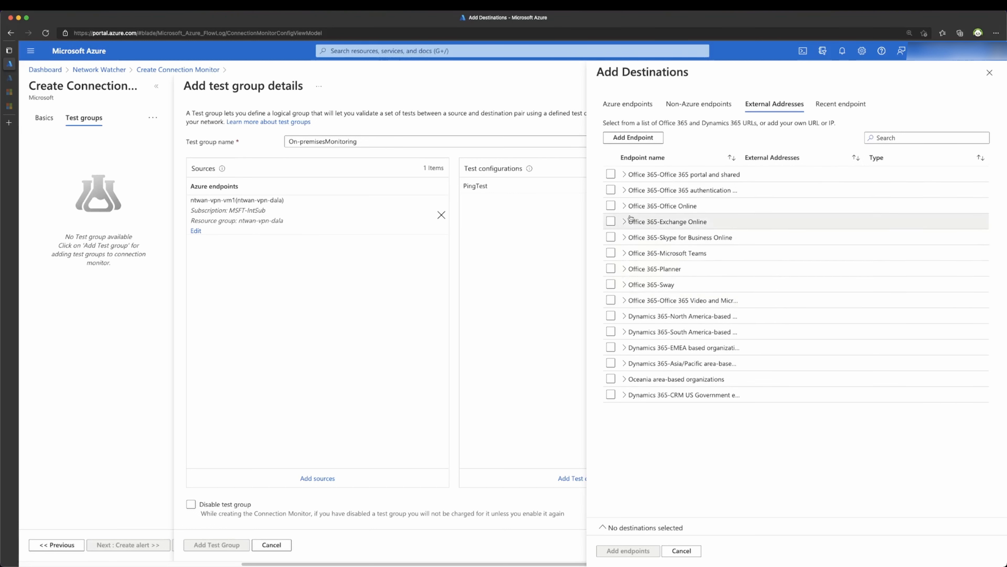
left_click(627, 139)
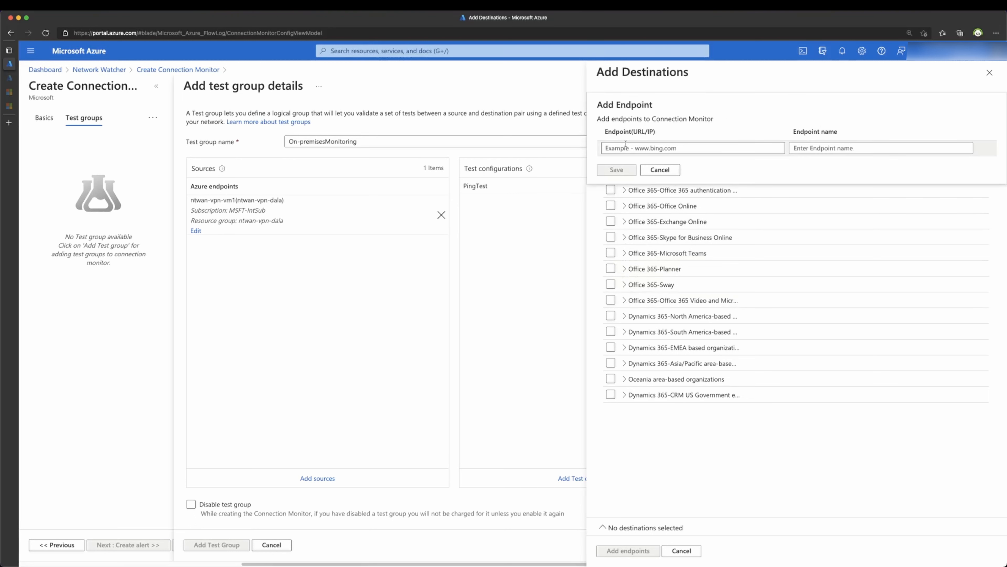
left_click(626, 148)
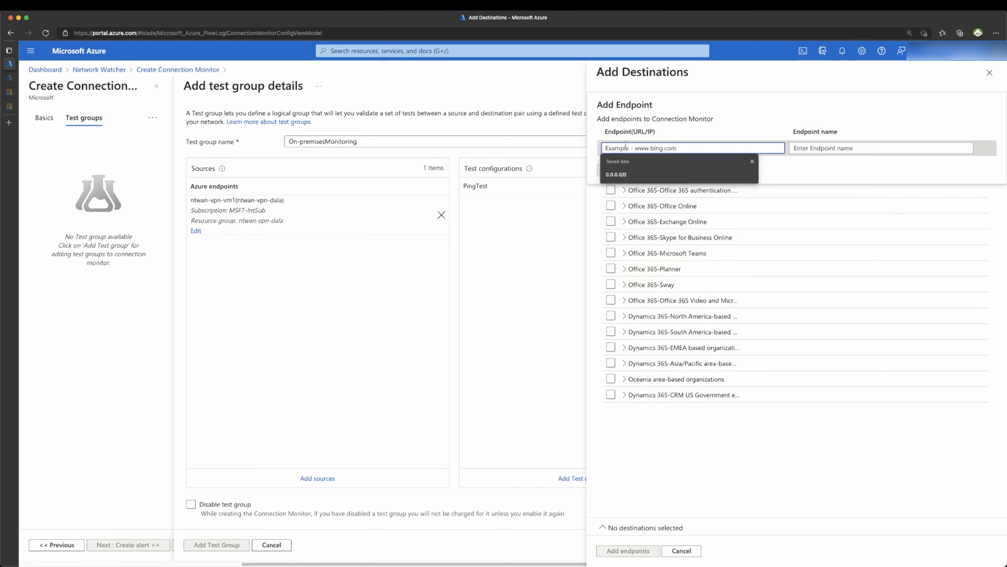
type("10.15")
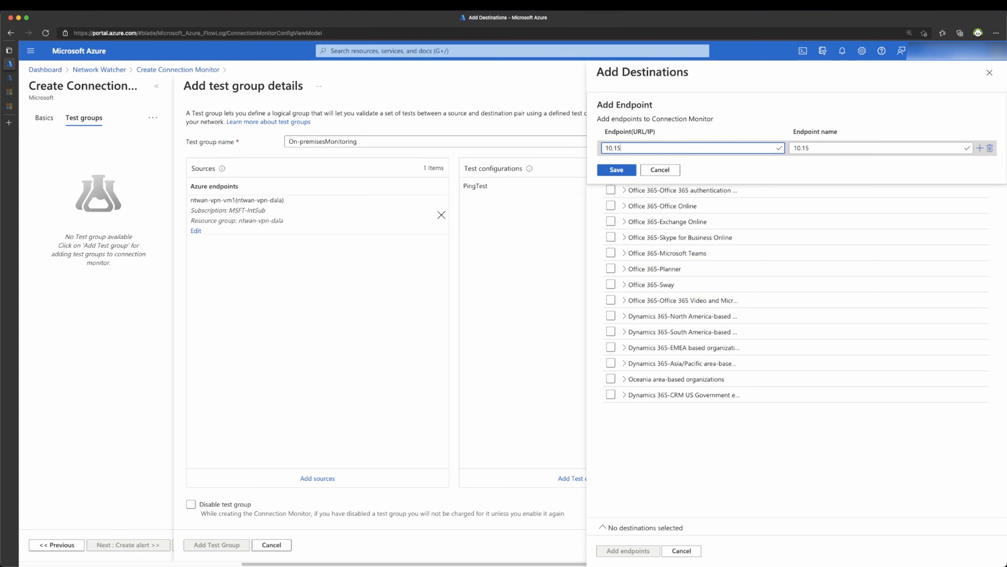
type("0.10.2")
left_click(607, 169)
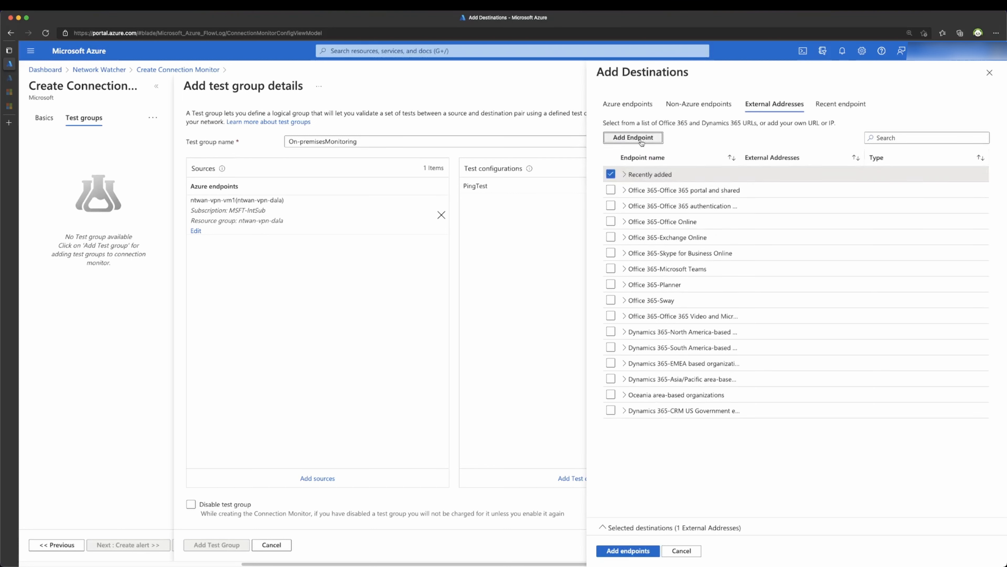
left_click(625, 175)
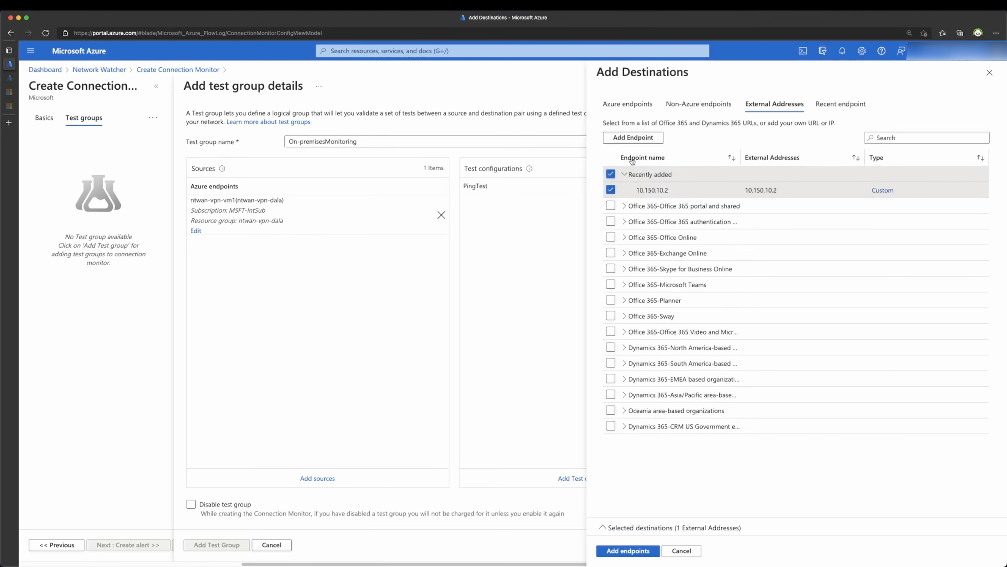
left_click(628, 554)
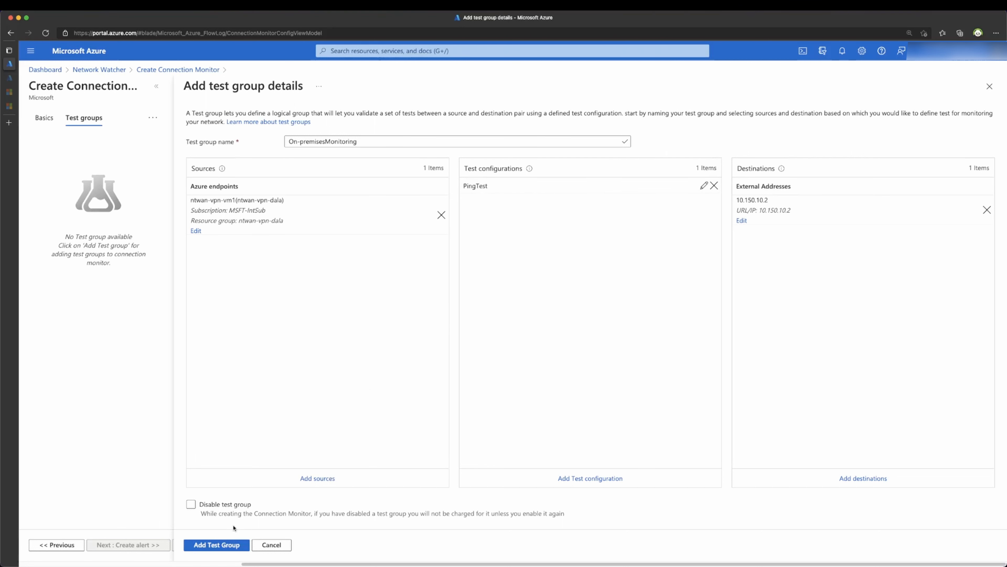
Step: Save the On-premisesMonitoring test group, enable an alert using the existing email action group, then review
left_click(224, 547)
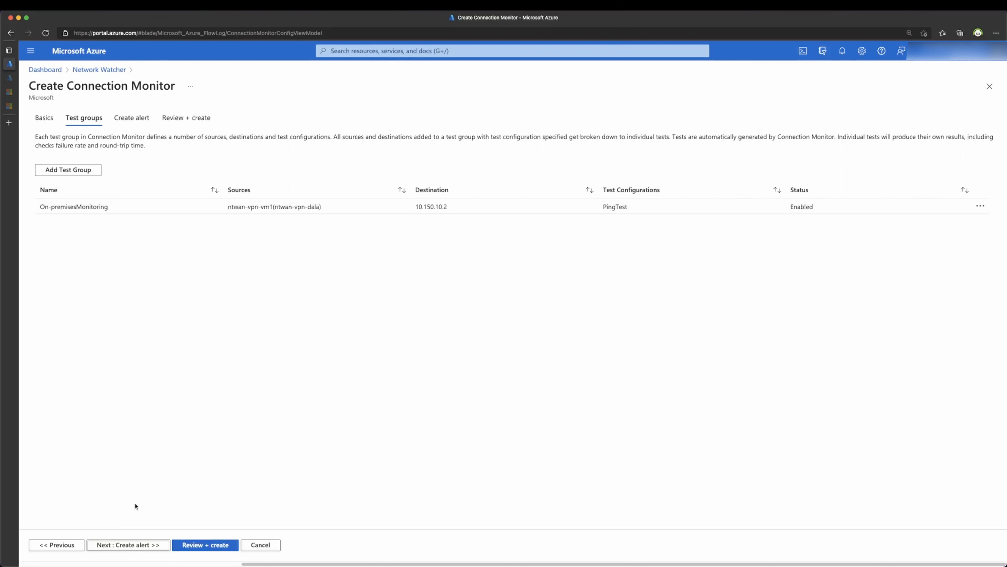
left_click(126, 547)
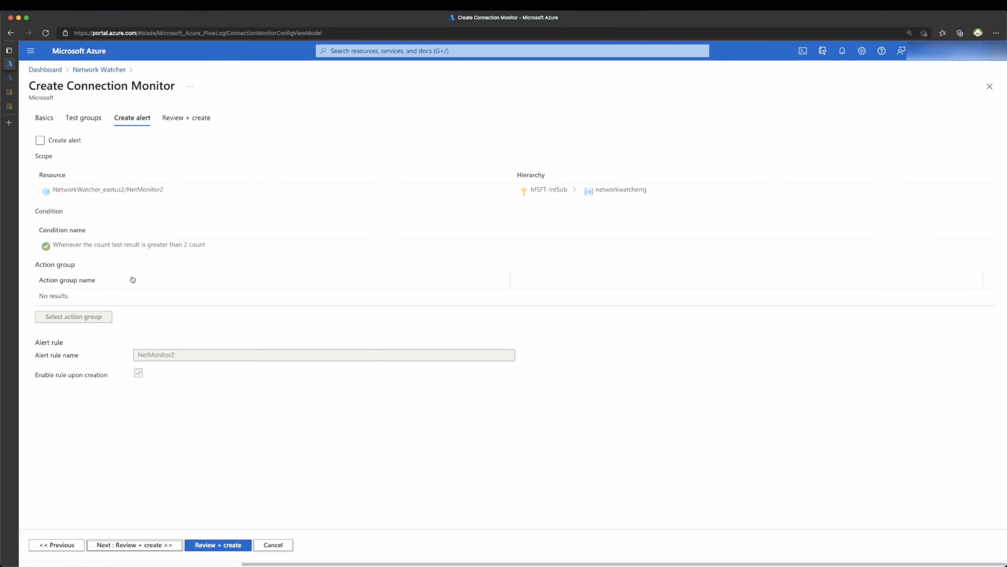
left_click(41, 143)
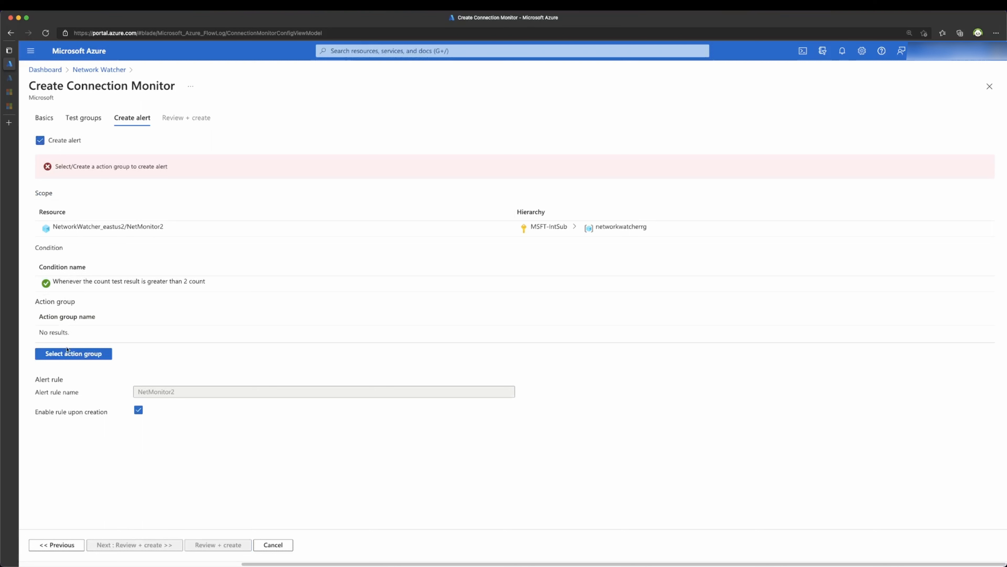
left_click(68, 358)
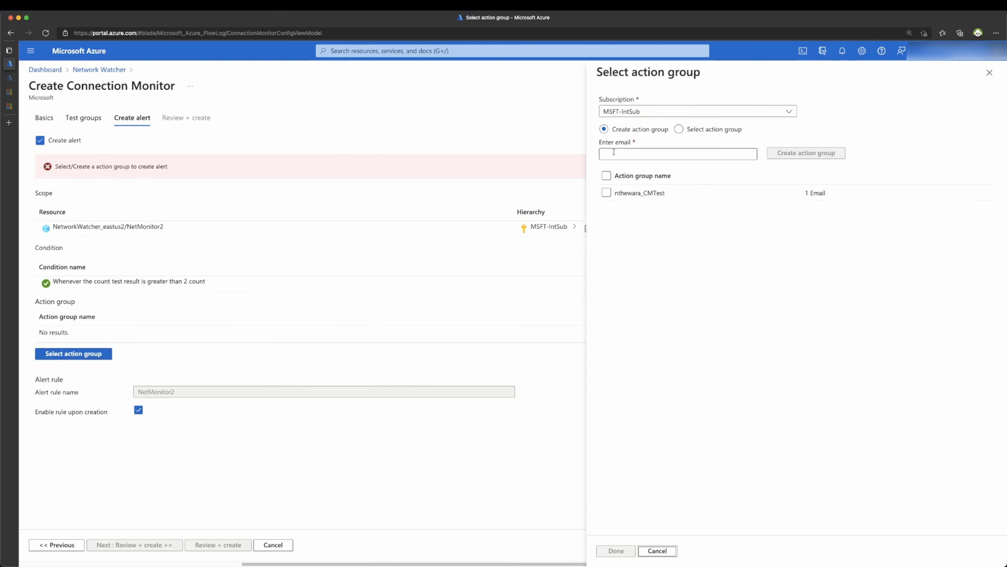
left_click(613, 191)
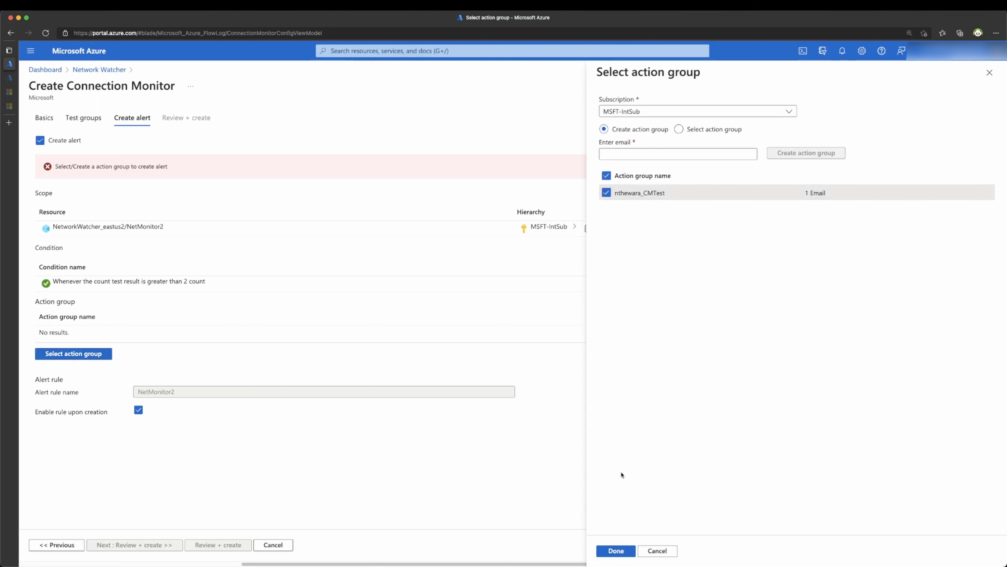
left_click(615, 551)
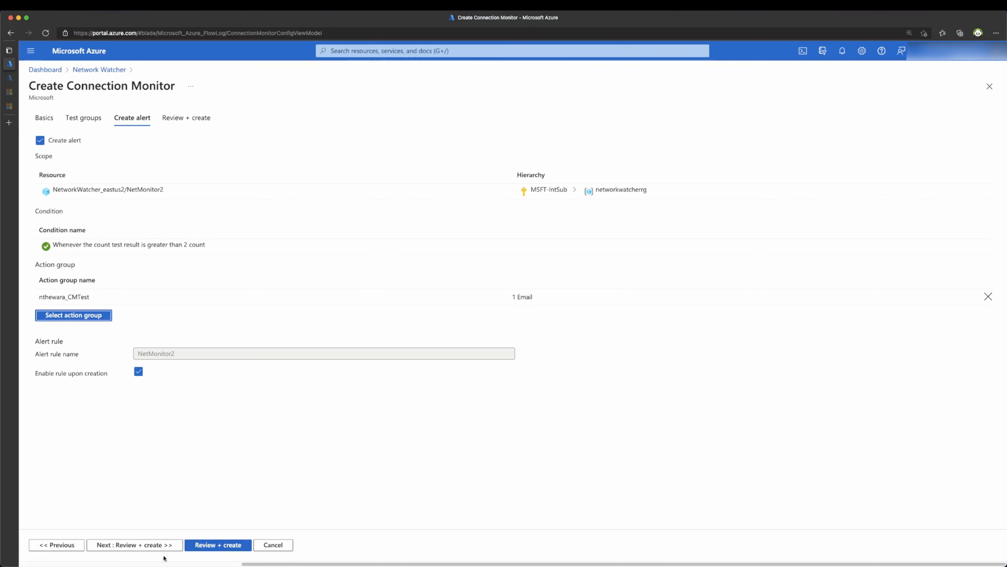
left_click(161, 547)
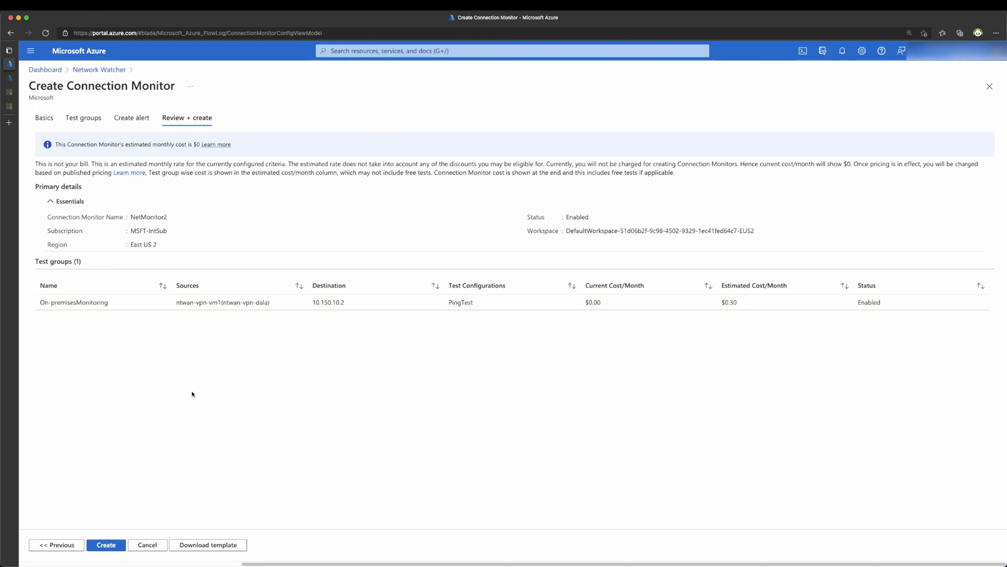
Step: Create NetMonitor2, then open OnpremisesMonitoring's onpremisestest configuration to list its tests
left_click(102, 547)
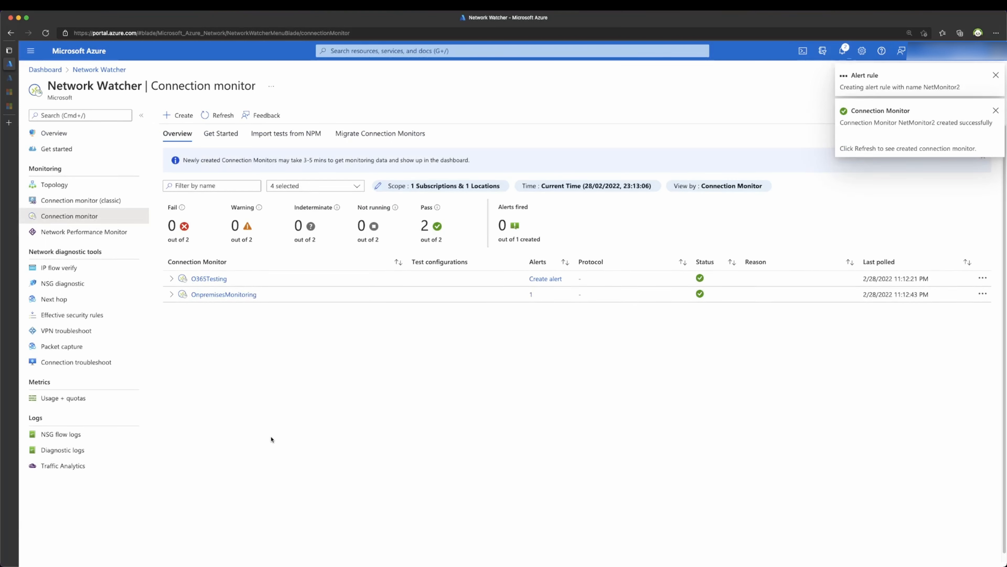
left_click(238, 294)
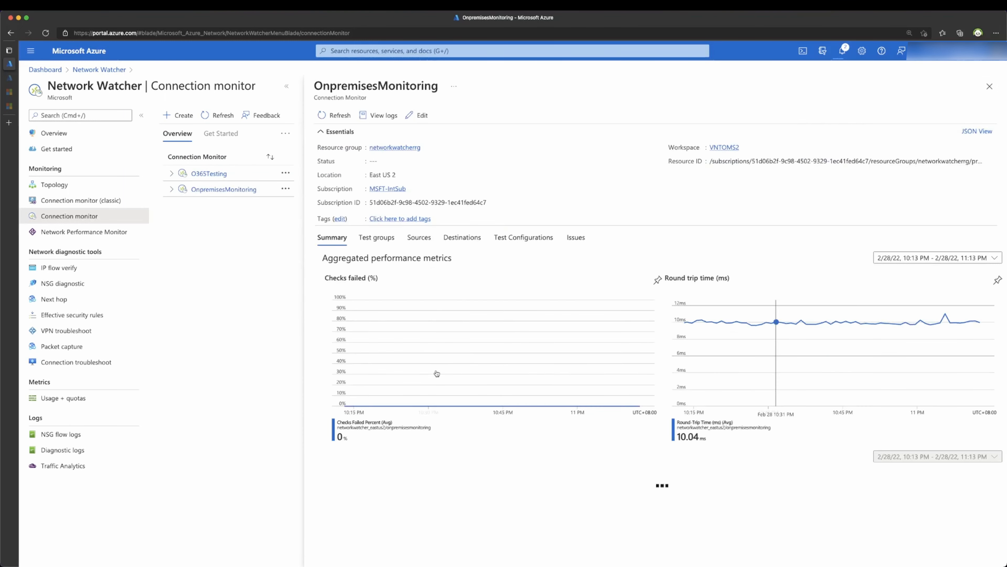
scroll(468, 369, "down", 5)
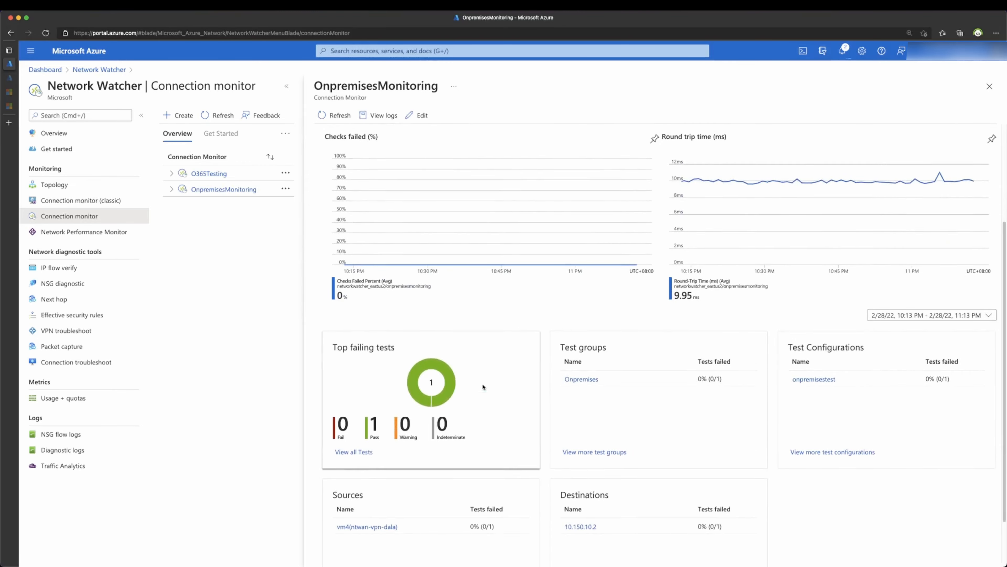
scroll(478, 381, "up", 5)
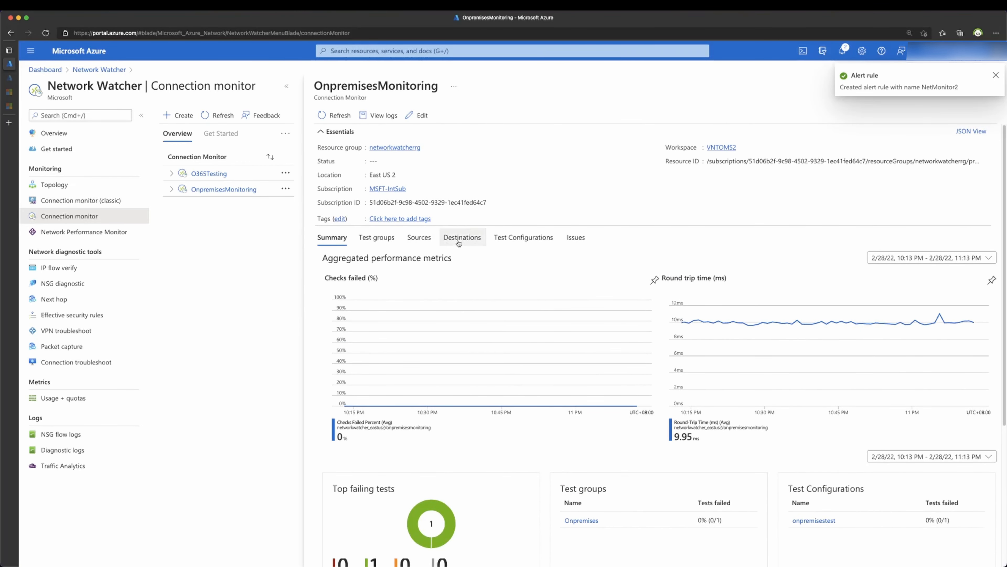
left_click(491, 241)
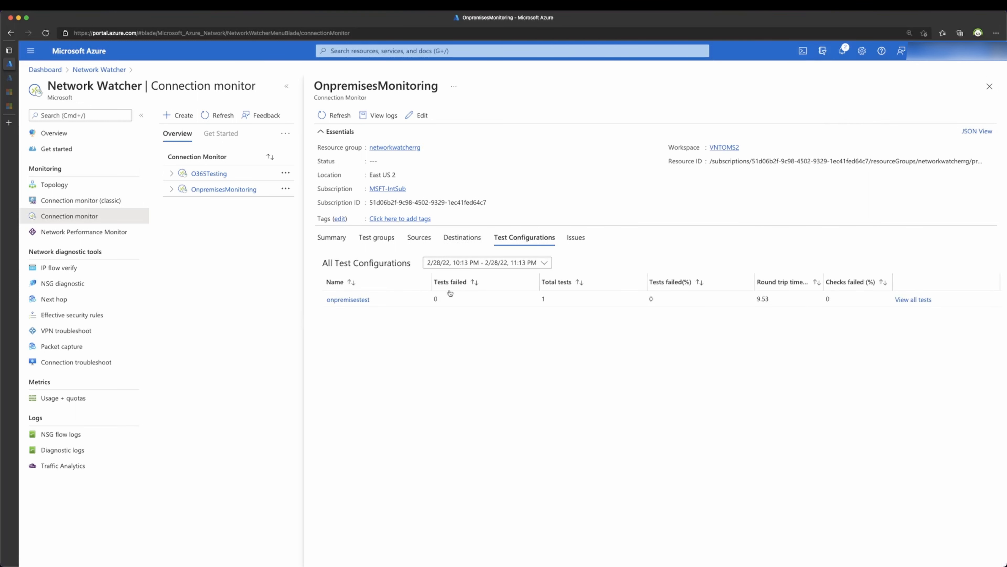
left_click(470, 264)
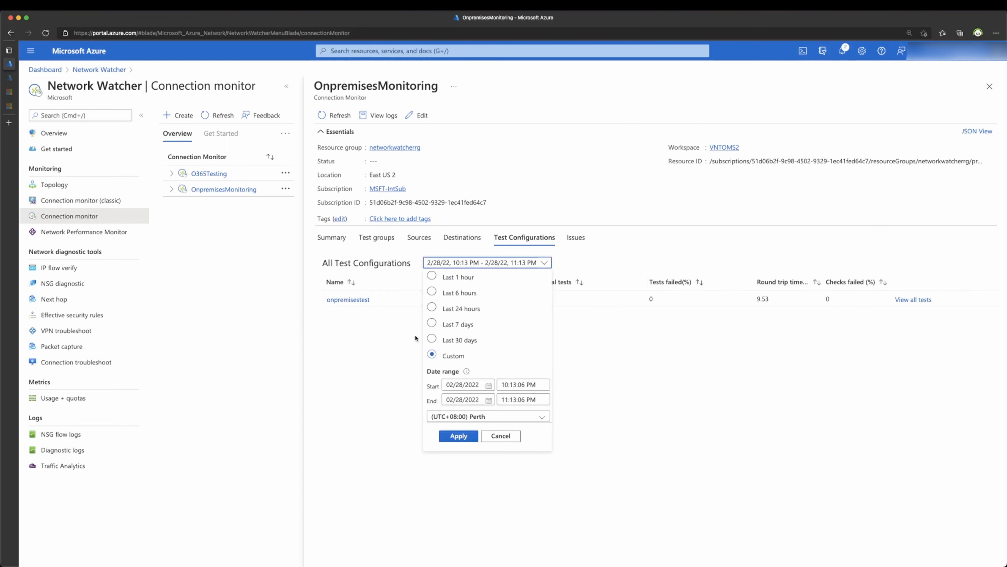
left_click(404, 375)
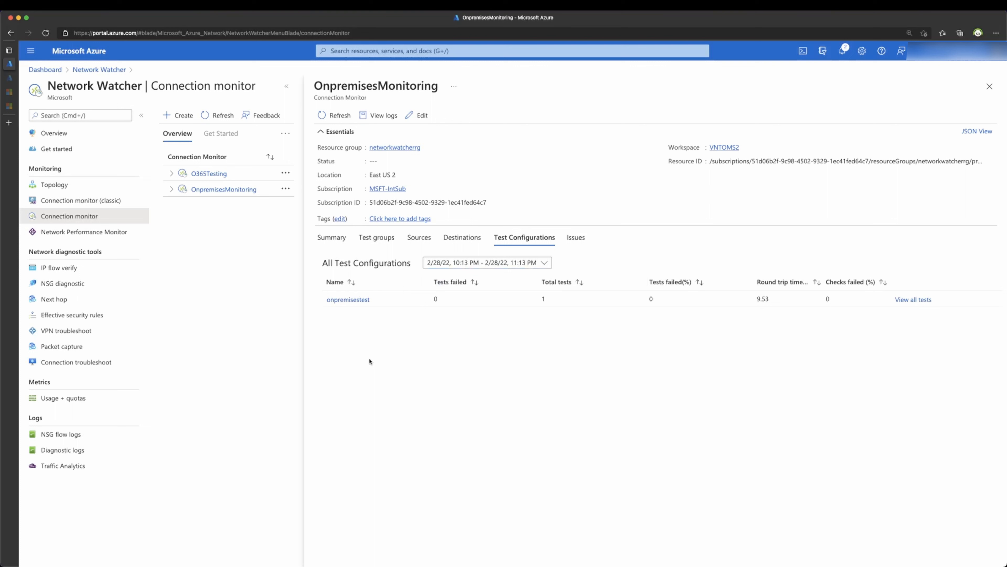
left_click(348, 300)
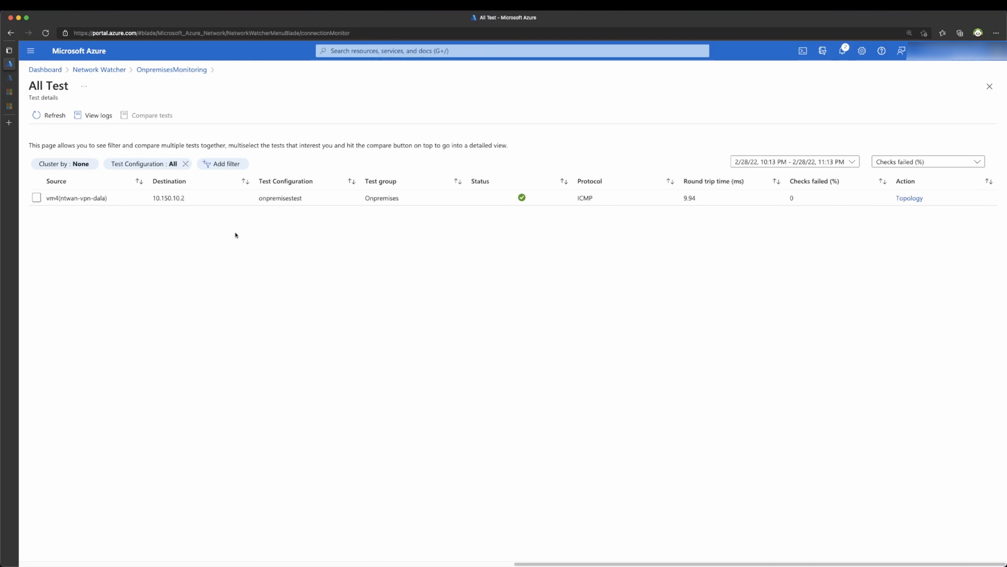
Step: Show the vm4 to 10.150.10.2 topology with the backward path and all hops enabled
left_click(912, 199)
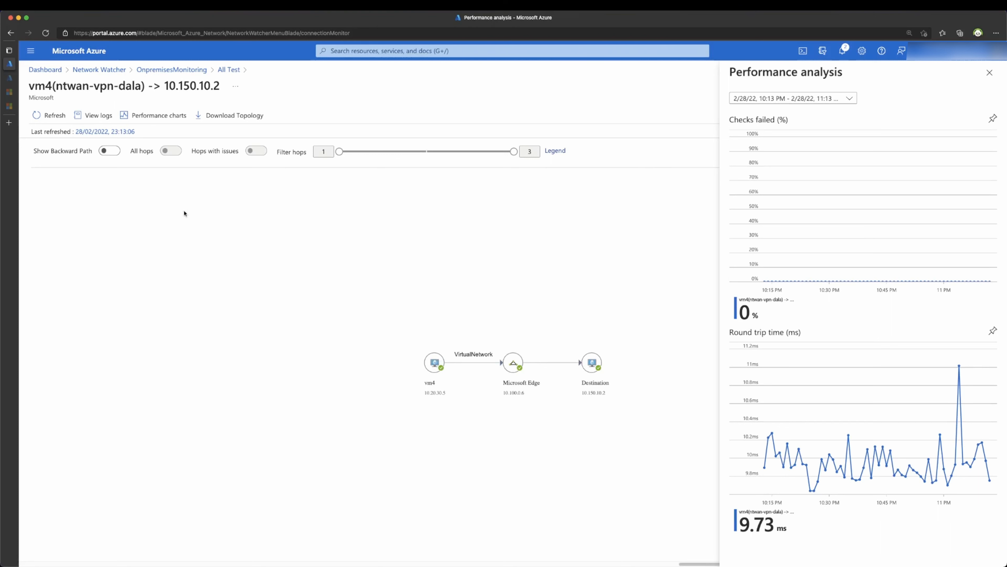
left_click(107, 148)
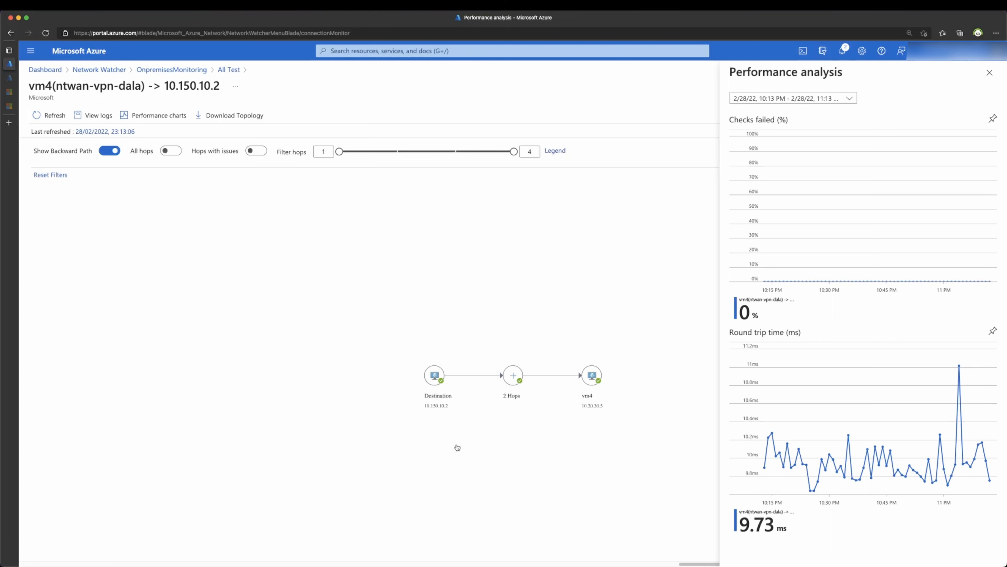
left_click(165, 152)
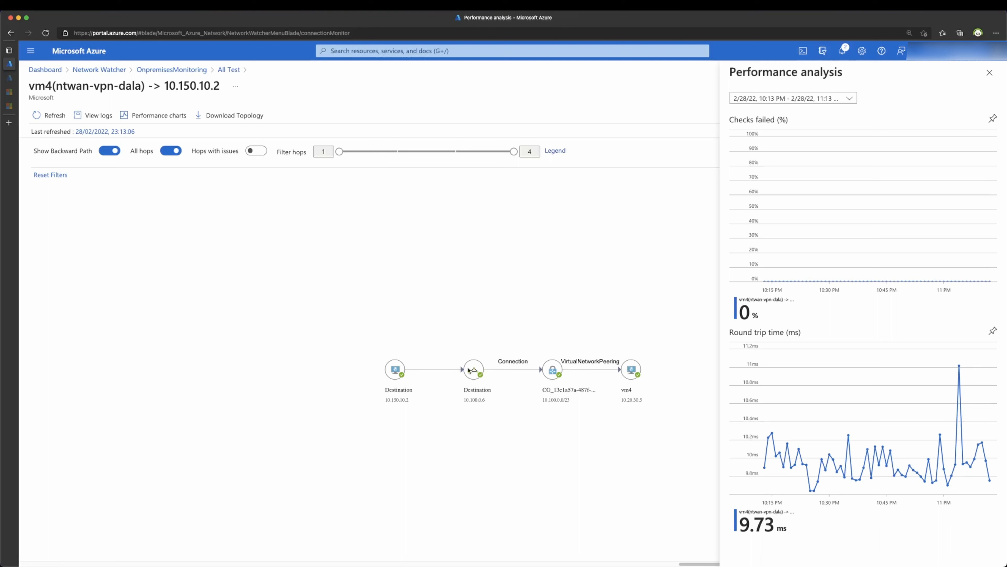
Step: Inspect the hop details for 10.150.10.2, the virtual network gateway and Microsoft Edge
left_click(401, 376)
left_click(551, 373)
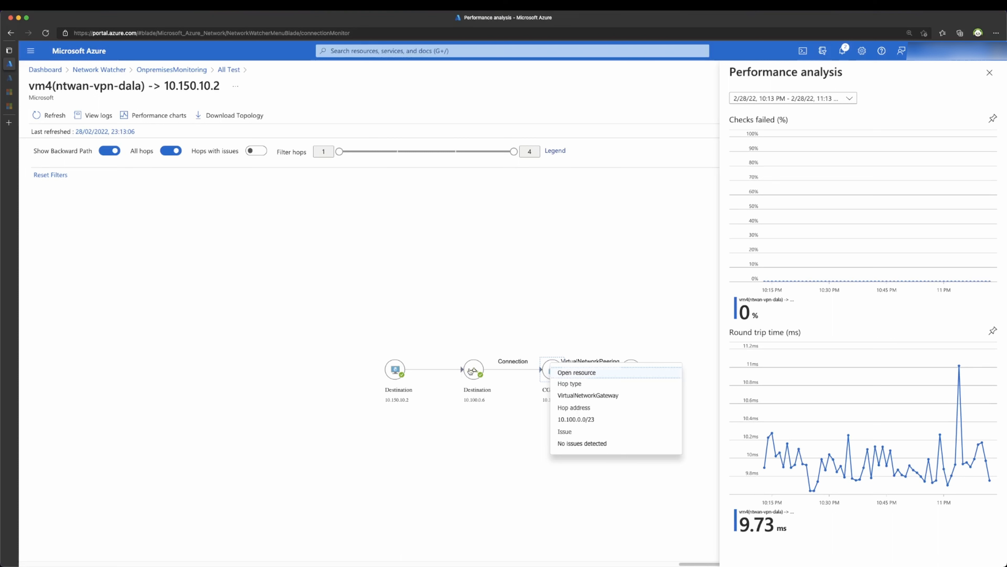
left_click(471, 372)
left_click(509, 467)
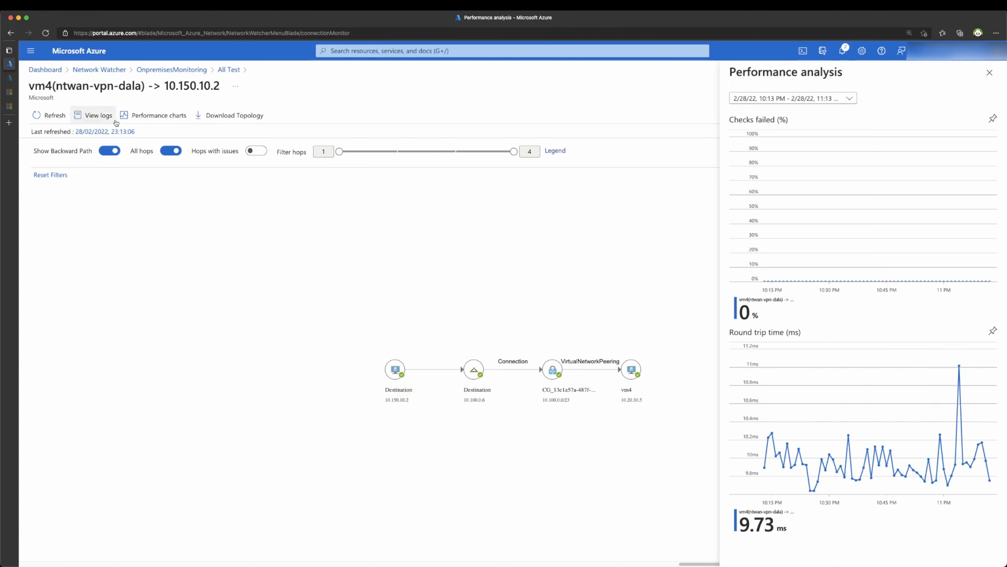
Step: Return to the private Network Monitoring dashboard with its Virtual WAN gateway S2S bandwidth charts
left_click(45, 70)
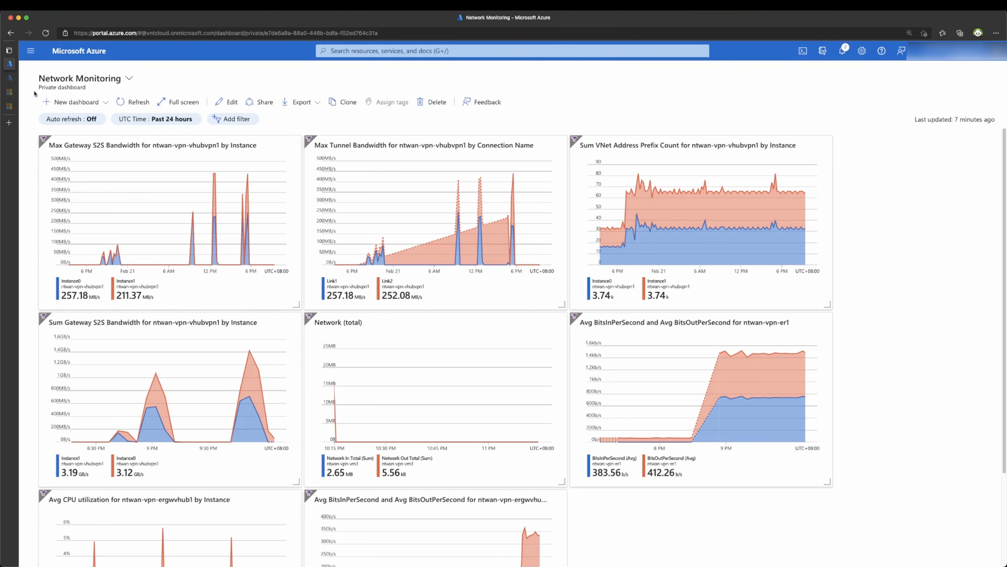
Step: Show the Monitoring Azure Virtual WAN article and read its gateway metrics tables down to View gateway metrics
left_click(16, 94)
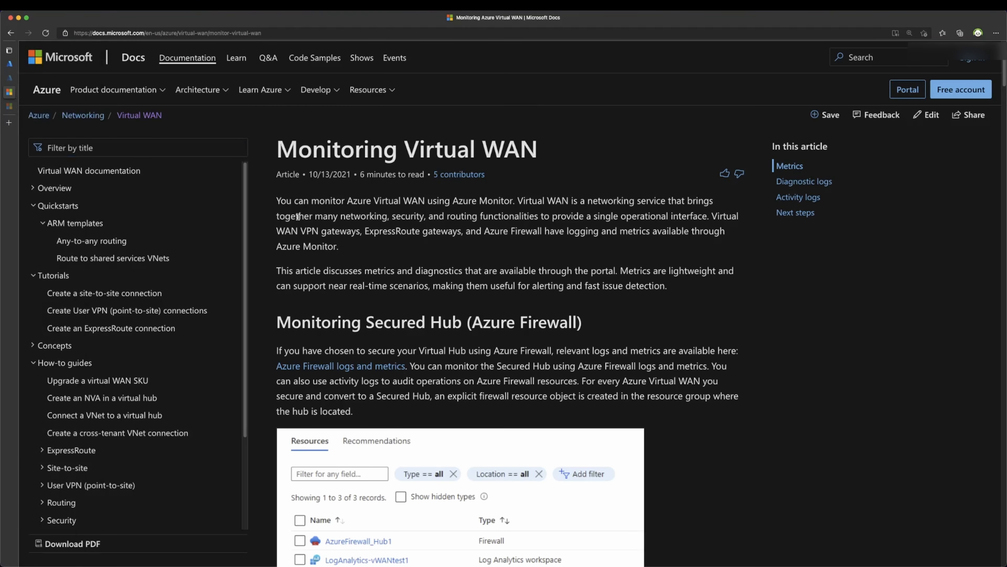
scroll(304, 218, "down", 1)
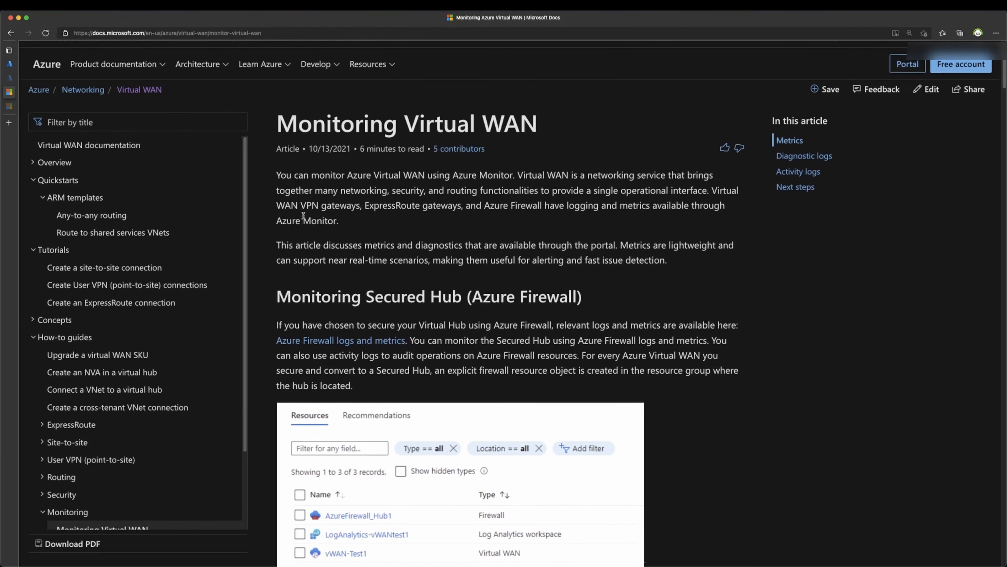
scroll(305, 223, "down", 1)
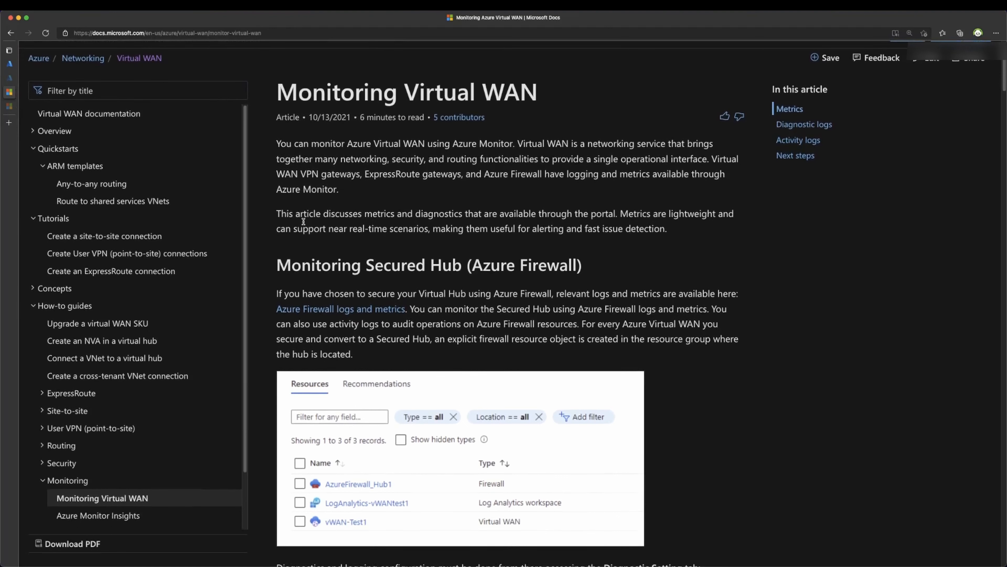
scroll(303, 222, "down", 3)
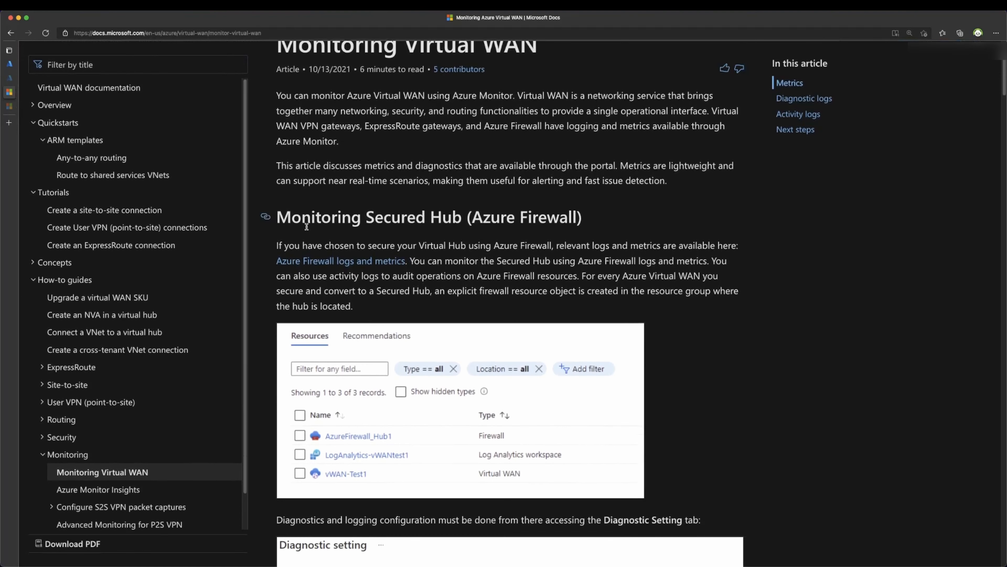
scroll(310, 235, "down", 8)
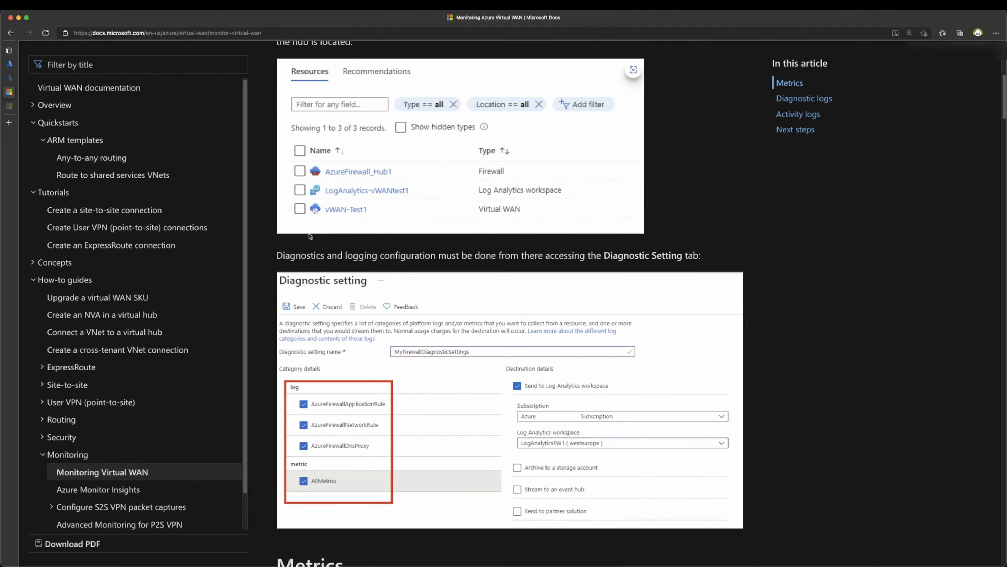
scroll(310, 236, "down", 5)
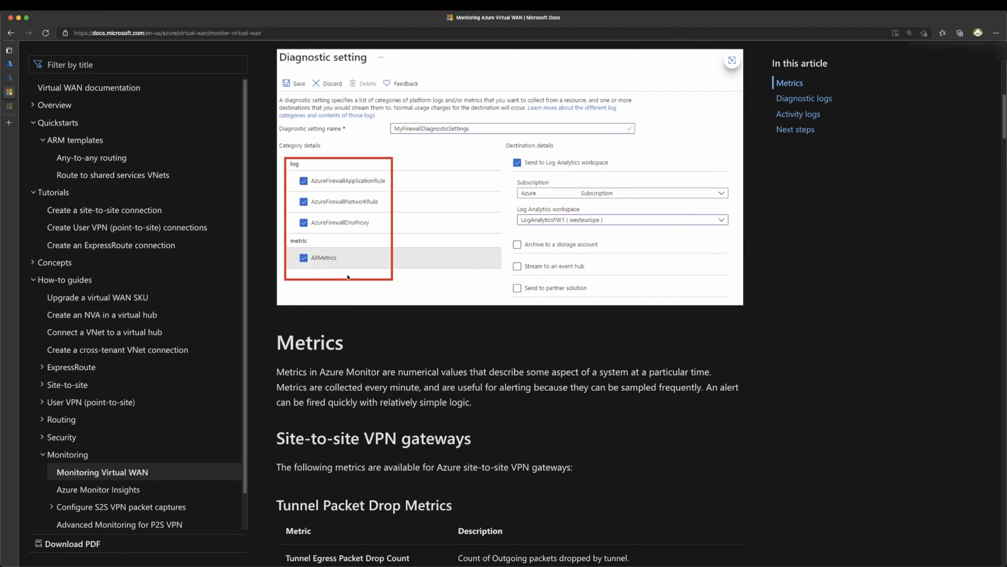
scroll(354, 279, "down", 1)
scroll(354, 280, "down", 7)
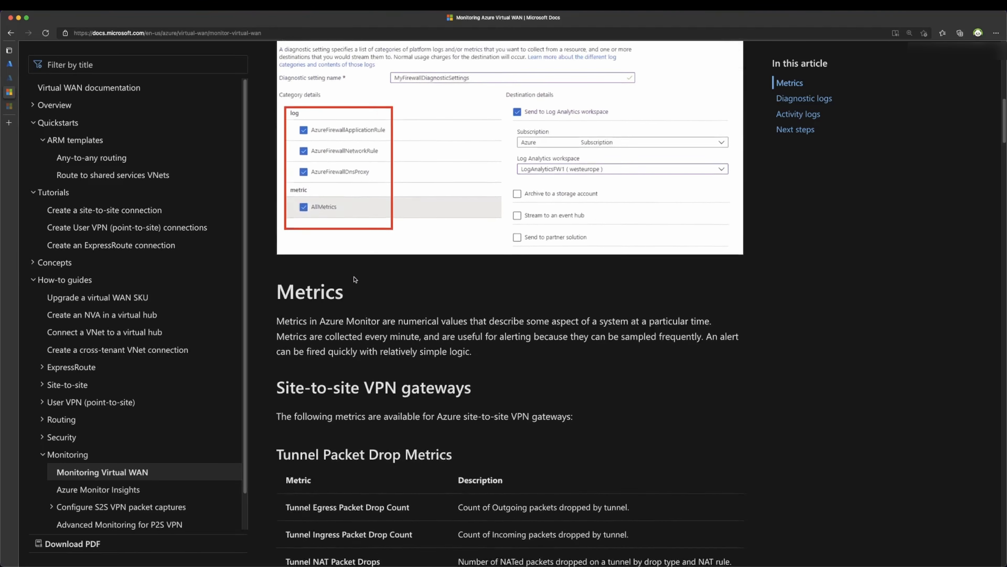
scroll(354, 280, "down", 1)
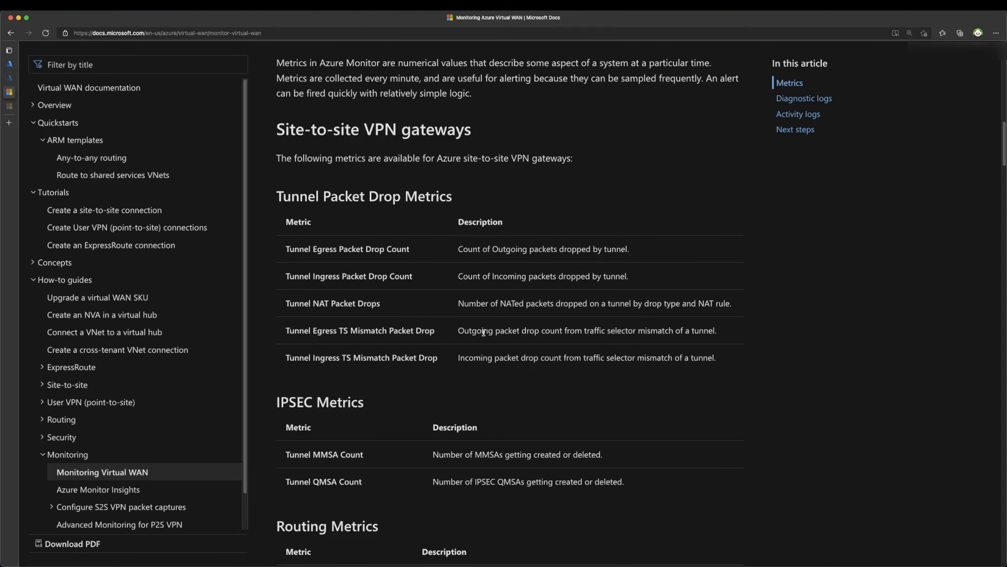
scroll(482, 323, "down", 7)
scroll(471, 327, "down", 13)
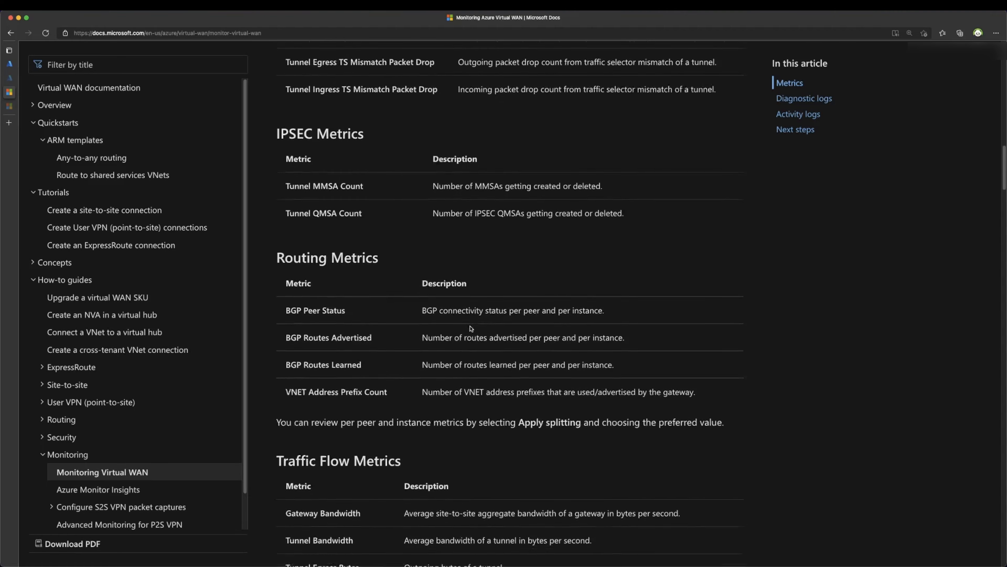
scroll(471, 328, "down", 10)
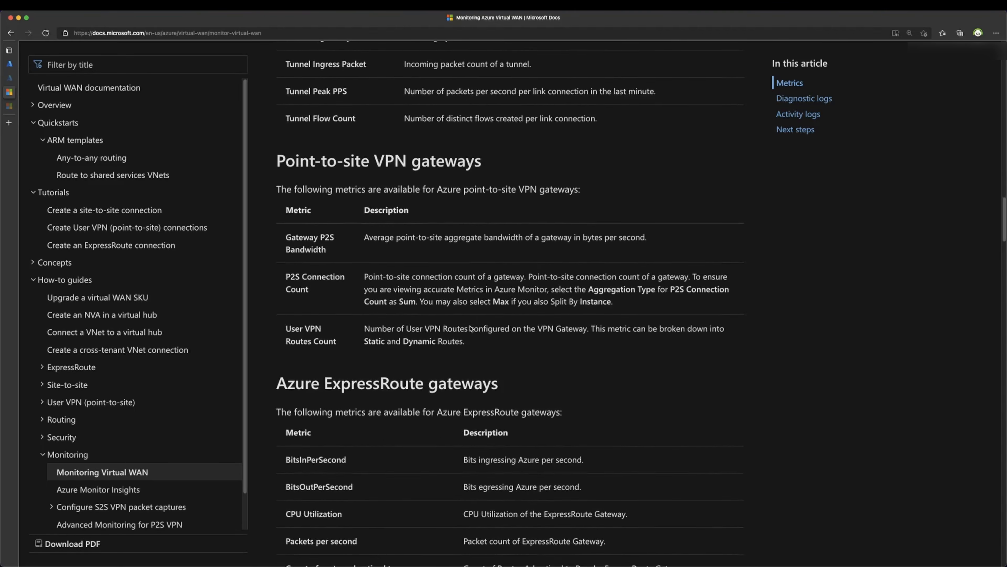
scroll(470, 326, "down", 3)
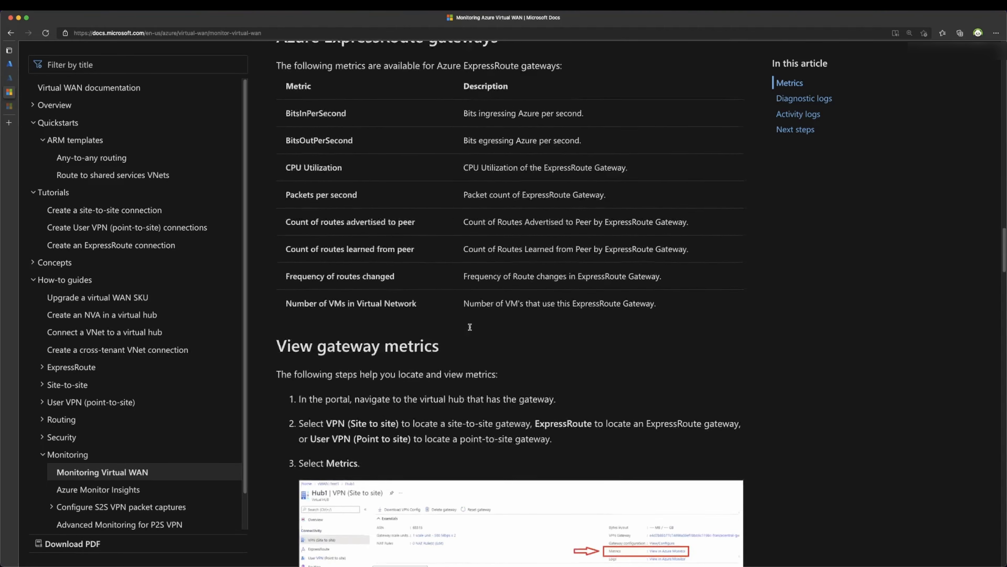